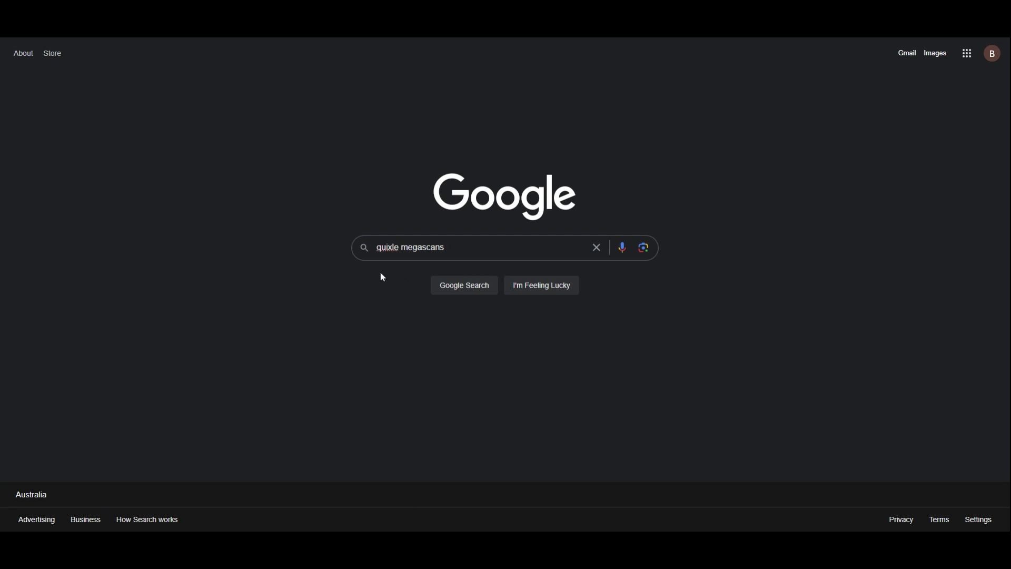
# - Search Google for "quixle megascans" and open the Quixel Megascans website from the results
pyautogui.click(467, 260)
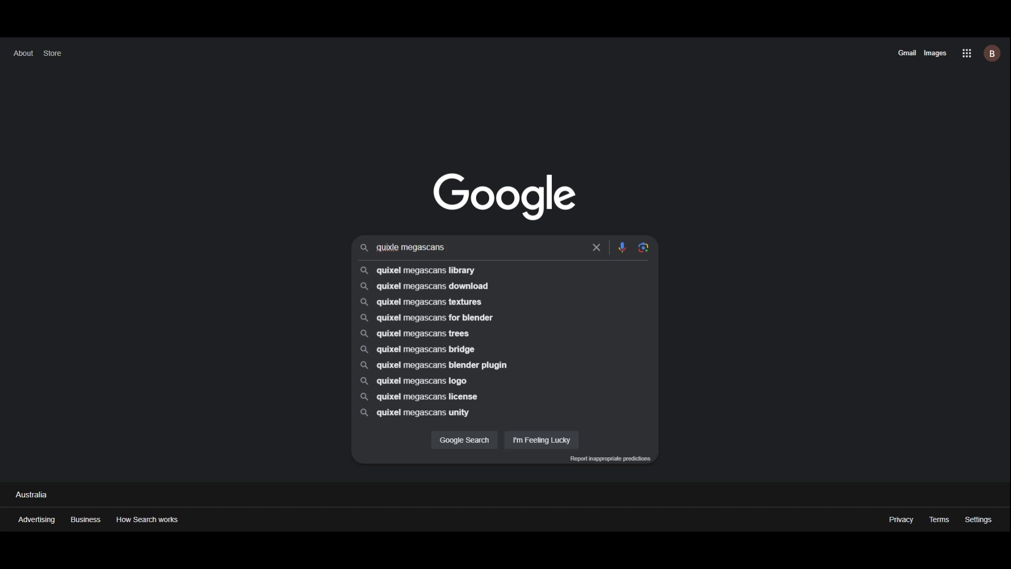
pyautogui.press('Return')
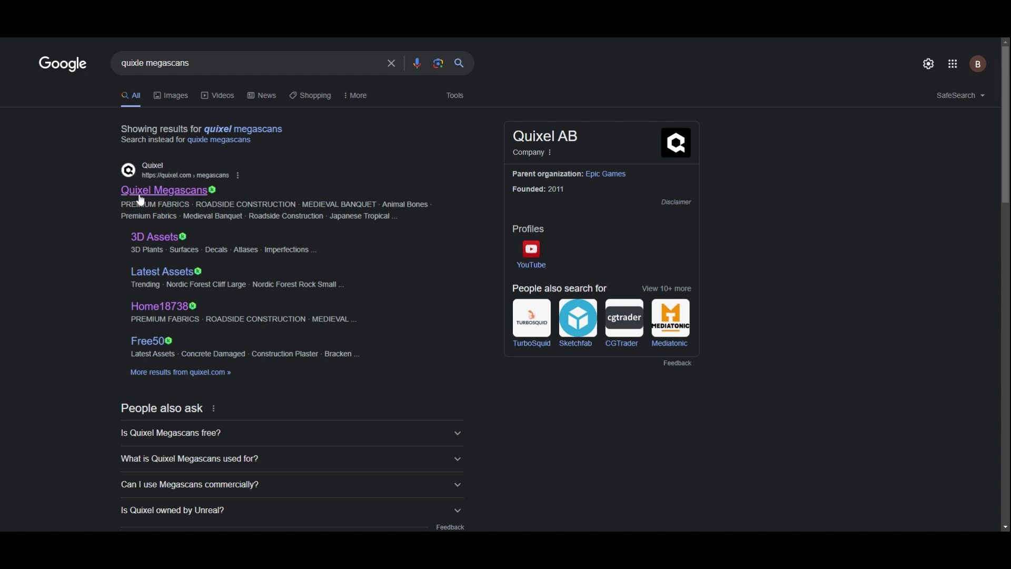
pyautogui.click(180, 195)
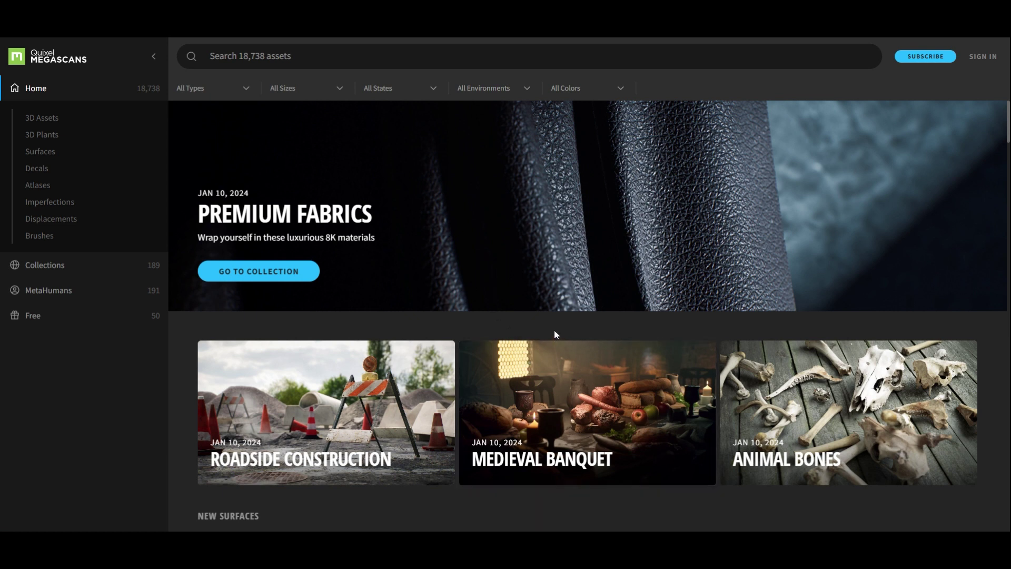
pyautogui.scroll(-3, 554, 329)
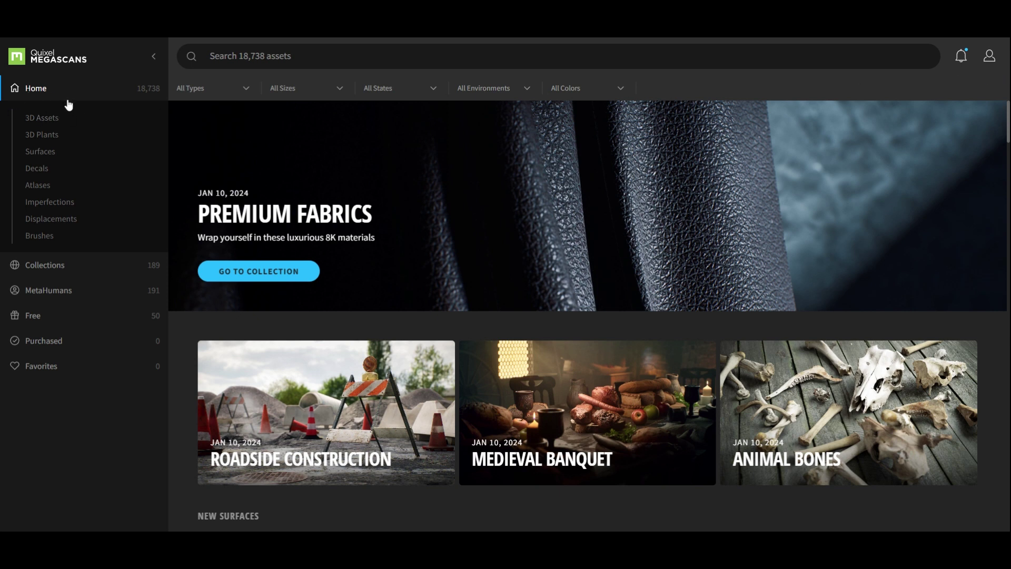
# - Open the Plywood surface in the Surfaces / Wood / Board category and look through its preview renders
pyautogui.click(37, 153)
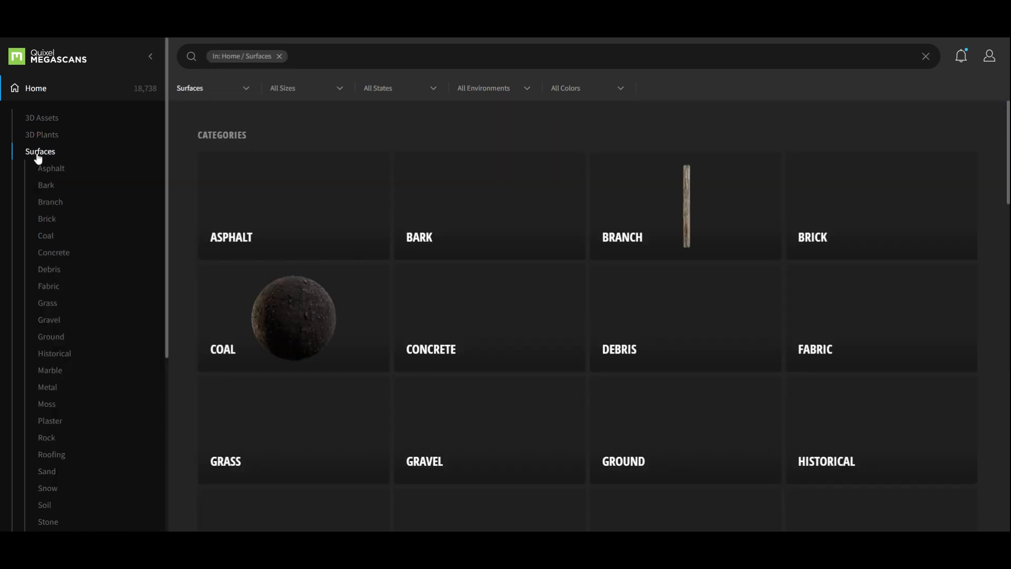
pyautogui.scroll(-1, 45, 190)
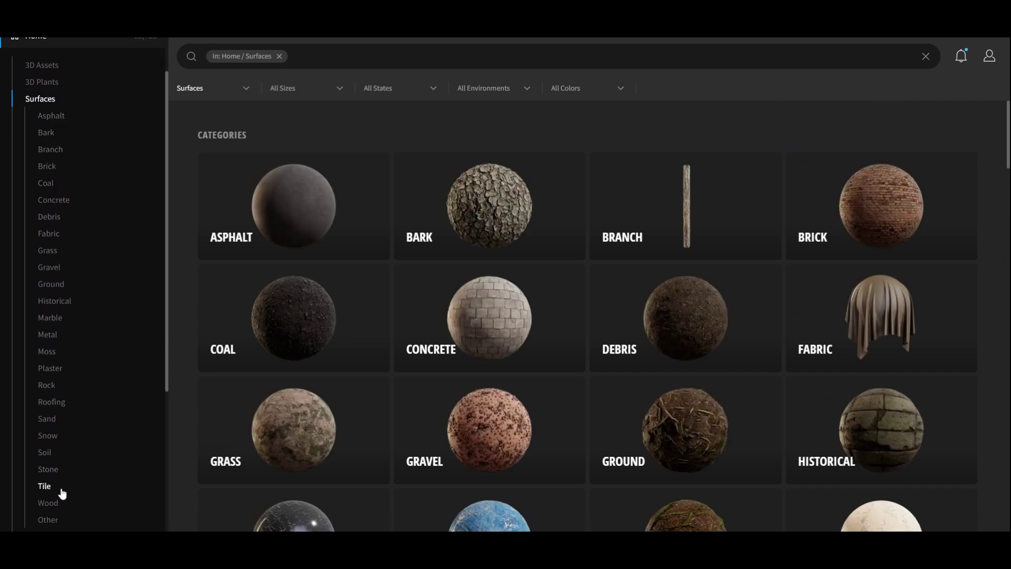
pyautogui.scroll(-1, 60, 487)
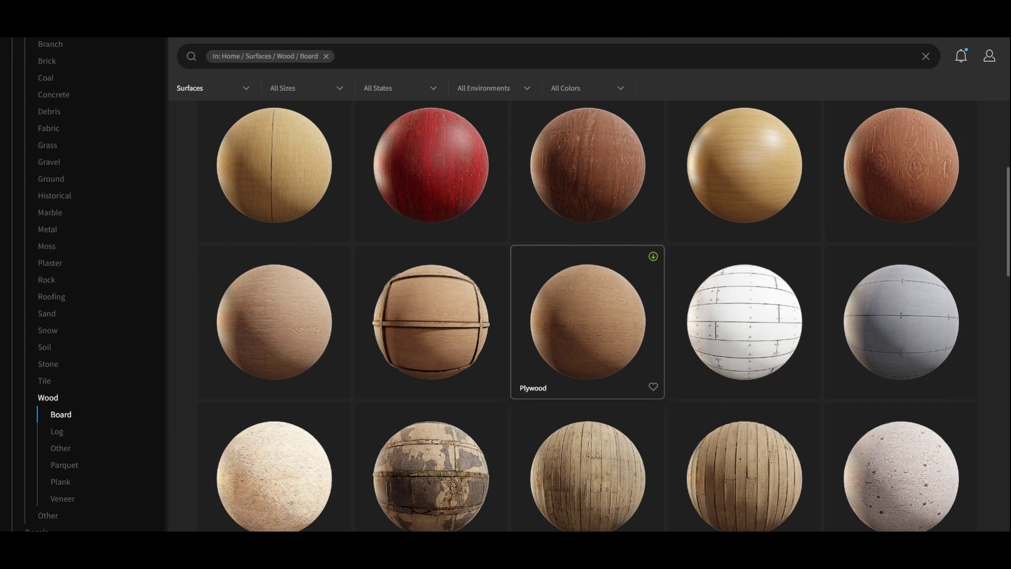
pyautogui.click(633, 387)
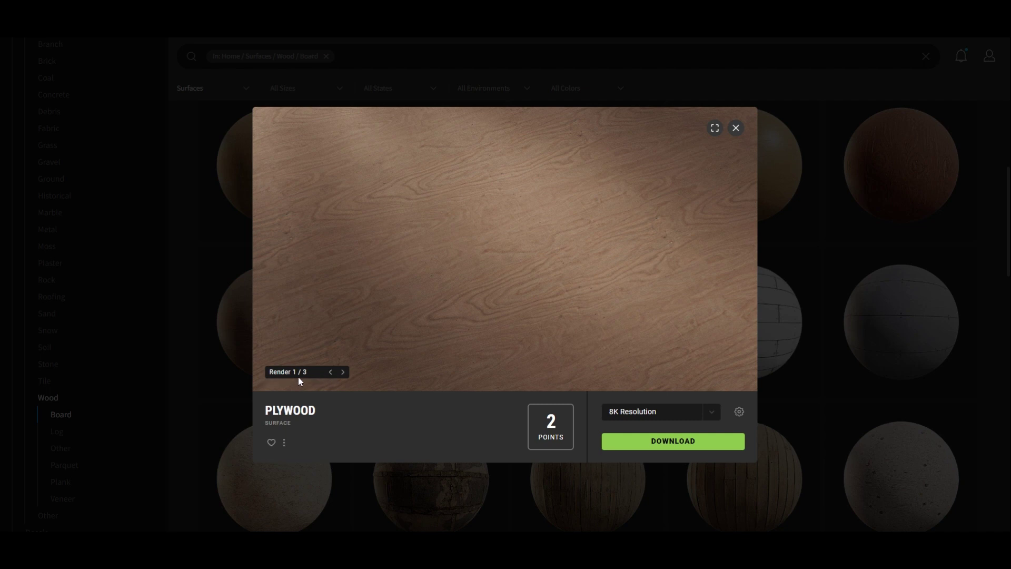
pyautogui.click(344, 375)
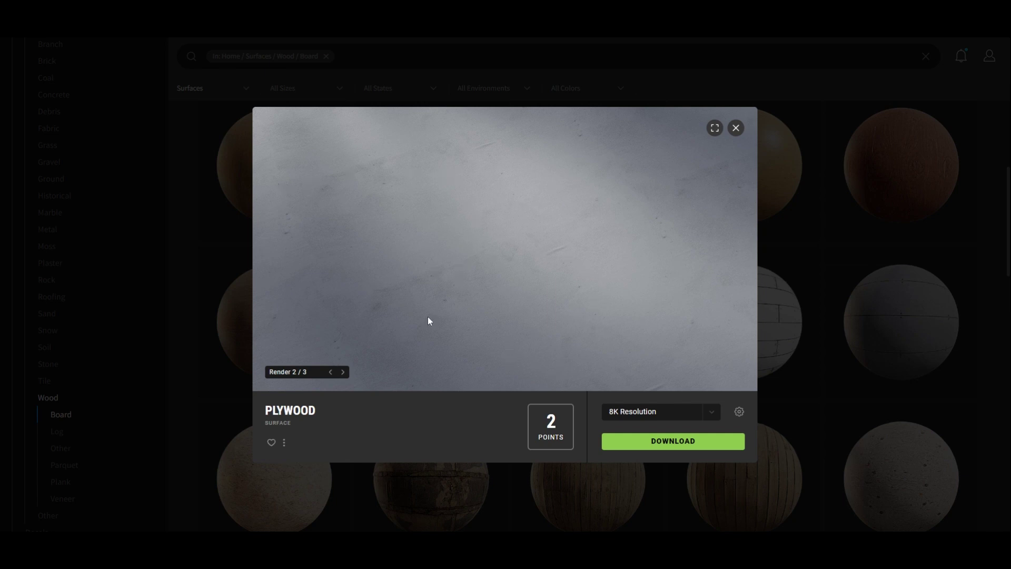
pyautogui.click(345, 374)
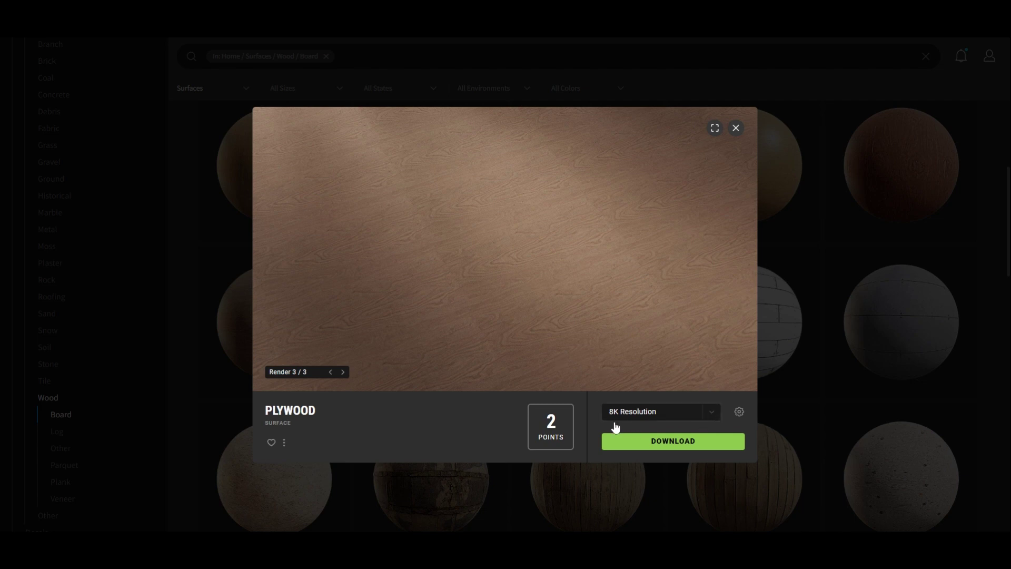
# - Set the Plywood surface to 2K Resolution, check the texture download settings, and start the download
pyautogui.click(712, 416)
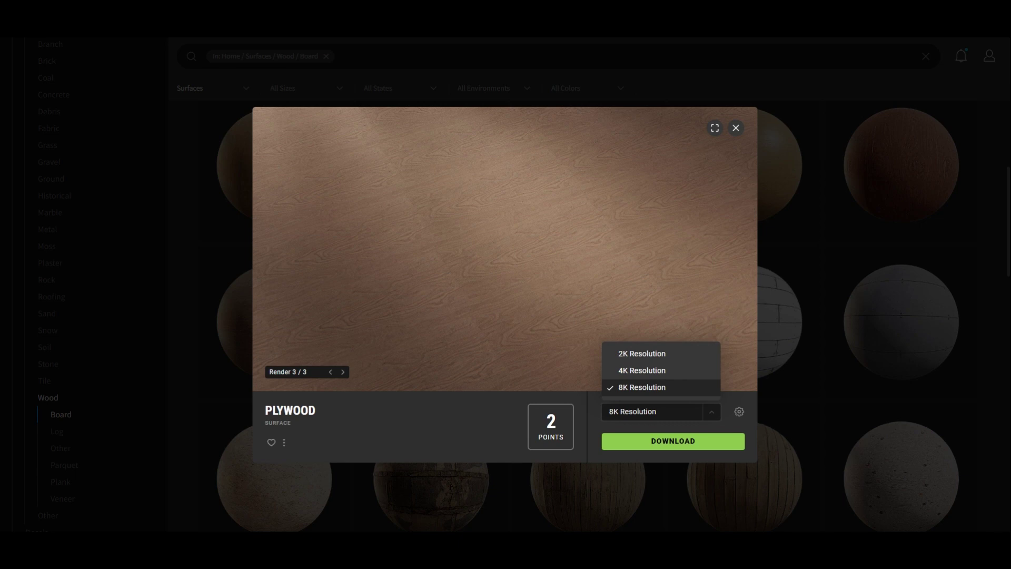
pyautogui.click(664, 361)
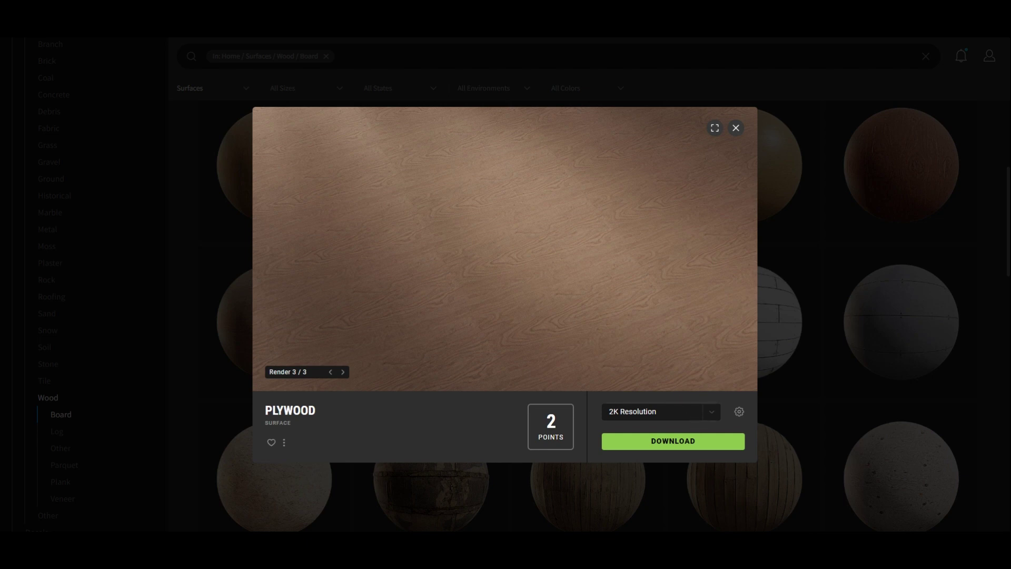
pyautogui.click(740, 415)
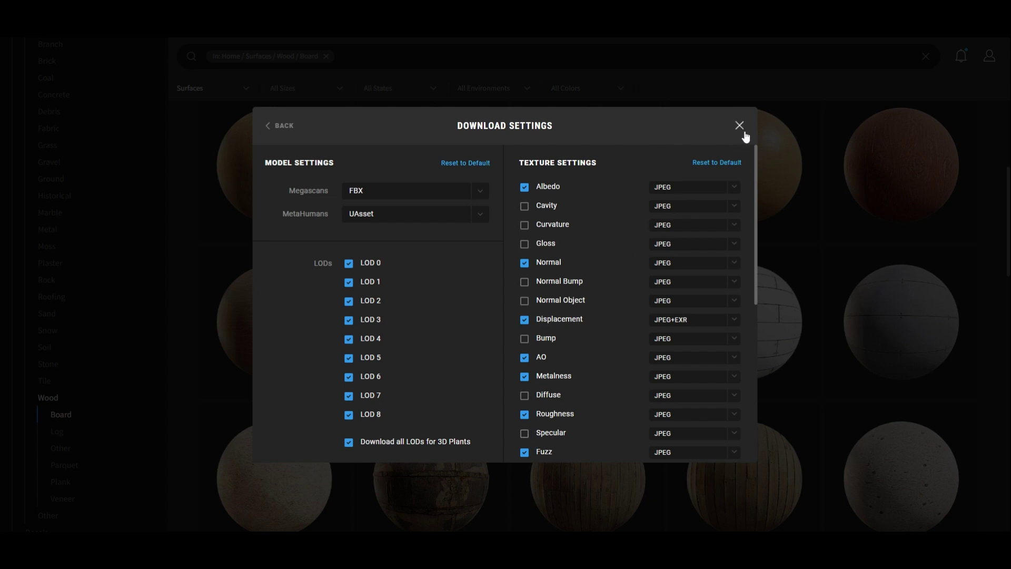
pyautogui.click(281, 128)
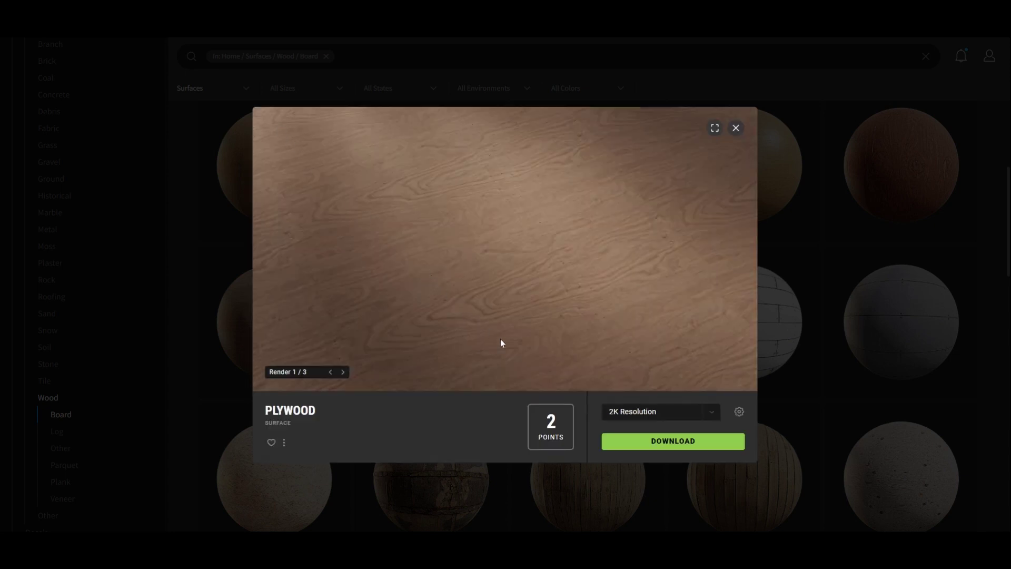
pyautogui.moveTo(660, 446)
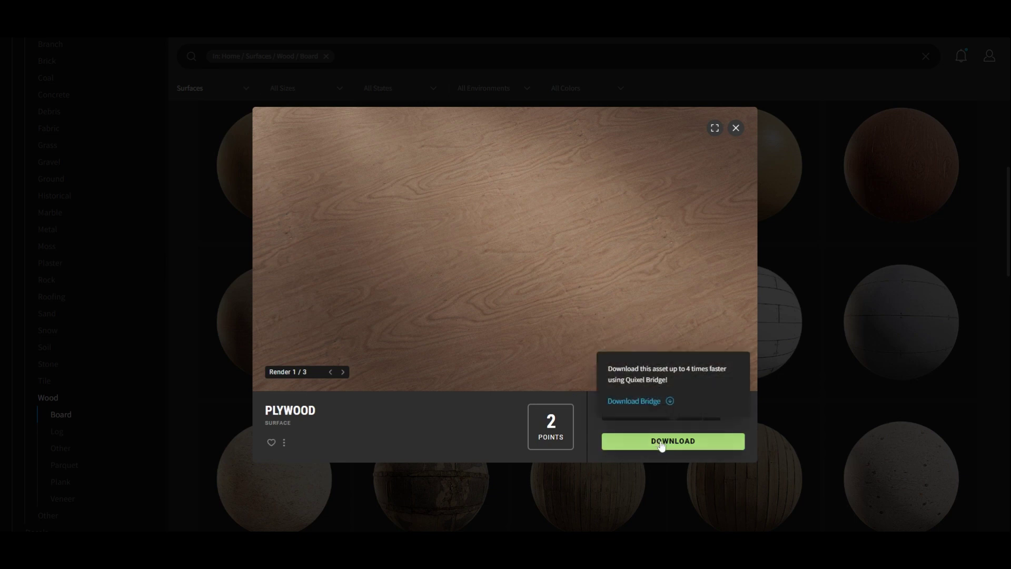
pyautogui.click(662, 446)
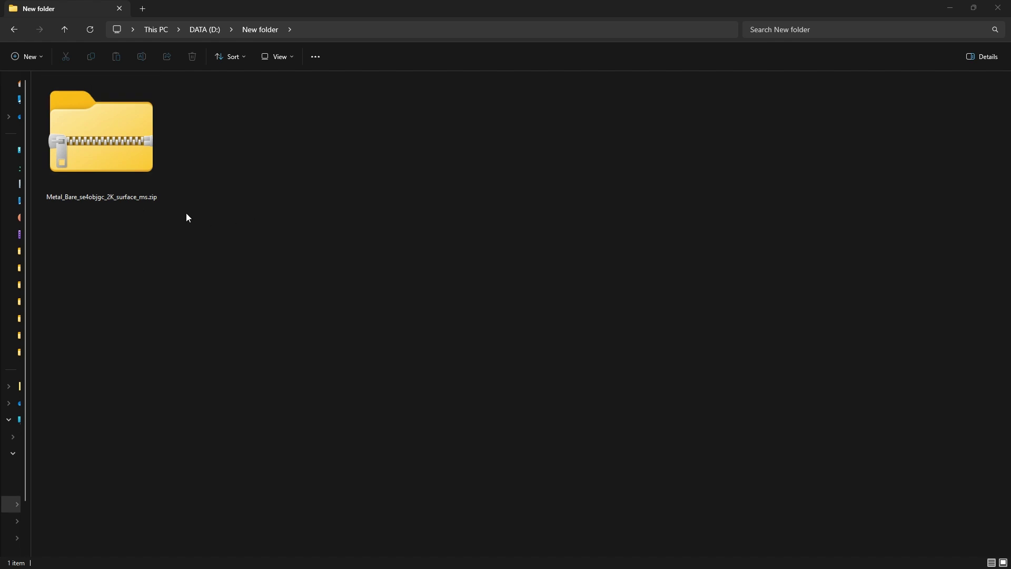
# - Extract Metal_Bare_se4objgc_2K_surface_ms.zip in File Explorer to its default folder and open the extracted texture folder
pyautogui.rightClick(130, 160)
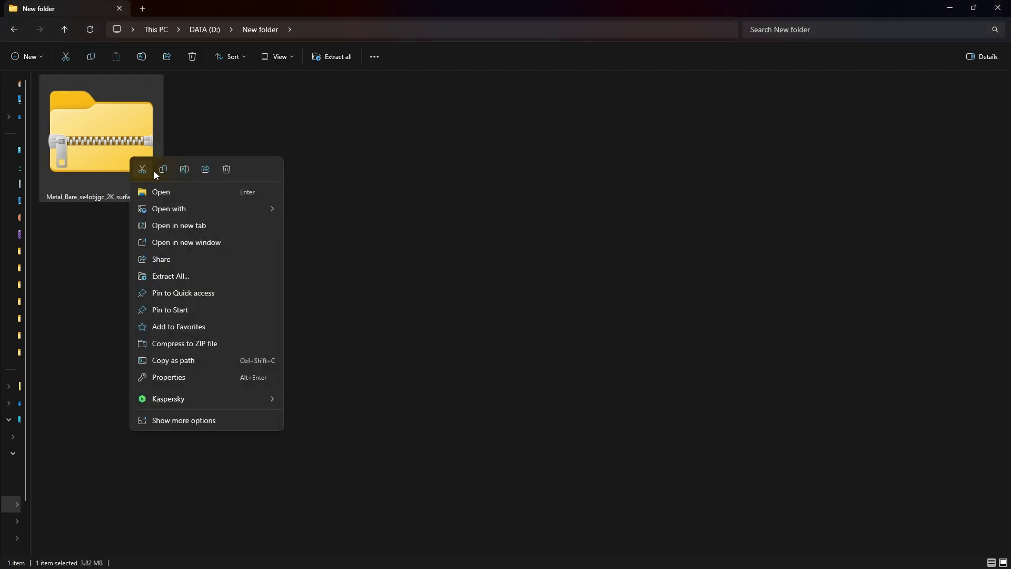
pyautogui.click(185, 276)
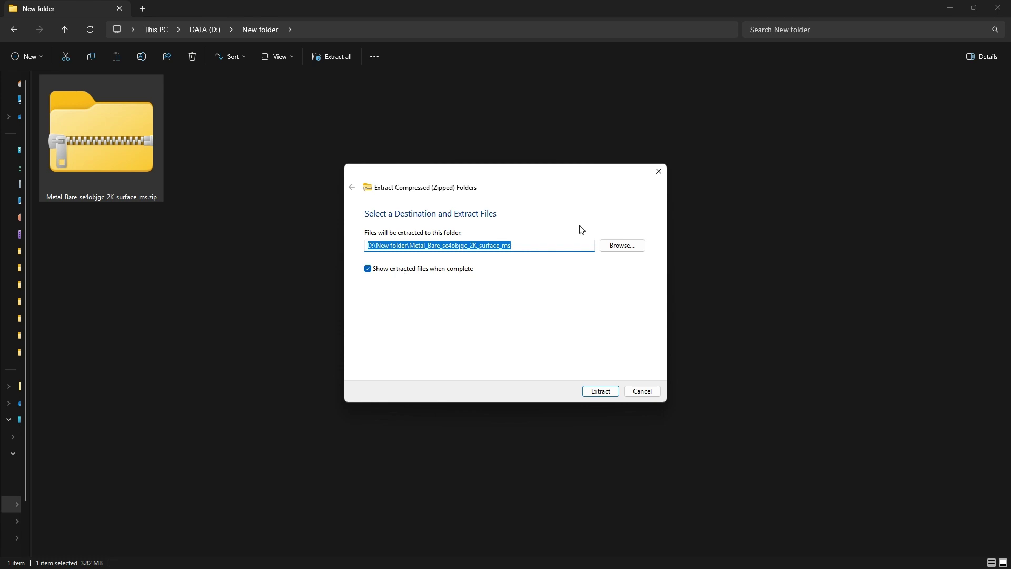
pyautogui.click(597, 393)
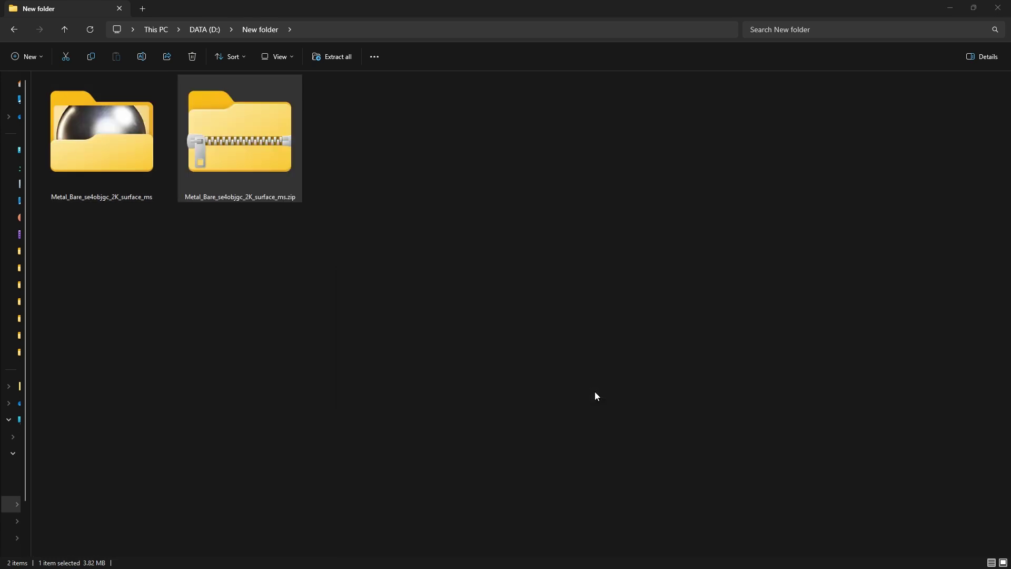
pyautogui.doubleClick(115, 163)
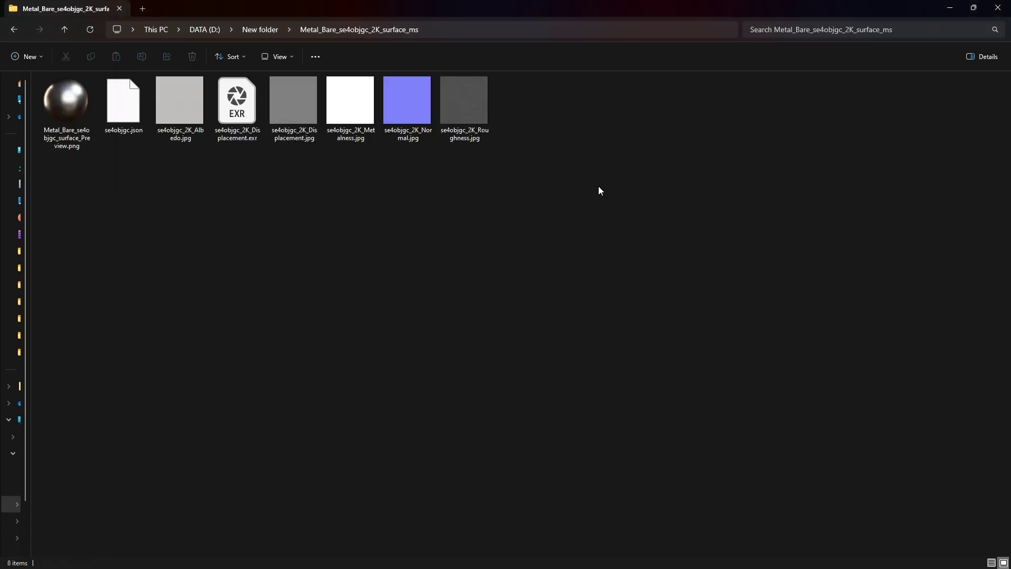
pyautogui.click(65, 35)
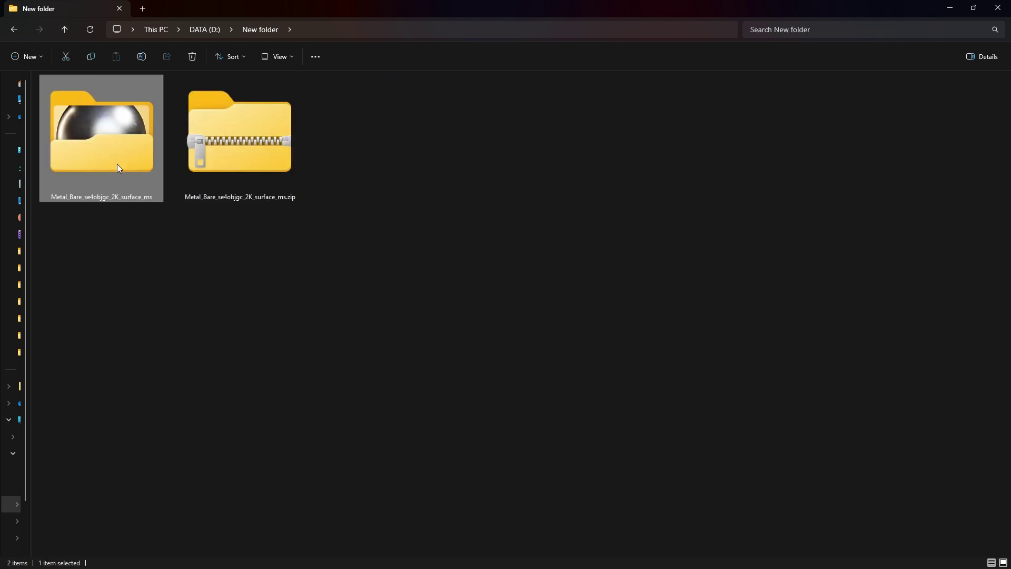
pyautogui.doubleClick(116, 127)
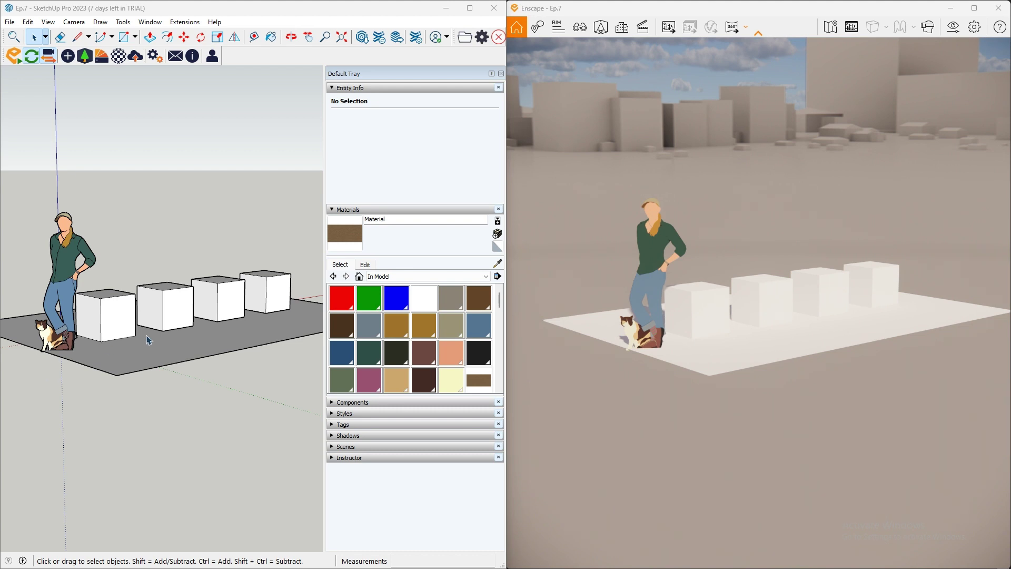
# - In SketchUp, create a new material using vdcjfiw_2K_Albedo.jpg from the Wood_Veneer_vdcjfiw_2K_surface_ms (2) folder as its texture image
pyautogui.click(332, 209)
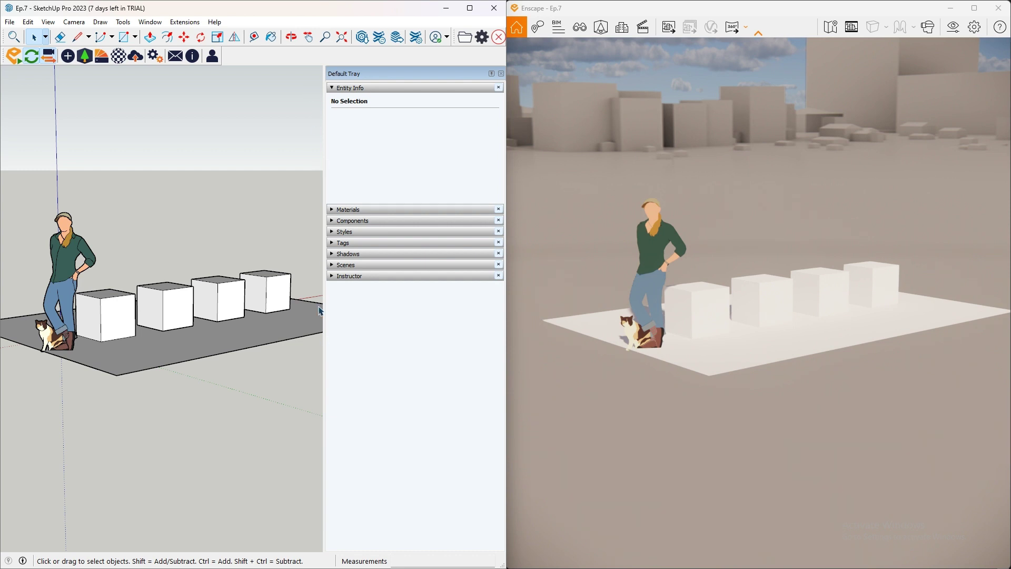
pyautogui.click(332, 209)
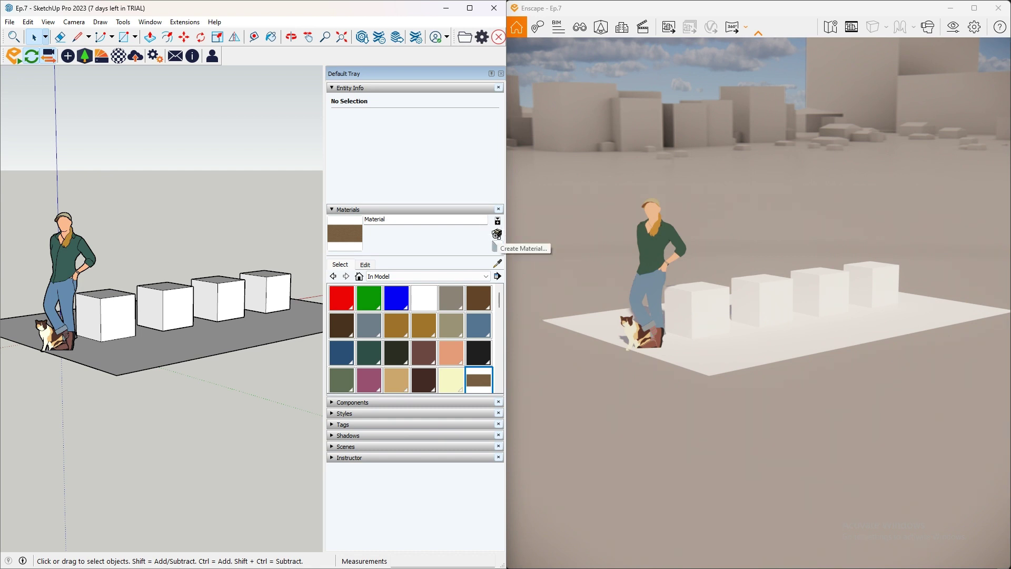
pyautogui.click(497, 234)
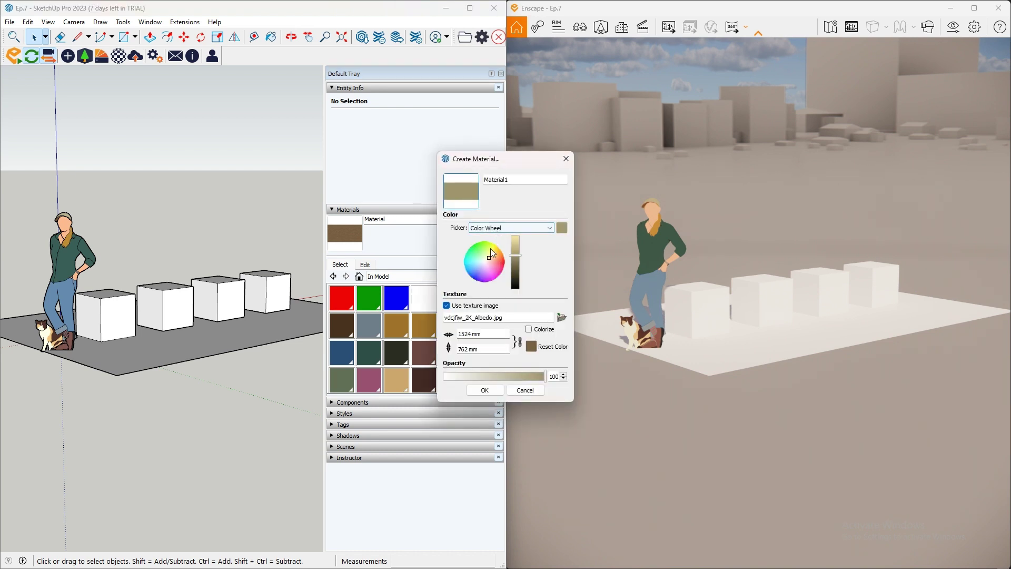
pyautogui.click(561, 318)
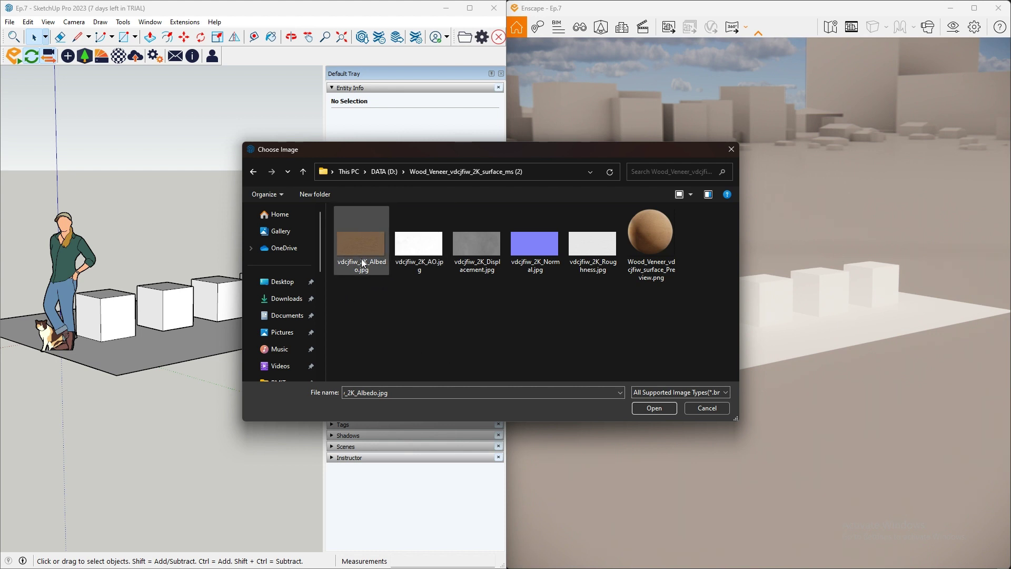
pyautogui.moveTo(370, 268)
pyautogui.click(361, 239)
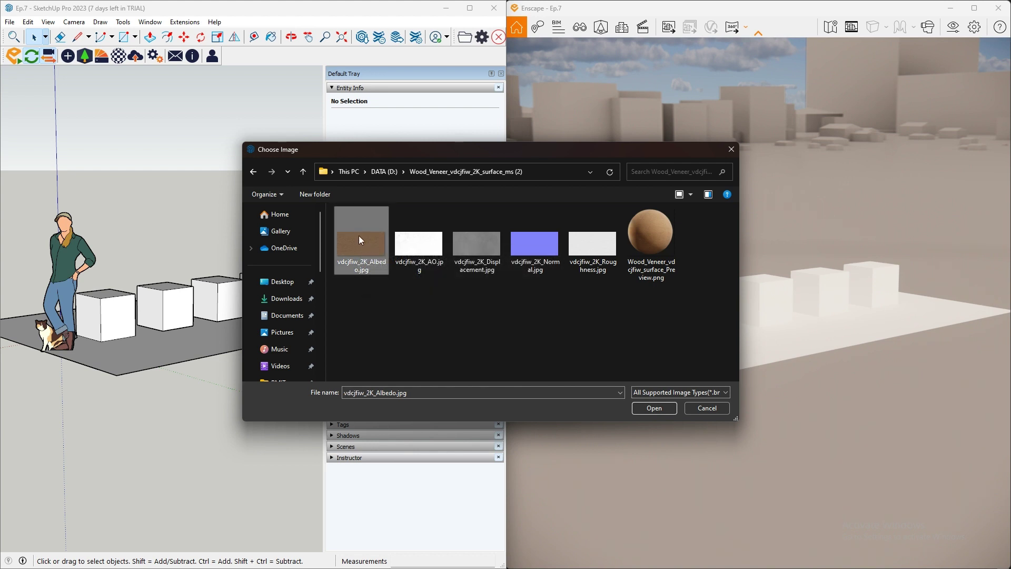
pyautogui.click(658, 407)
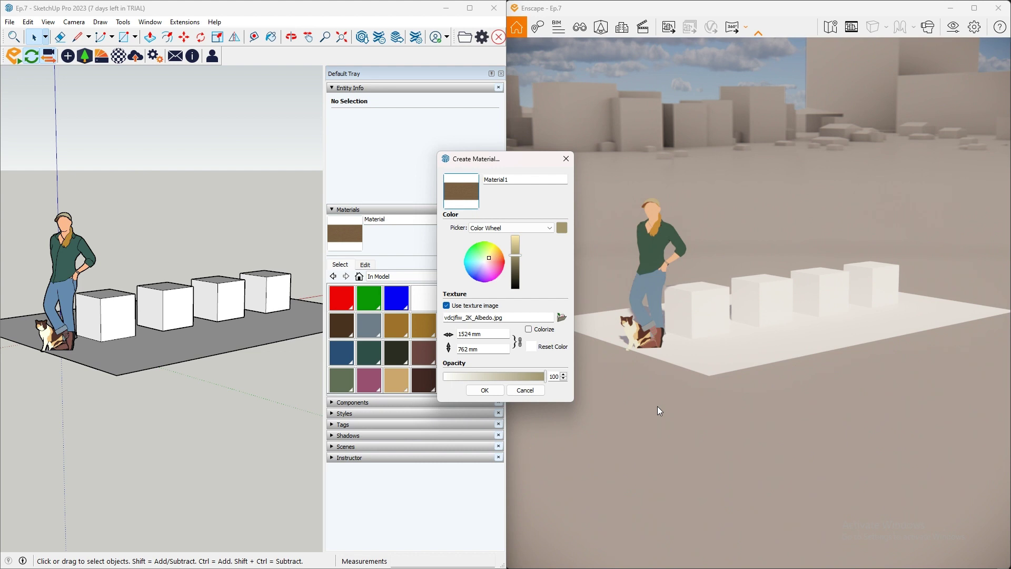
pyautogui.click(485, 391)
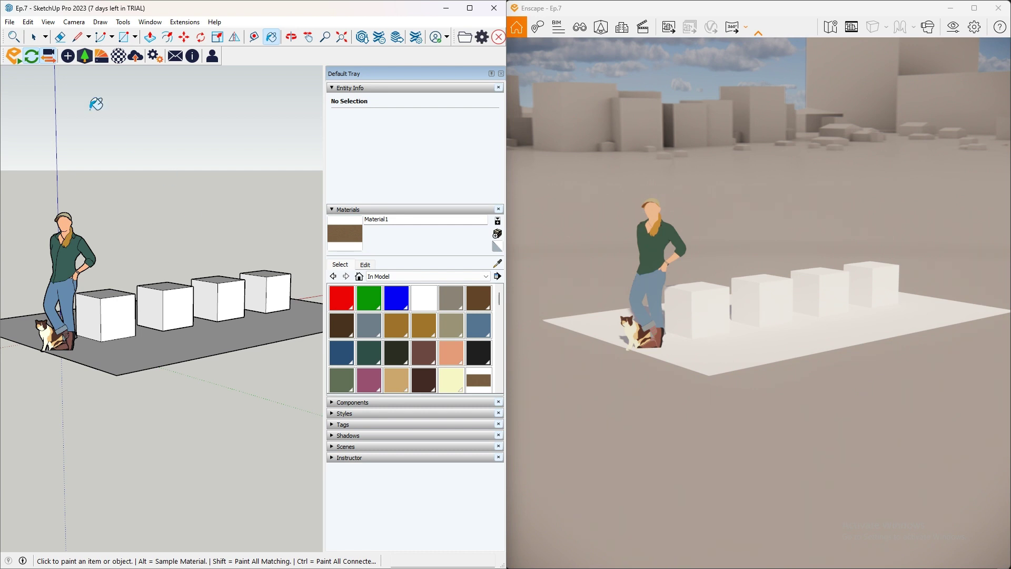
pyautogui.click(35, 38)
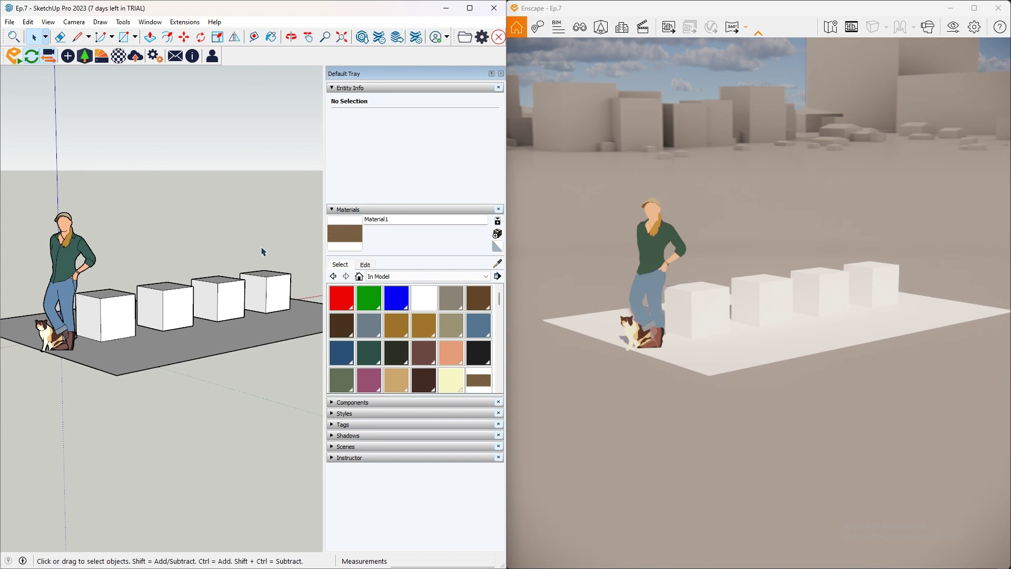
# - Paint the front face of the cube nearest the standing figure with the new wood veneer material
pyautogui.click(350, 235)
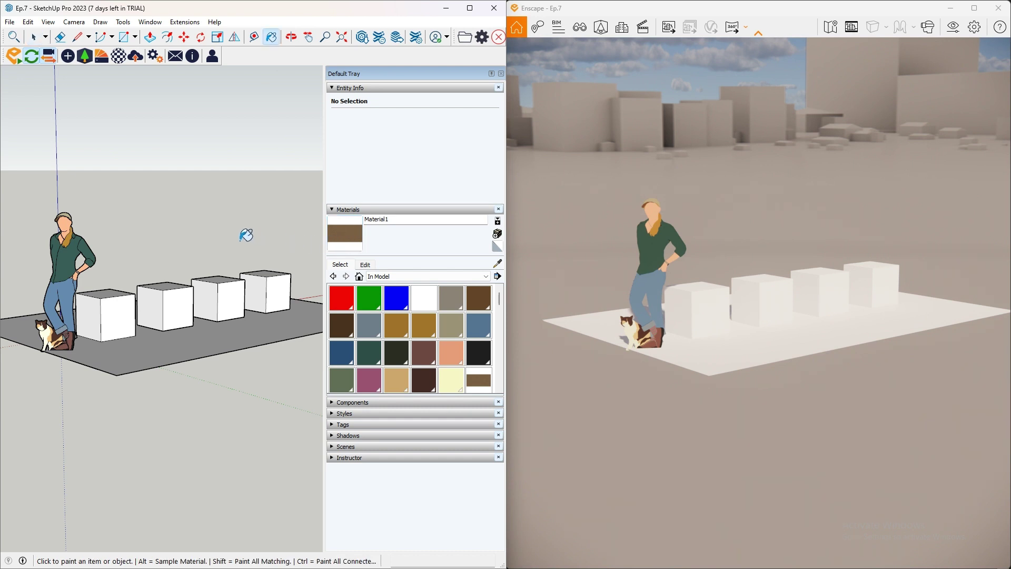
pyautogui.scroll(5, 105, 303)
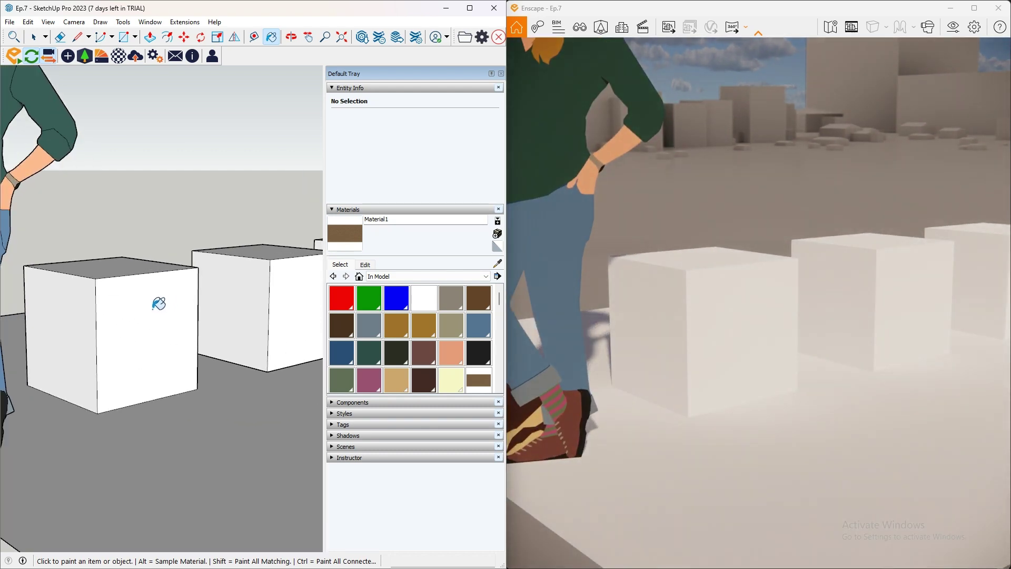
pyautogui.moveTo(226, 337)
pyautogui.mouseDown(button='middle')
pyautogui.moveTo(219, 381)
pyautogui.moveTo(226, 399)
pyautogui.moveTo(234, 391)
pyautogui.mouseUp(button='middle')
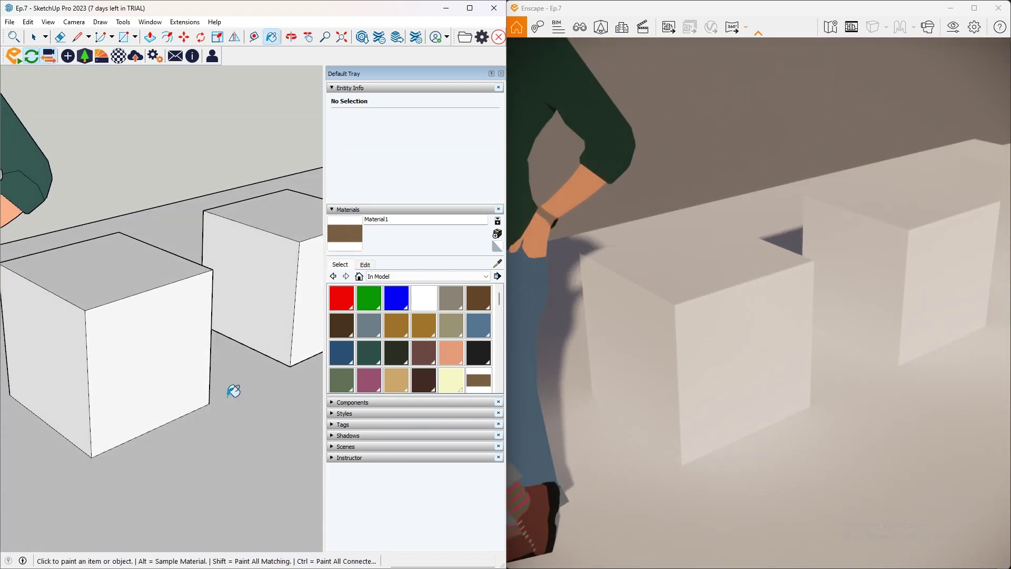
pyautogui.click(147, 350)
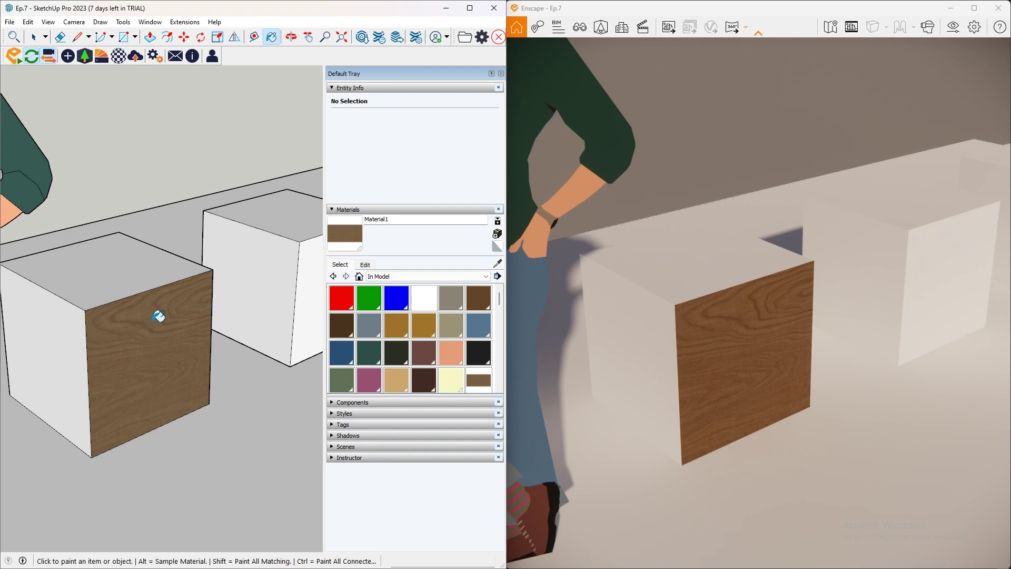
pyautogui.moveTo(198, 276)
pyautogui.mouseDown(button='middle')
pyautogui.moveTo(174, 414)
pyautogui.moveTo(118, 244)
pyautogui.mouseUp(button='middle')
pyautogui.moveTo(102, 349); pyautogui.dragTo(152, 345, button='middle')
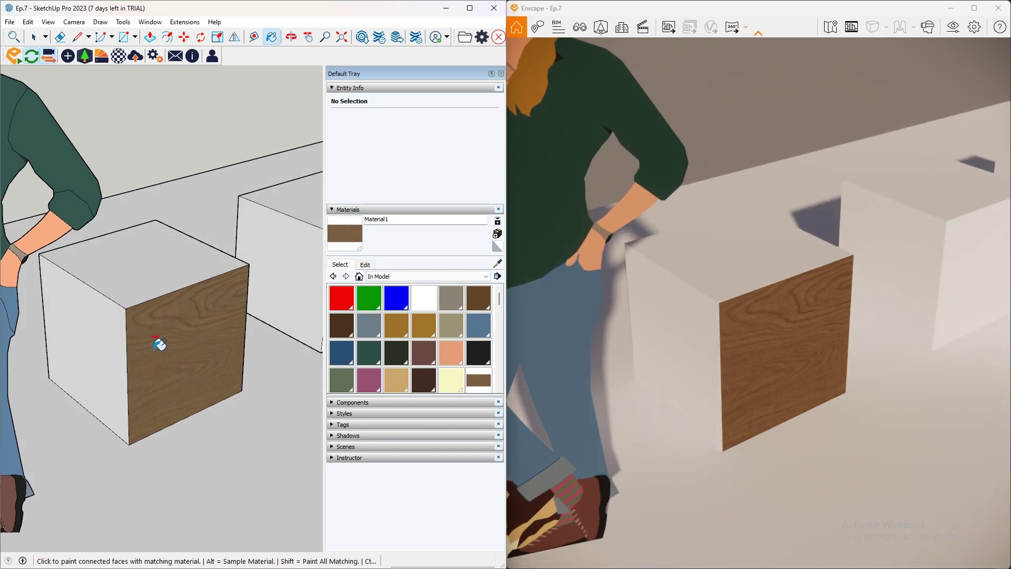
# - Select all faces and edges of the cube nearest the standing figure and make them into a group
pyautogui.click(160, 345)
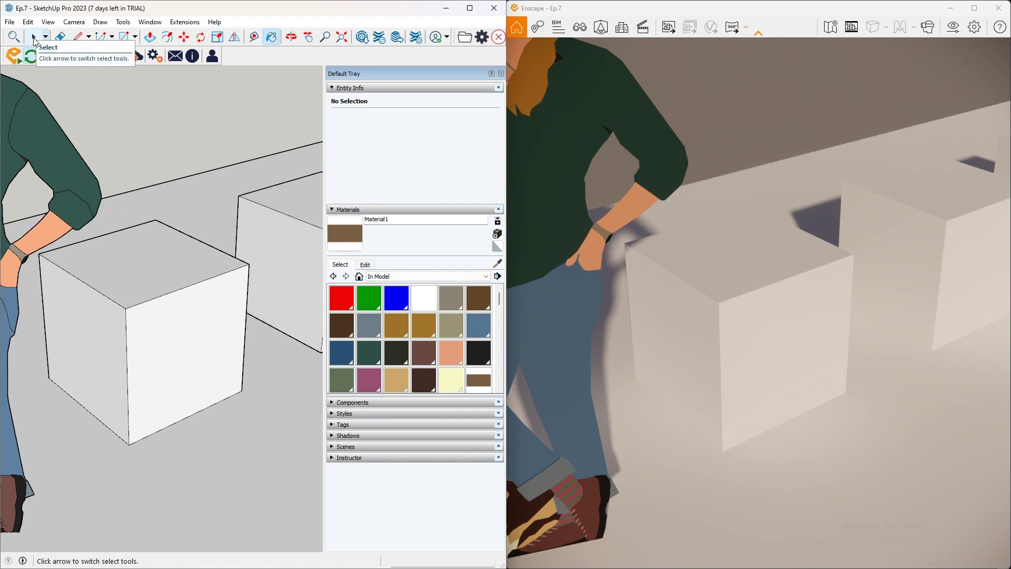
pyautogui.press('o')
pyautogui.moveTo(251, 297); pyautogui.dragTo(12, 438)
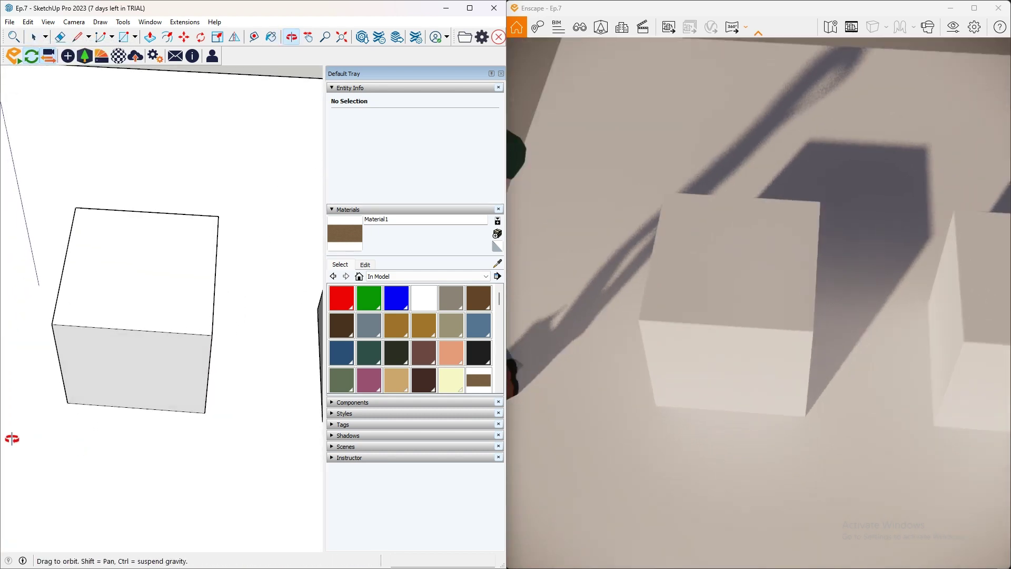
pyautogui.moveTo(136, 342)
pyautogui.mouseDown(button='middle')
pyautogui.moveTo(176, 406)
pyautogui.moveTo(156, 391)
pyautogui.mouseUp(button='middle')
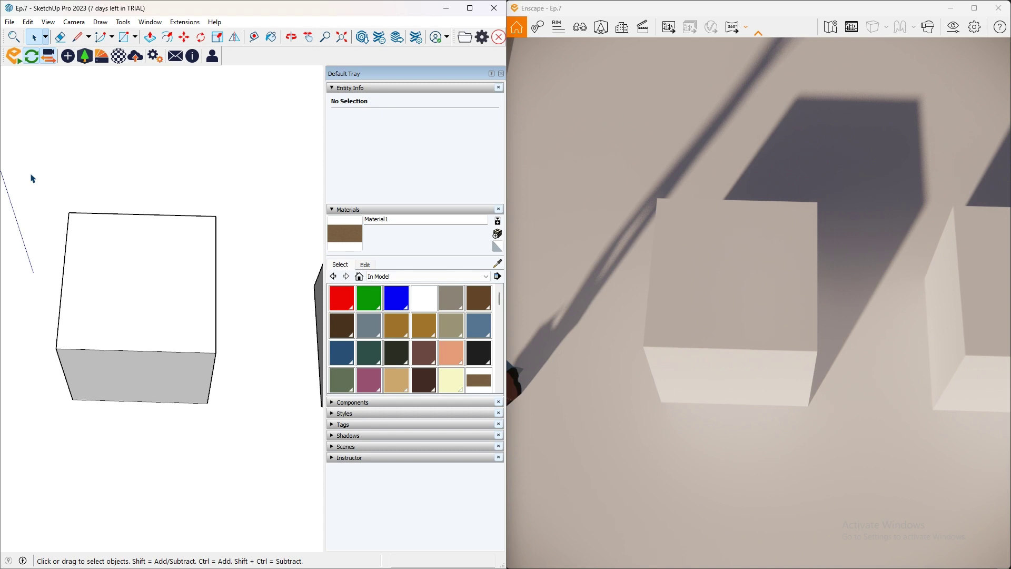
pyautogui.moveTo(30, 174)
pyautogui.mouseDown()
pyautogui.moveTo(90, 281)
pyautogui.moveTo(260, 425)
pyautogui.mouseUp()
pyautogui.moveTo(173, 447)
pyautogui.mouseDown(button='middle')
pyautogui.moveTo(1, 450)
pyautogui.moveTo(79, 274)
pyautogui.moveTo(106, 307)
pyautogui.moveTo(302, 246)
pyautogui.mouseUp(button='middle')
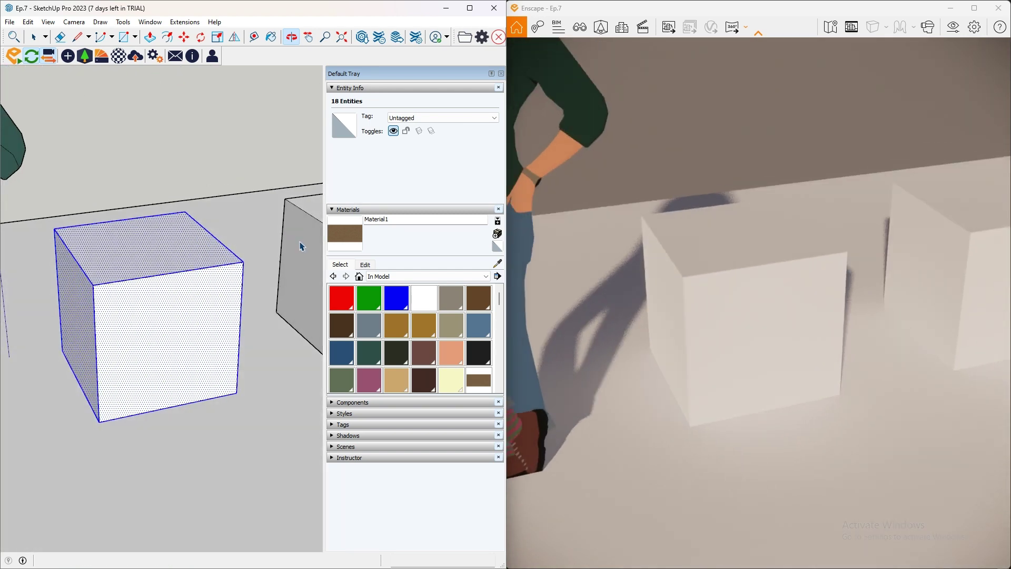
pyautogui.press('space')
pyautogui.scroll(2, 228, 363)
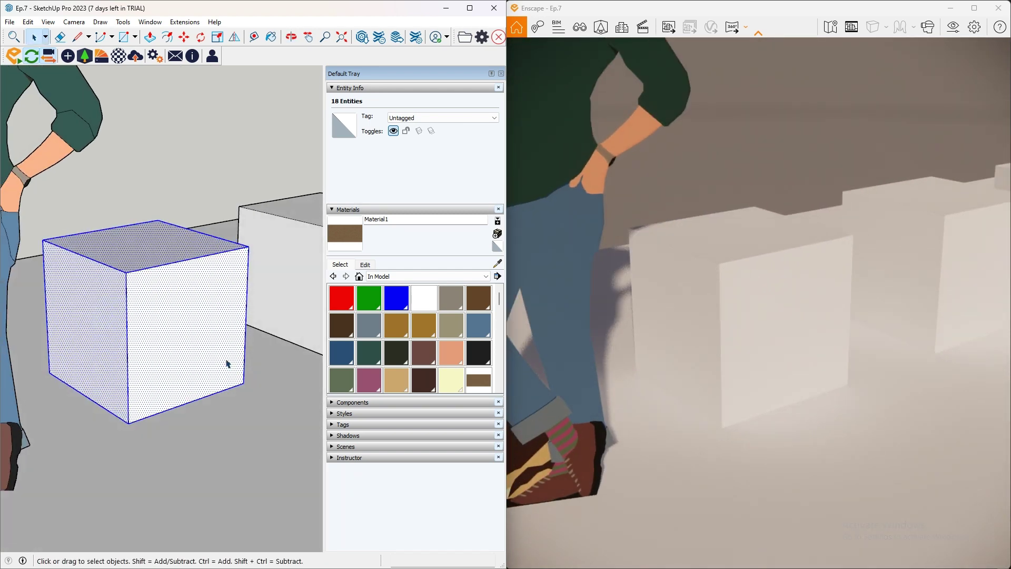
pyautogui.rightClick(191, 310)
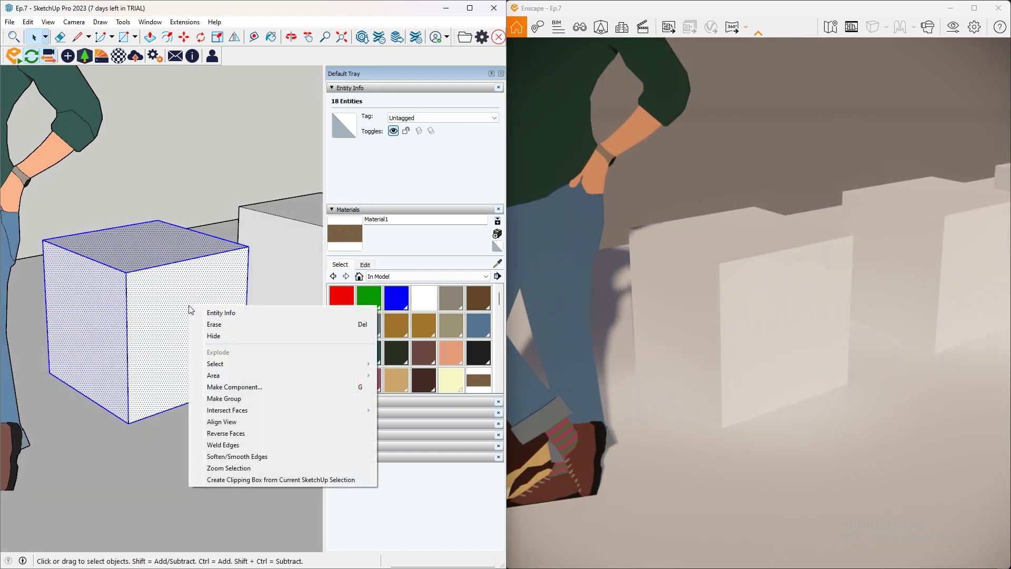
pyautogui.click(253, 402)
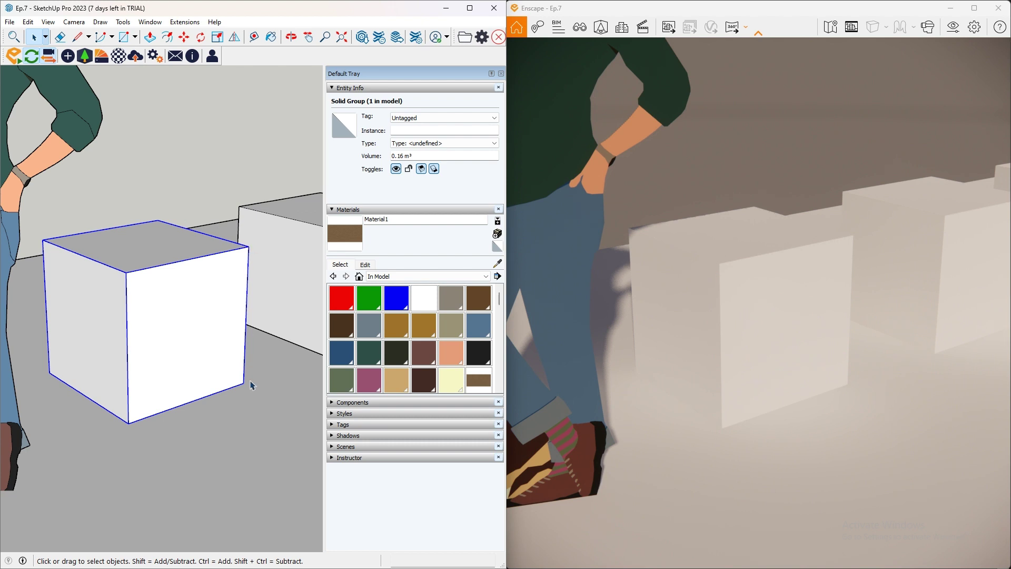
# - Paint the entire grouped cube with the wood veneer material Material1
pyautogui.moveTo(337, 254); pyautogui.dragTo(345, 239)
pyautogui.click(345, 233)
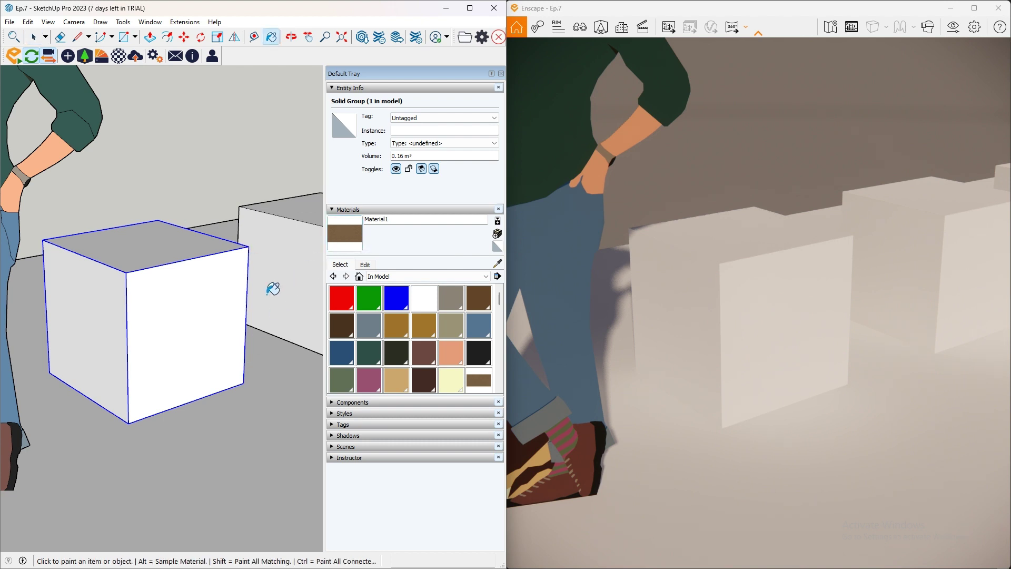
pyautogui.click(201, 300)
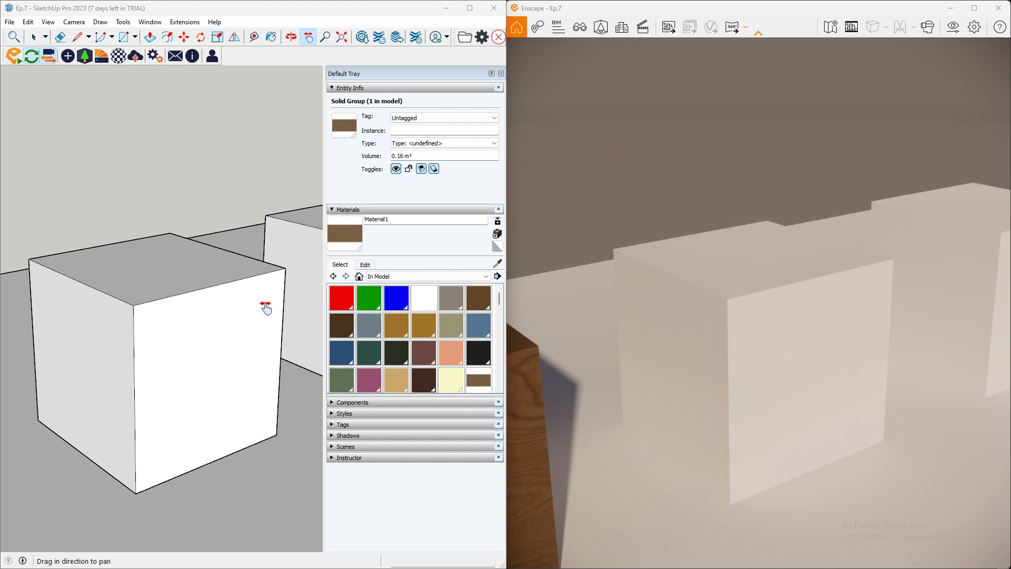
# - Create a new material using se4objgc_2K_Albedo.jpg from the Metal_Bare_se4objgc_2K_surface_ms folder as its texture image
pyautogui.click(497, 233)
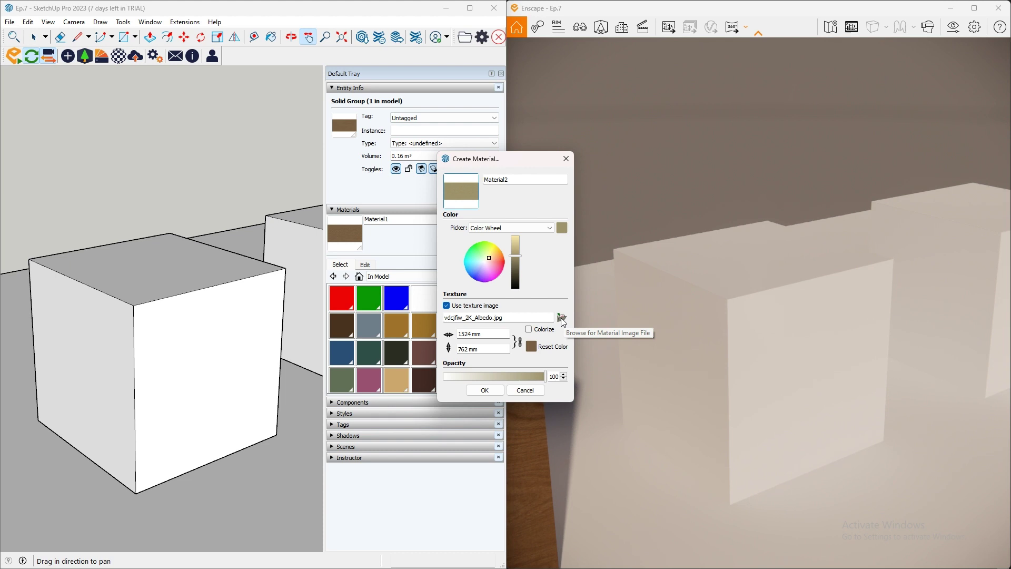
pyautogui.click(561, 317)
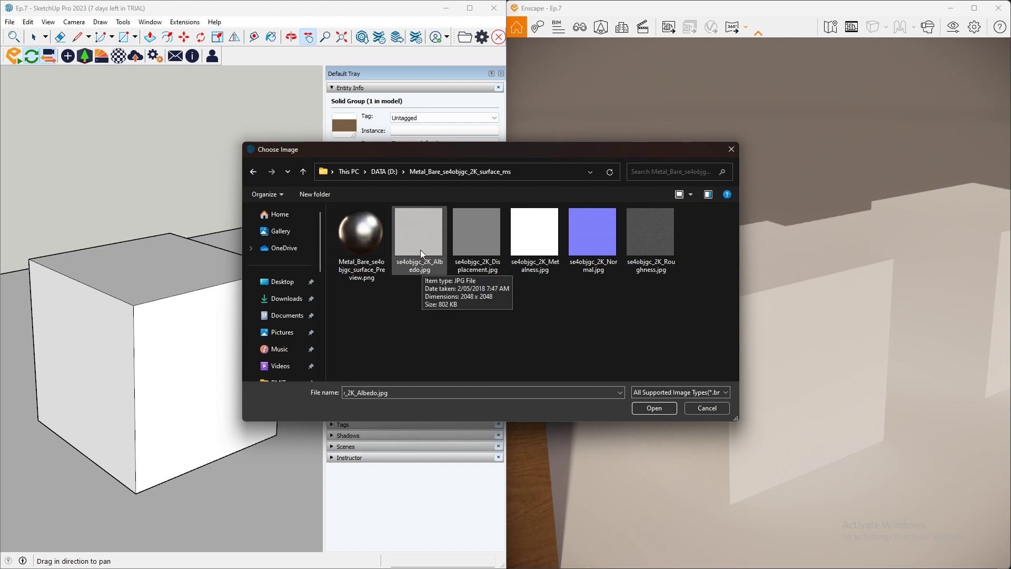
pyautogui.click(666, 409)
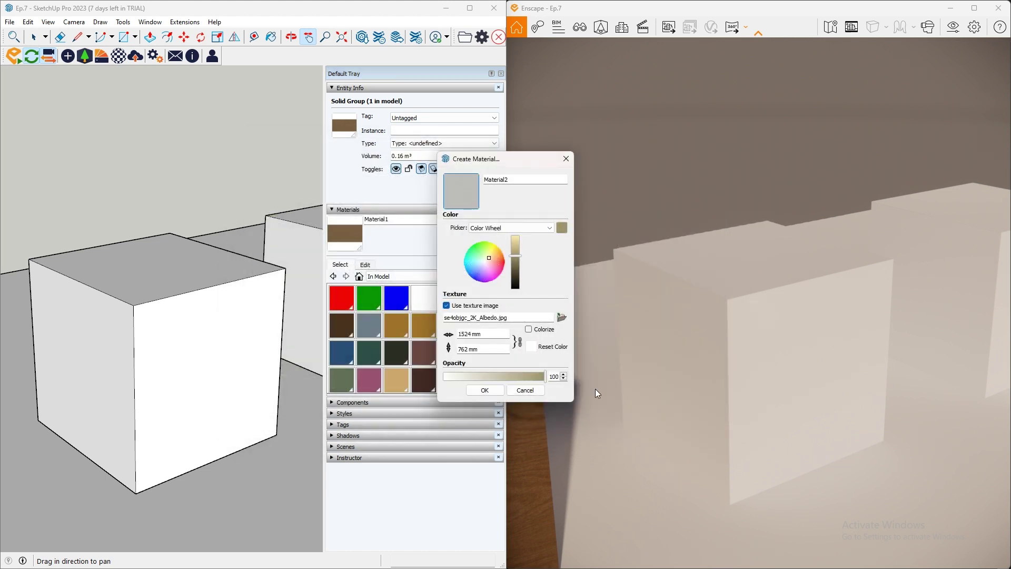
pyautogui.click(489, 392)
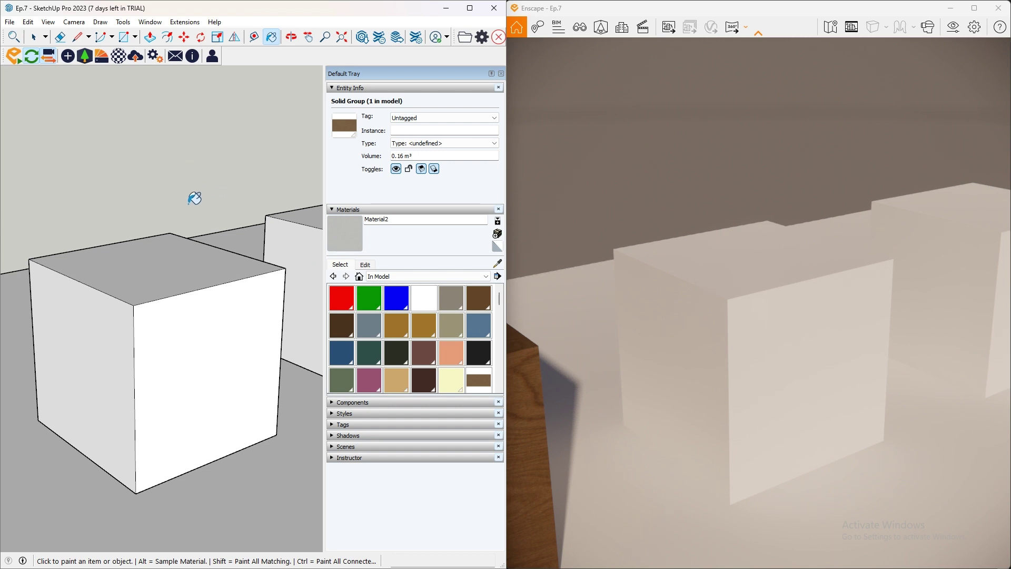
# - Paint the cube next to the wooden one with the new bare metal material
pyautogui.click(157, 330)
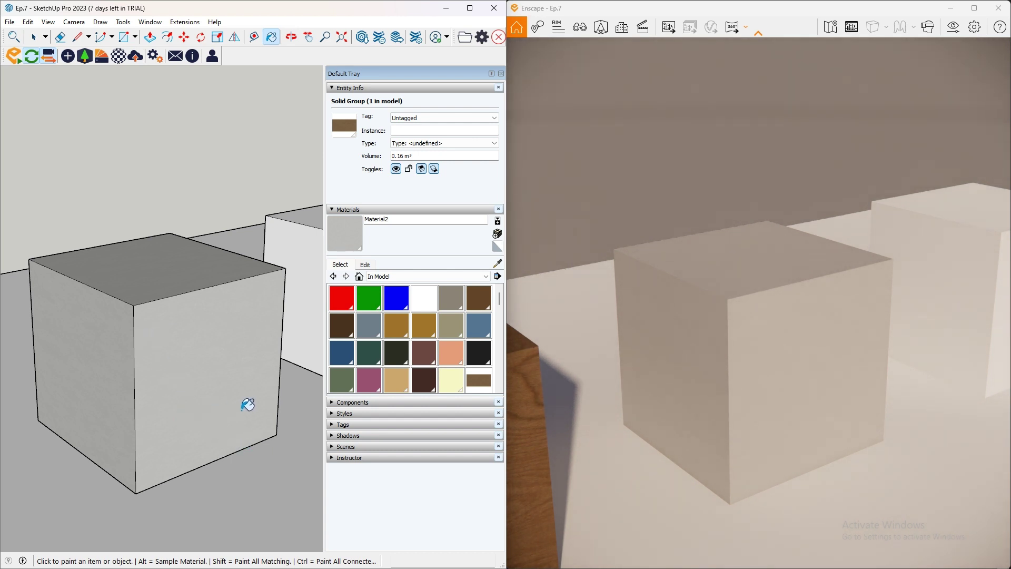
pyautogui.moveTo(260, 420)
pyautogui.mouseDown(button='middle')
pyautogui.moveTo(244, 425)
pyautogui.moveTo(279, 429)
pyautogui.mouseUp(button='middle')
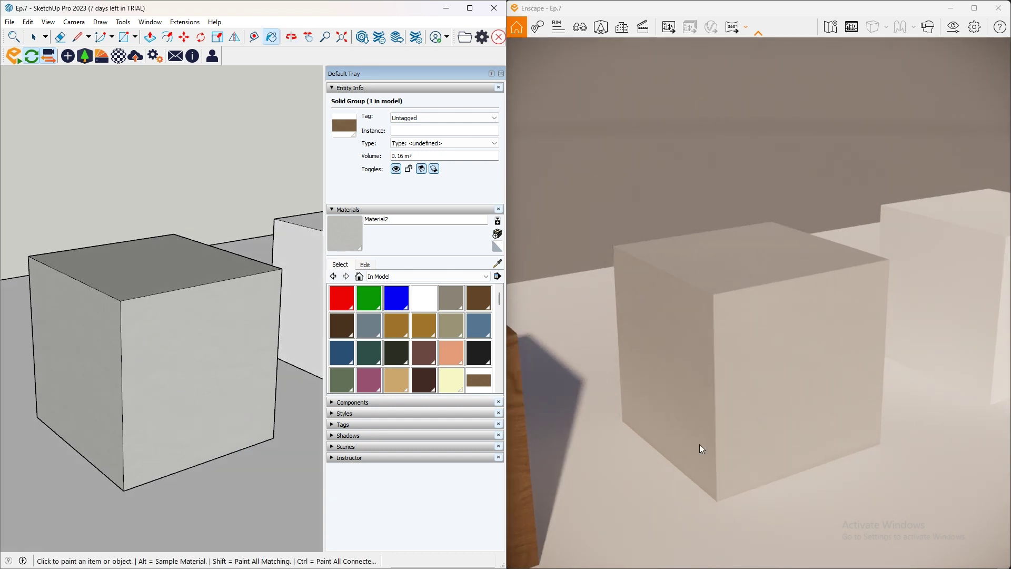
pyautogui.moveTo(191, 392)
pyautogui.mouseDown(button='middle')
pyautogui.moveTo(188, 339)
pyautogui.moveTo(49, 302)
pyautogui.moveTo(273, 369)
pyautogui.mouseUp(button='middle')
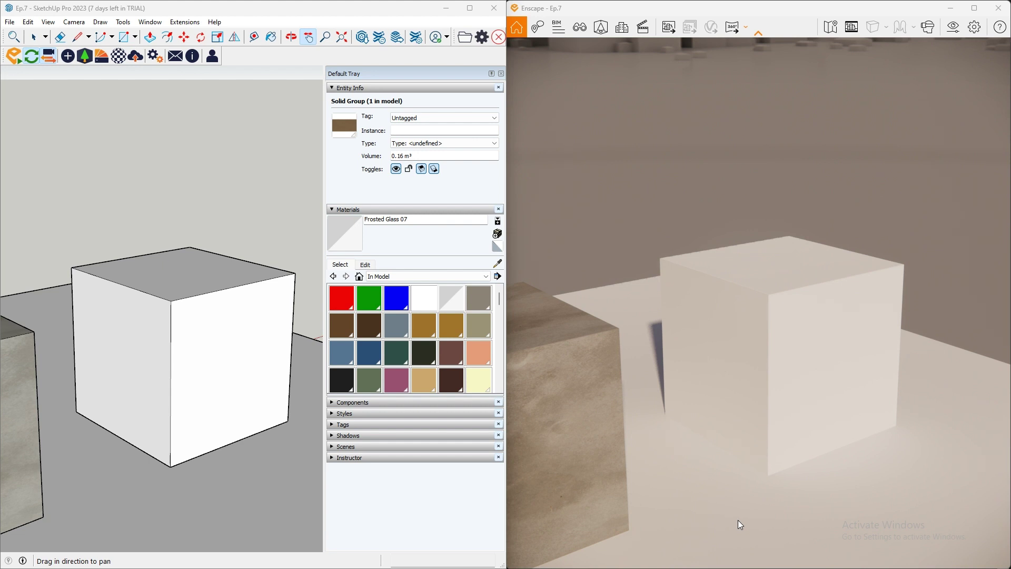
# - Import Frosted Glass 09, Voronoi from the Glass category of the Enscape Material Library and paint the next white cube with it
pyautogui.click(103, 55)
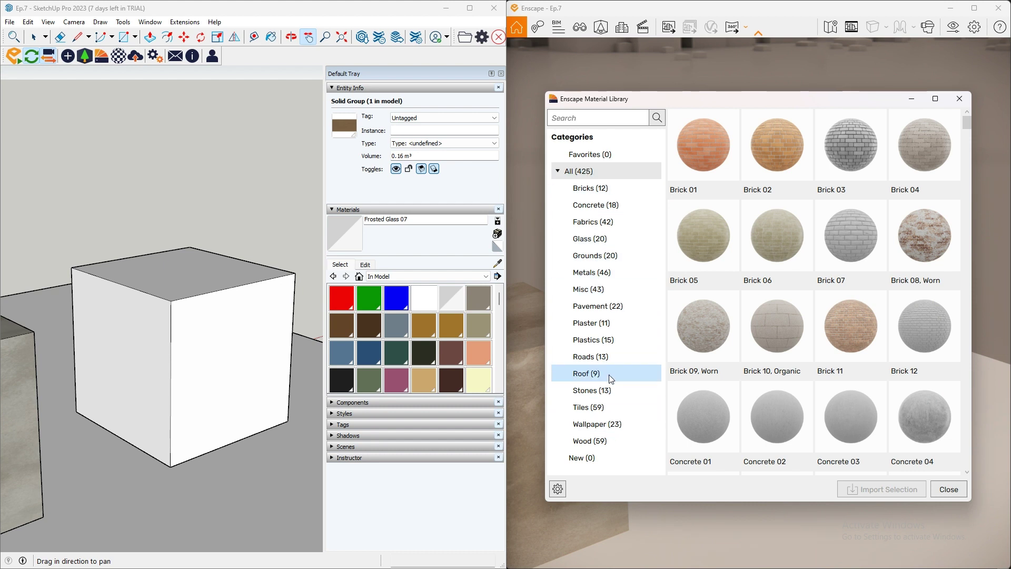
pyautogui.click(596, 248)
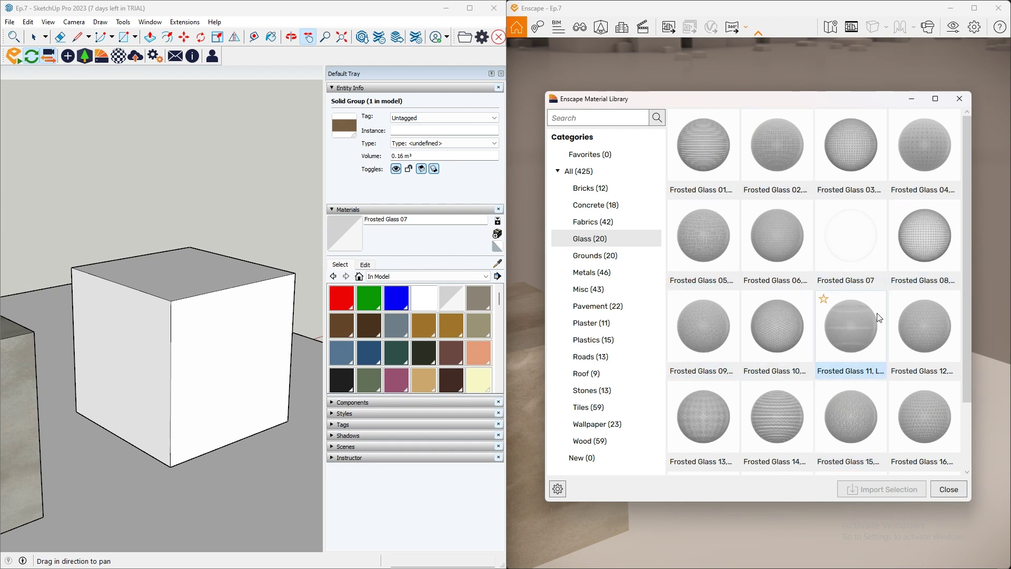
pyautogui.click(704, 328)
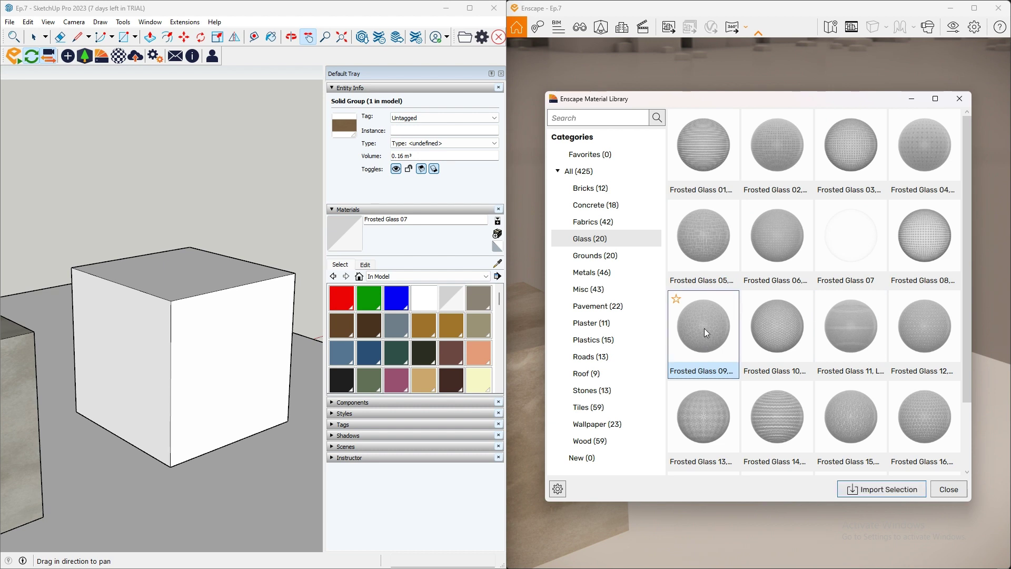
pyautogui.click(894, 489)
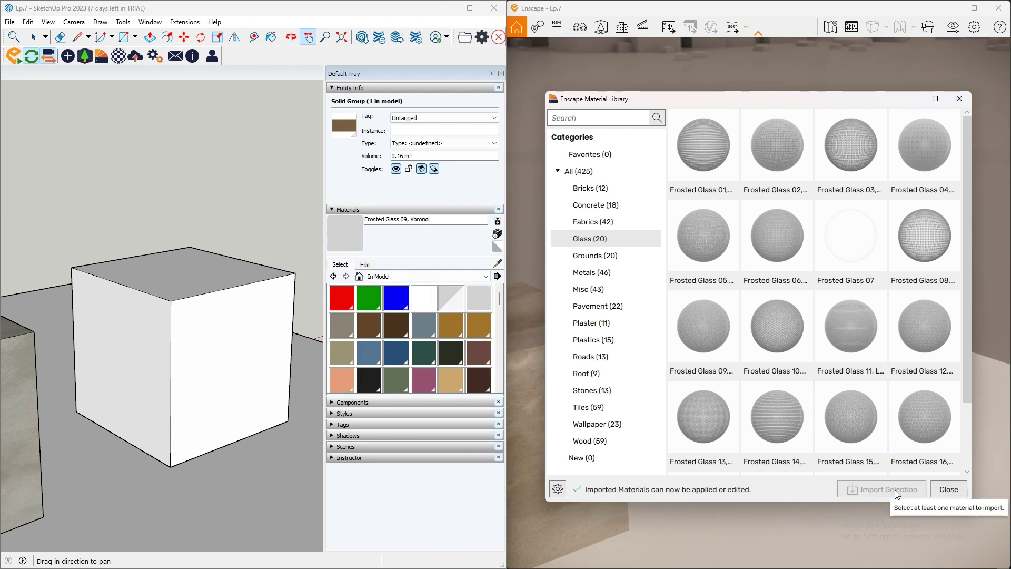
pyautogui.click(950, 490)
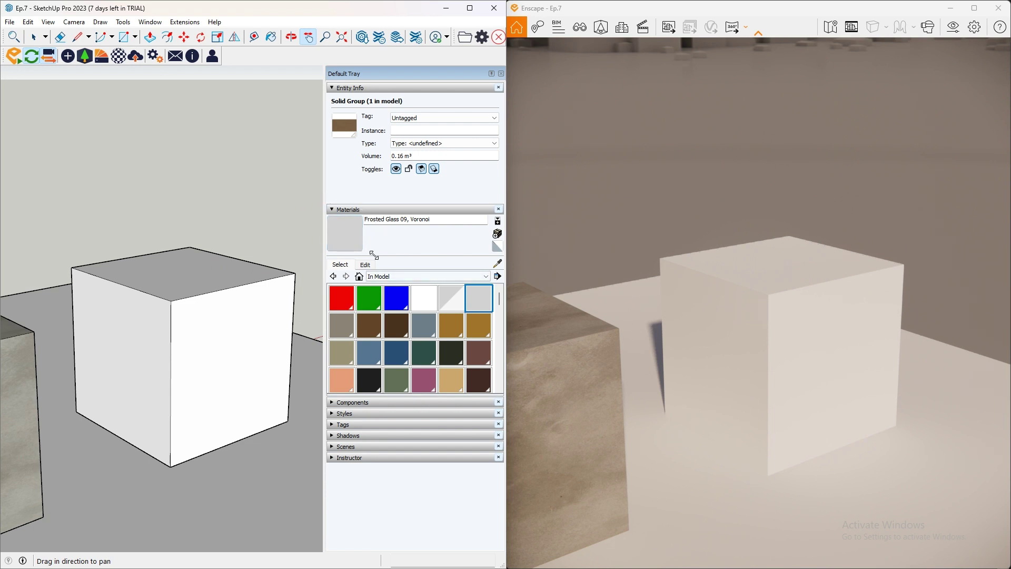
pyautogui.click(344, 238)
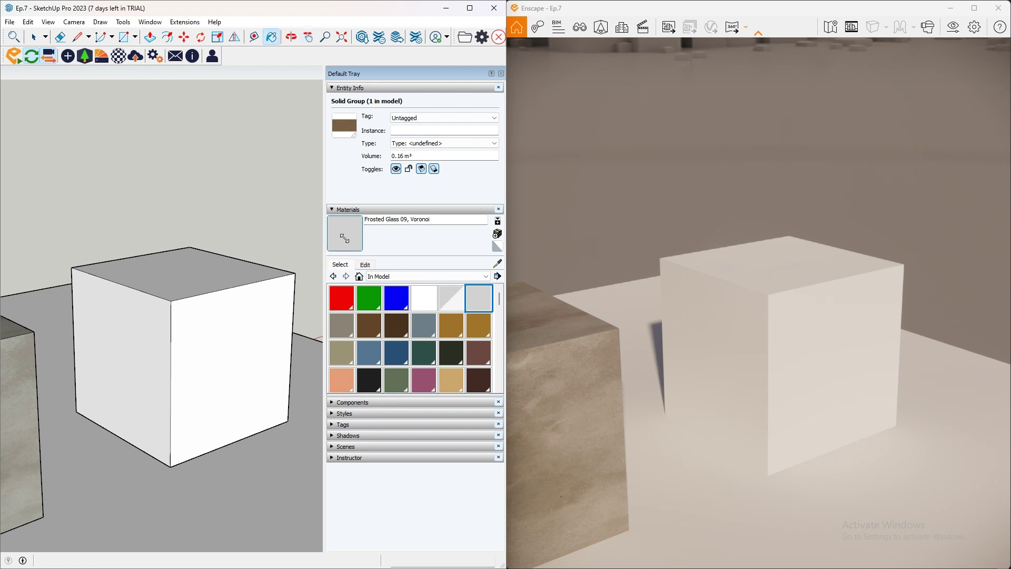
pyautogui.click(188, 300)
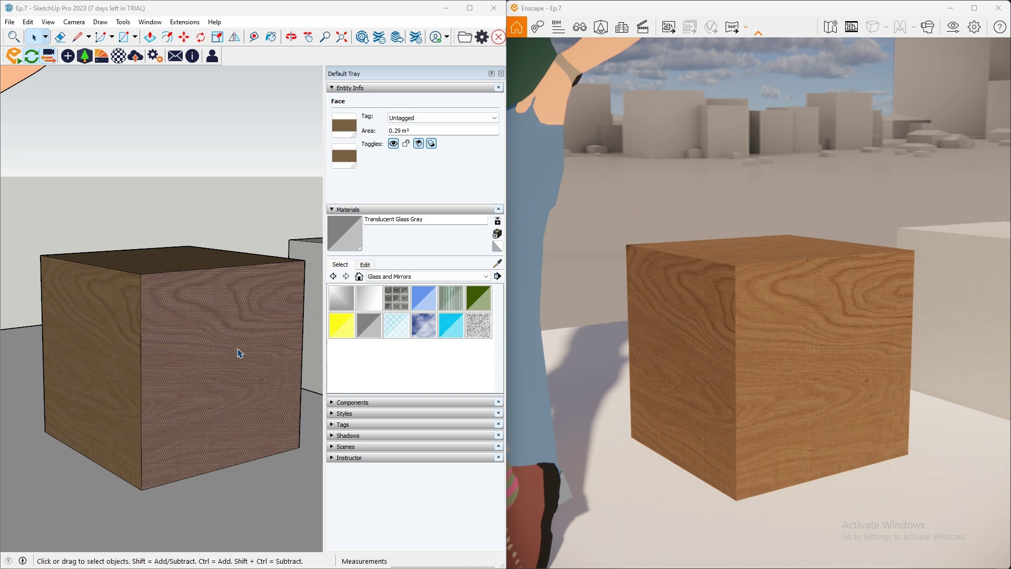
# - Make the wood texture on the front face of the veneer cube a unique texture
pyautogui.click(229, 397)
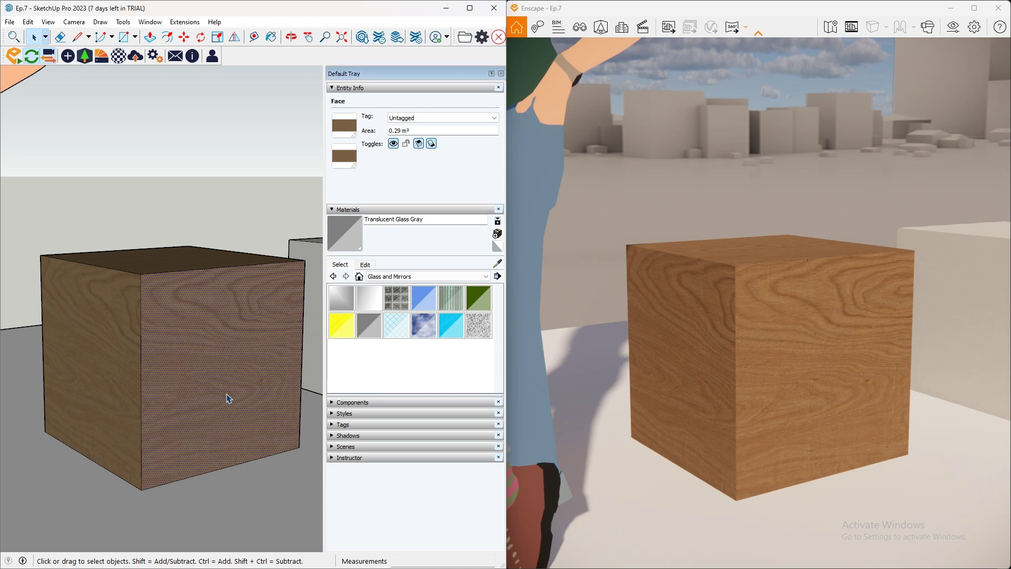
pyautogui.rightClick(218, 347)
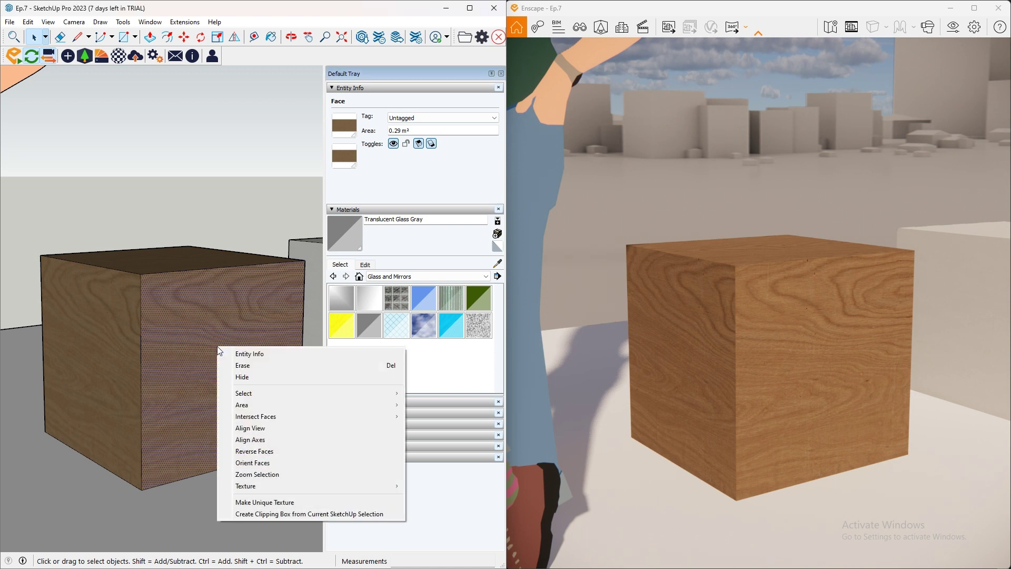
pyautogui.moveTo(274, 490)
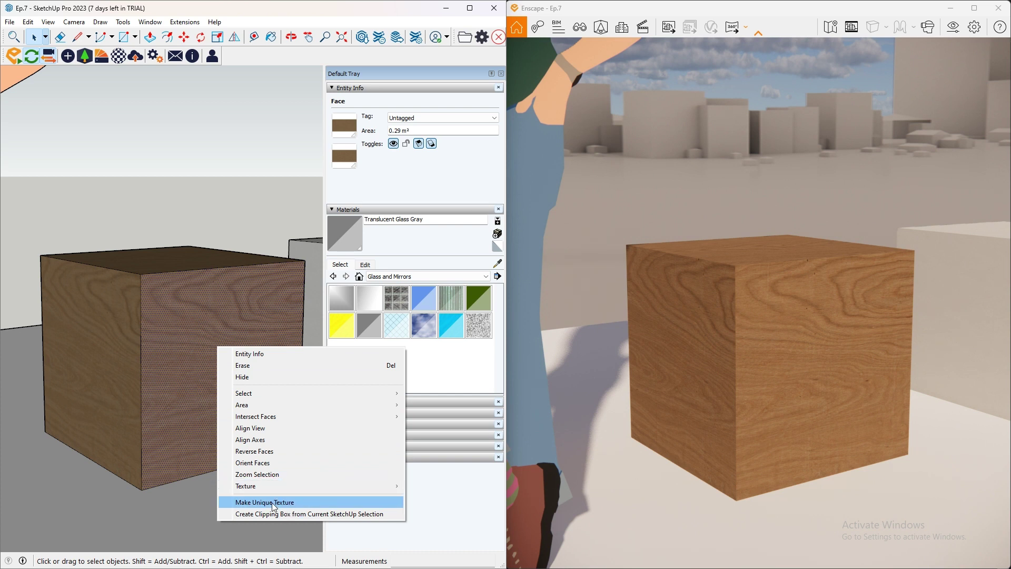
pyautogui.click(272, 502)
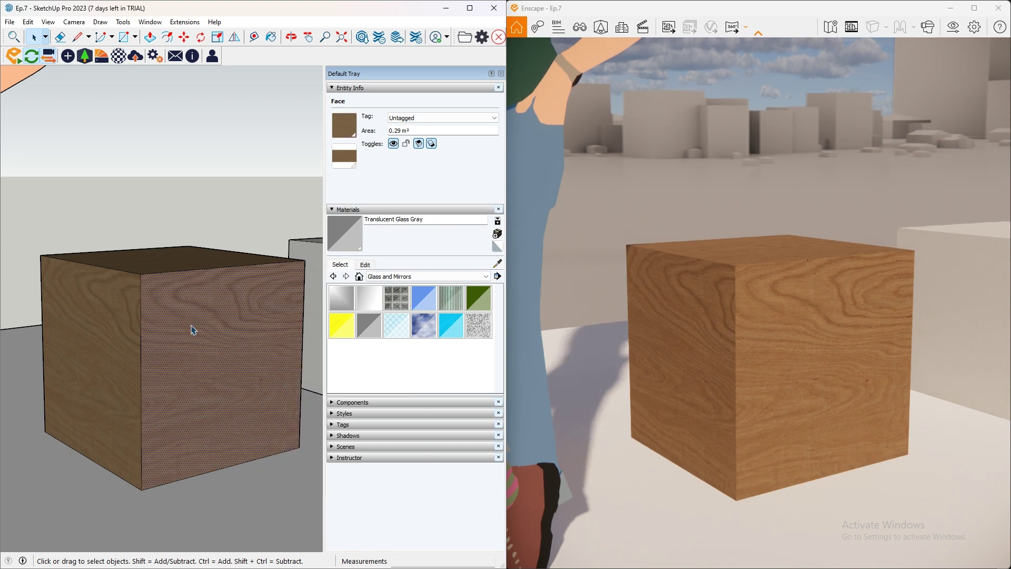
# - Open texture positioning on the wooden cube's front face and rotate the wood grain about 90 degrees clockwise
pyautogui.rightClick(230, 368)
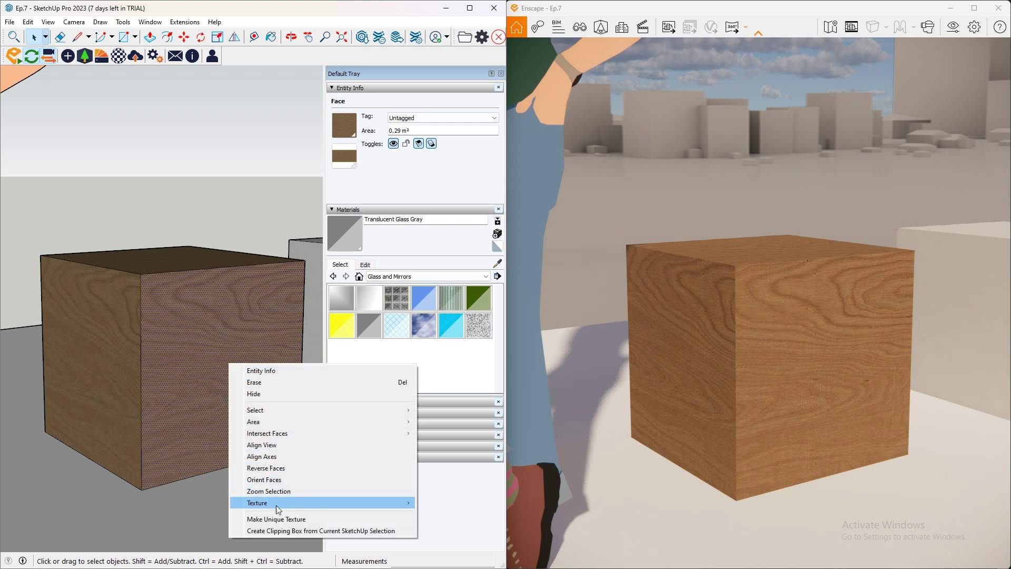
pyautogui.moveTo(277, 505)
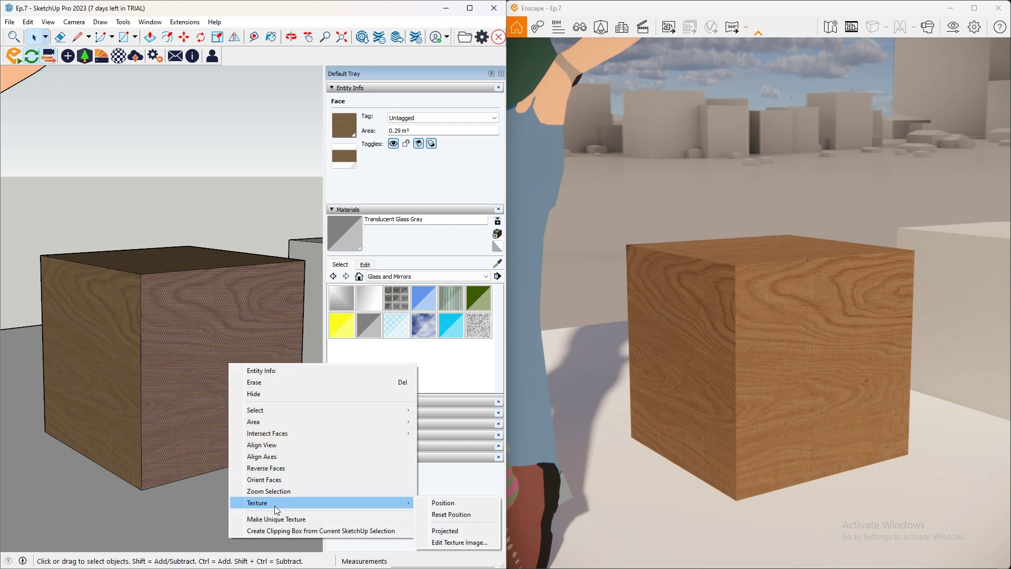
pyautogui.click(466, 504)
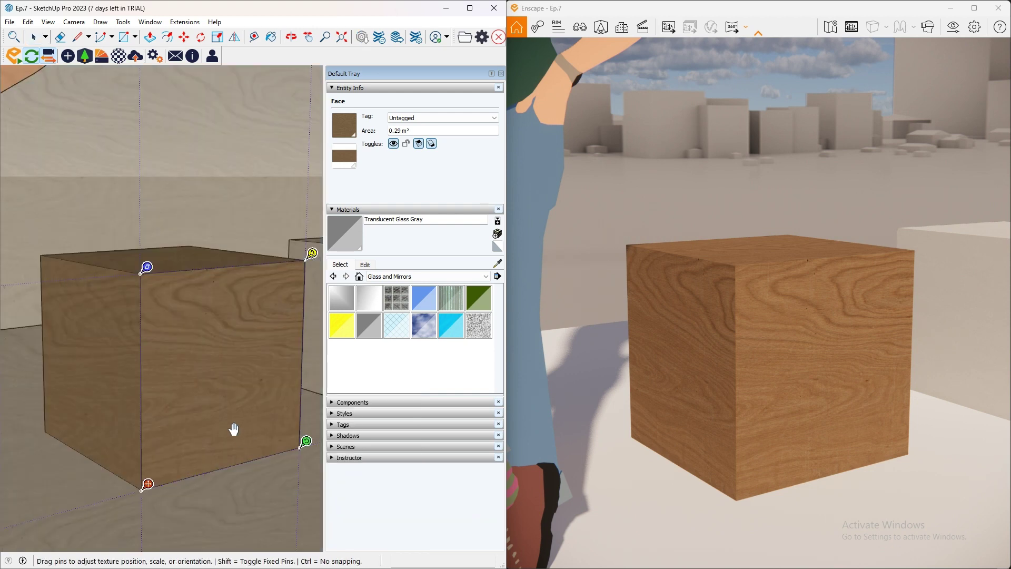
pyautogui.scroll(-6, 232, 426)
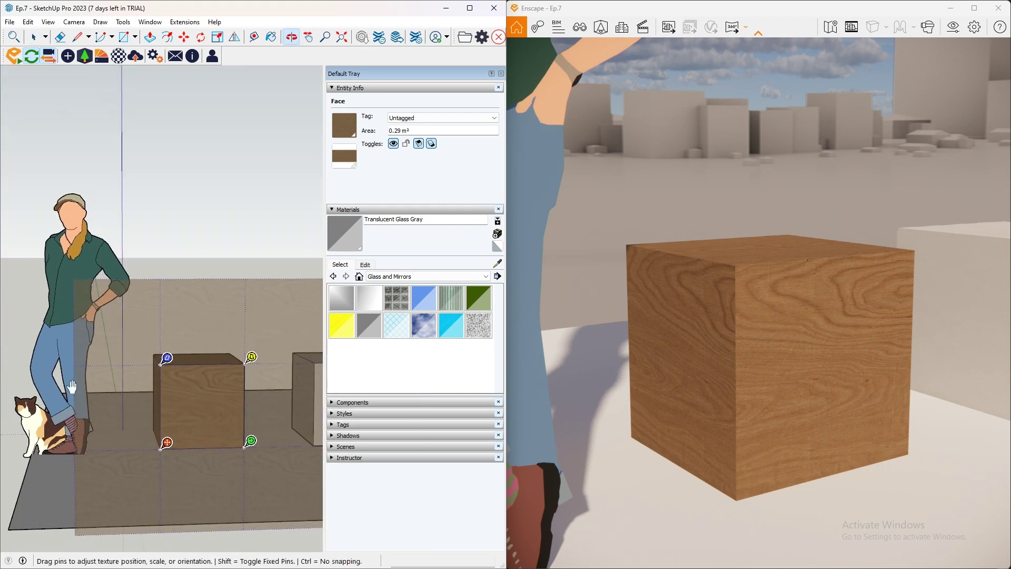
pyautogui.scroll(1, 264, 448)
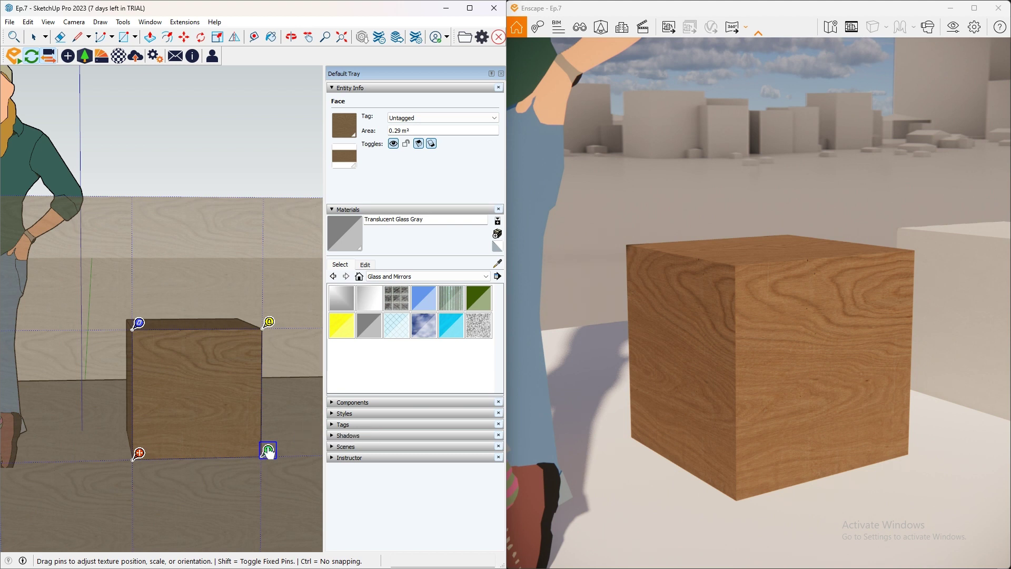
pyautogui.moveTo(268, 452); pyautogui.dragTo(253, 389)
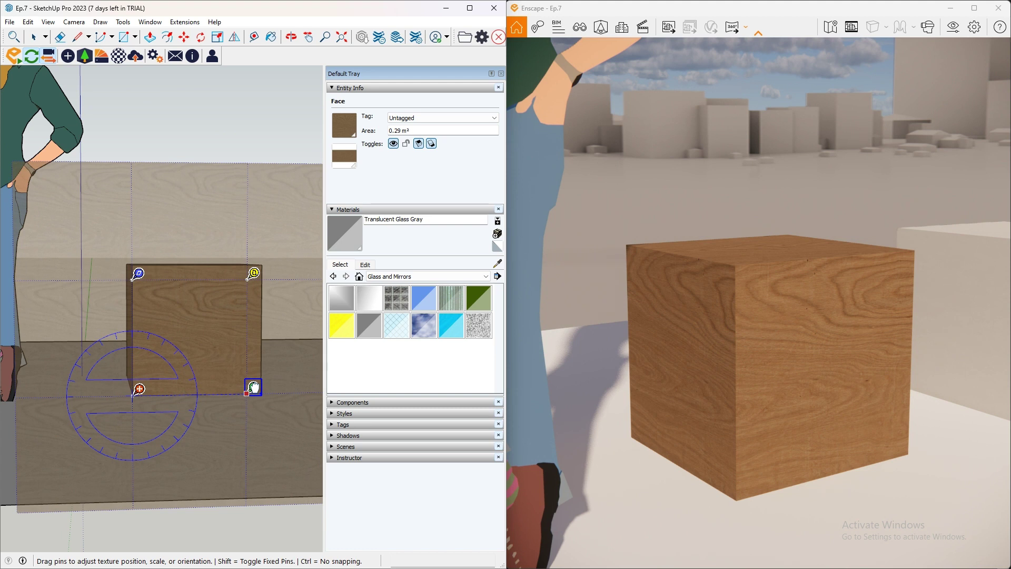
pyautogui.moveTo(253, 388); pyautogui.dragTo(256, 389)
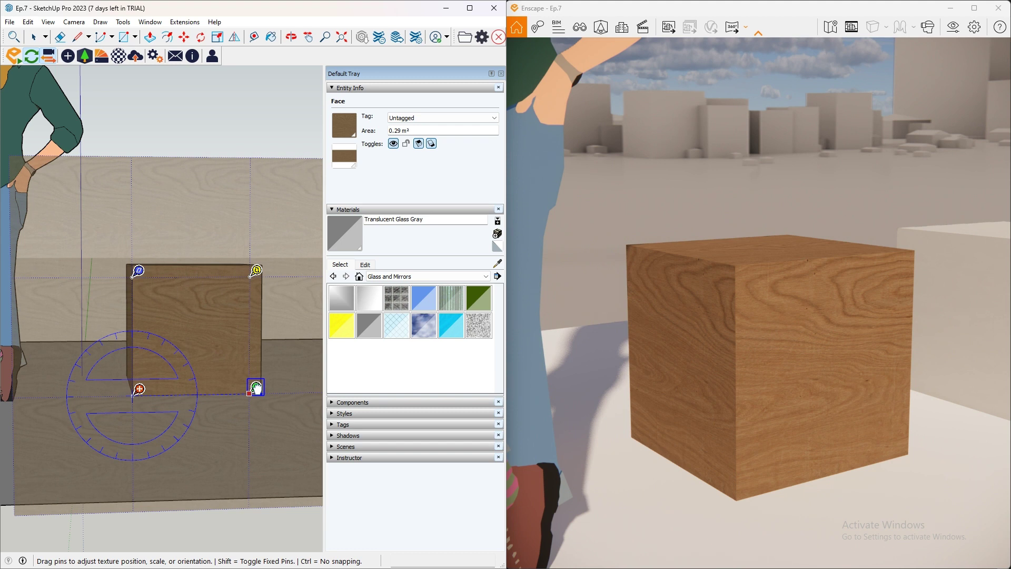
pyautogui.moveTo(256, 388); pyautogui.dragTo(141, 503)
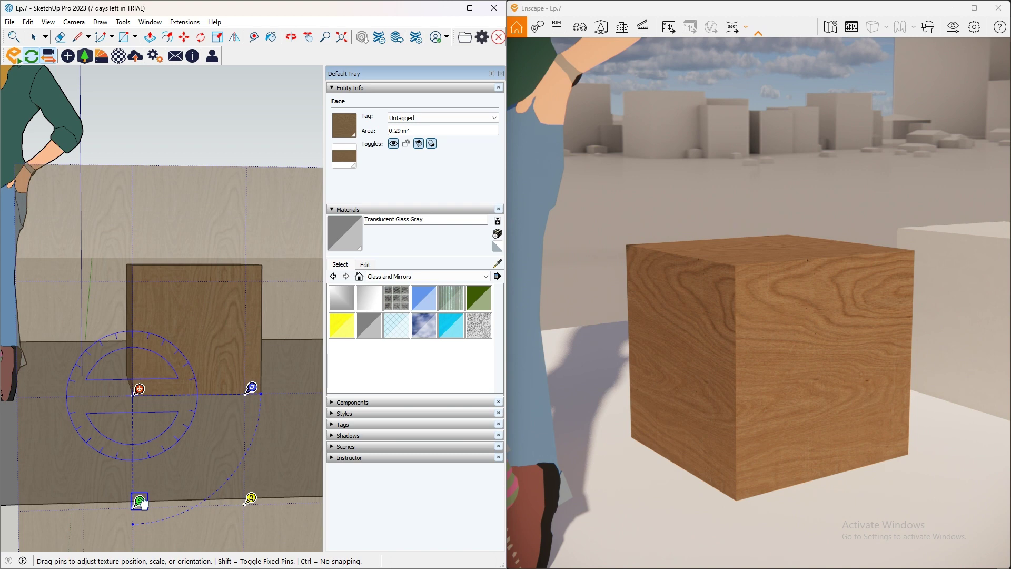
# - Scale the rotated wood texture down on the front face so its pattern repeats several times
pyautogui.moveTo(139, 503)
pyautogui.mouseDown()
pyautogui.moveTo(140, 479)
pyautogui.moveTo(142, 526)
pyautogui.moveTo(129, 469)
pyautogui.moveTo(139, 441)
pyautogui.mouseUp()
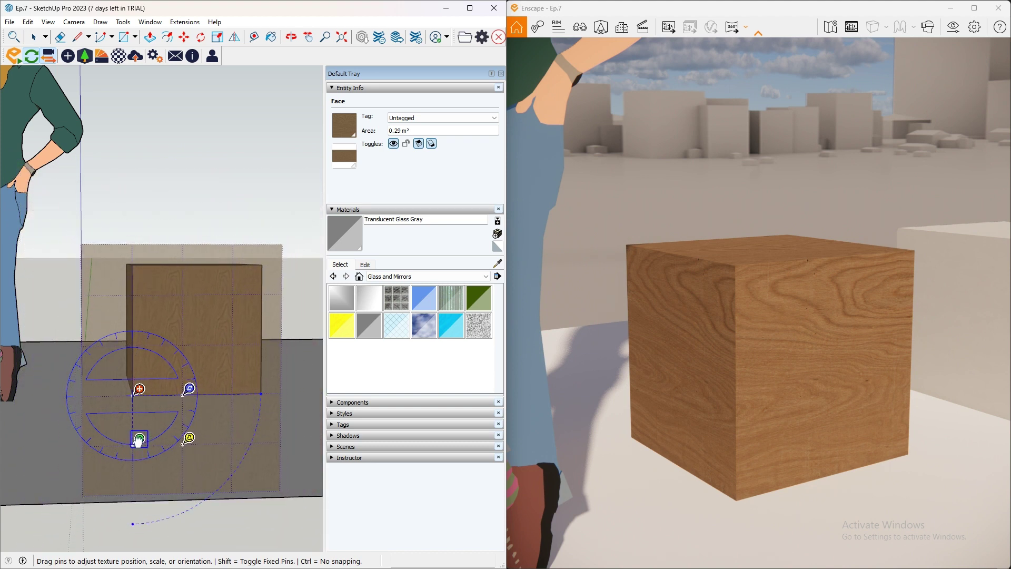
pyautogui.moveTo(139, 440); pyautogui.dragTo(139, 429)
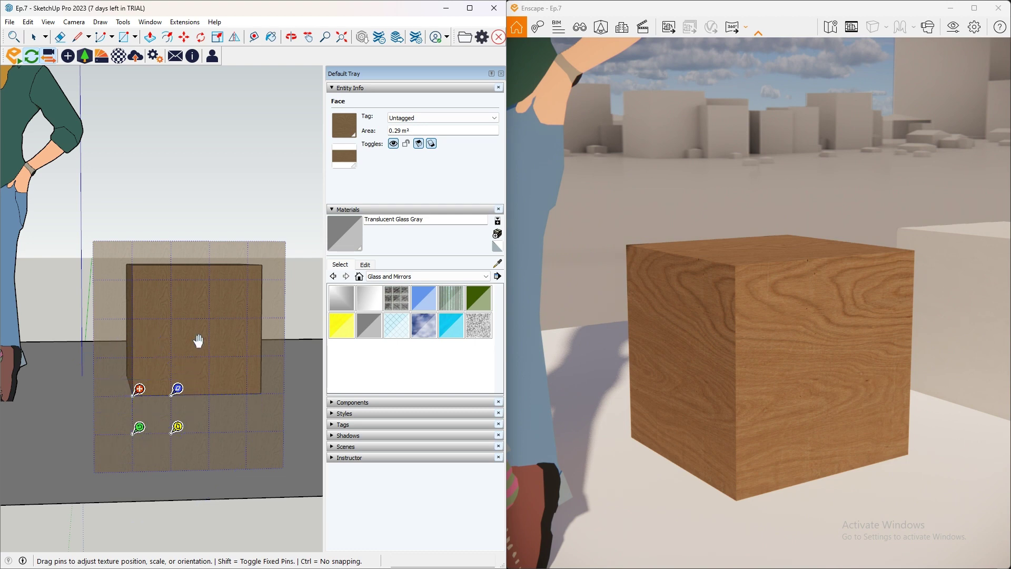
pyautogui.scroll(6, 199, 339)
pyautogui.scroll(1, 195, 362)
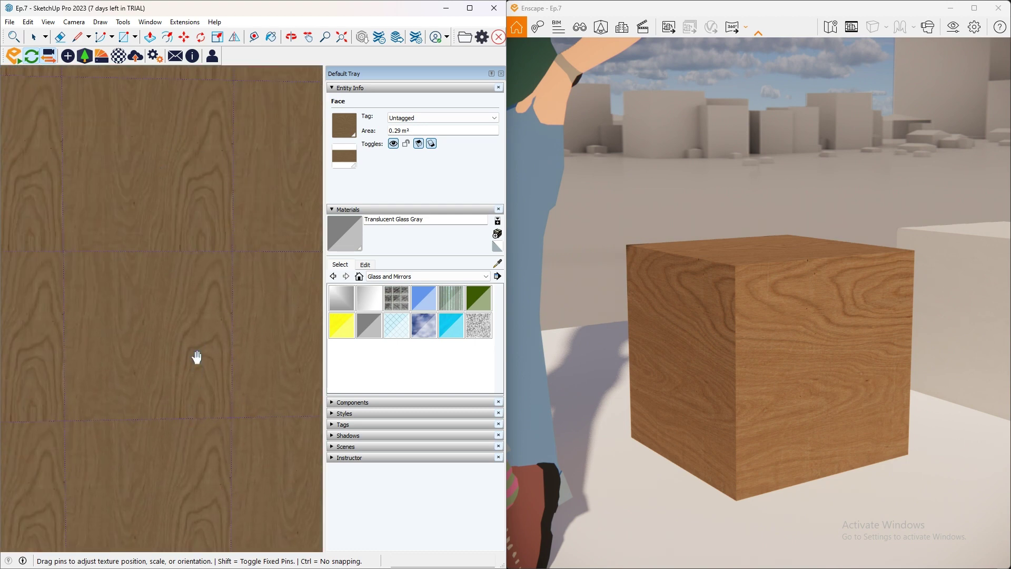
# - Enlarge the wood texture on the front face until one repeat nearly spans it, and shift the pattern's position
pyautogui.scroll(-1, 161, 377)
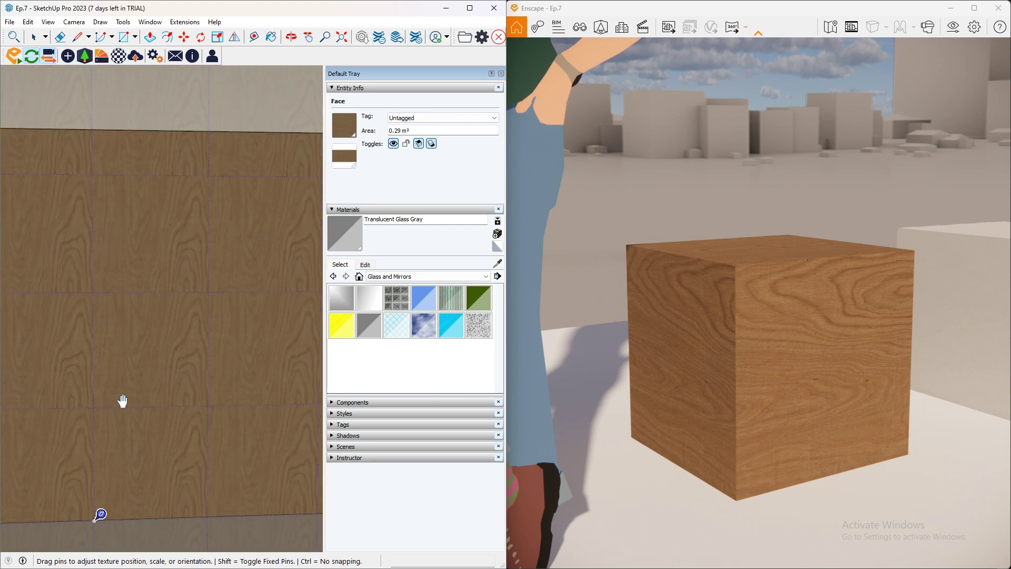
pyautogui.scroll(-3, 125, 354)
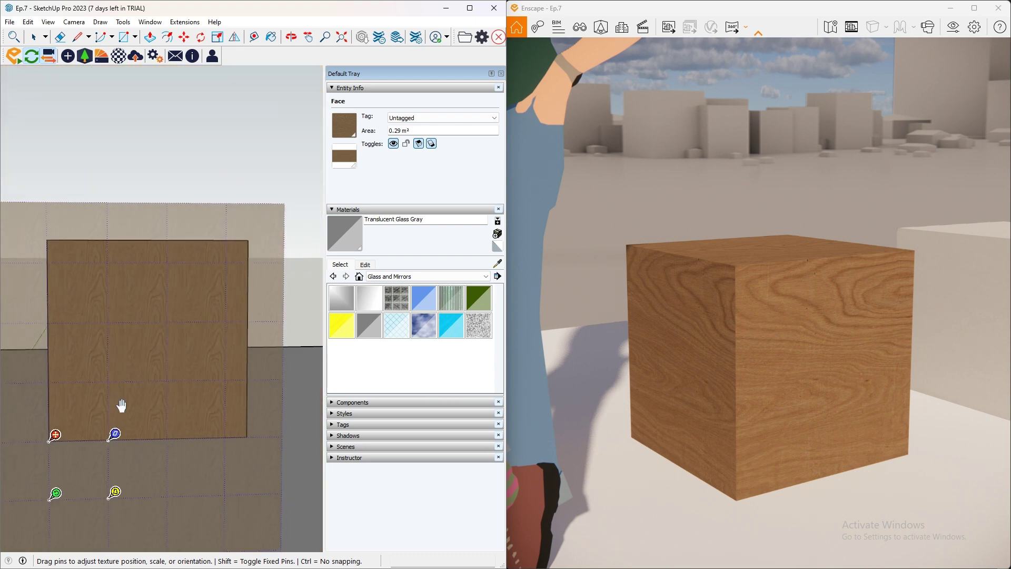
pyautogui.moveTo(55, 493); pyautogui.dragTo(57, 521)
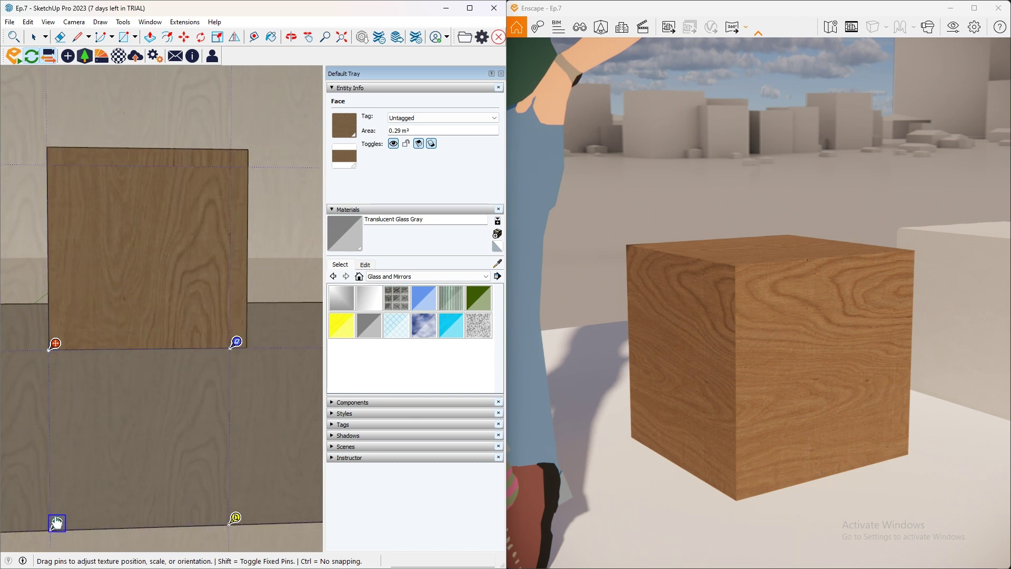
pyautogui.moveTo(140, 443); pyautogui.dragTo(166, 490)
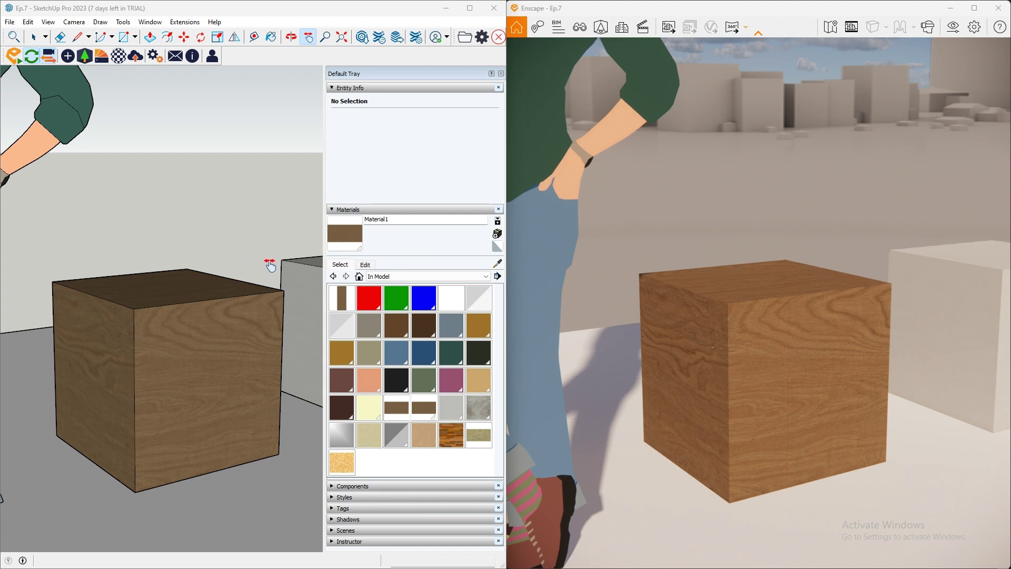
# - Set the texture width of the wood material Material1 to 800 mm with the aspect ratio locked
pyautogui.click(366, 265)
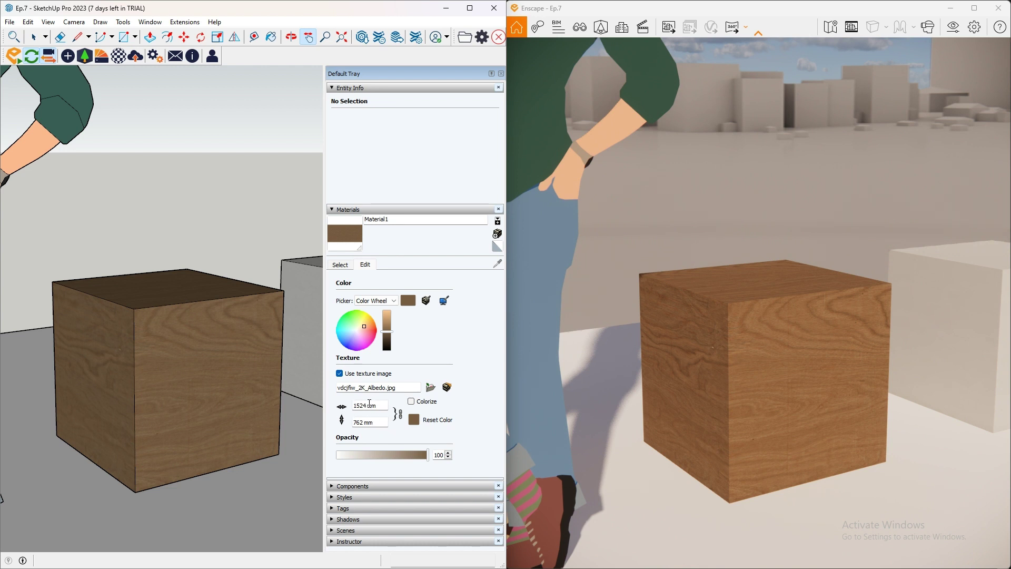
pyautogui.click(401, 418)
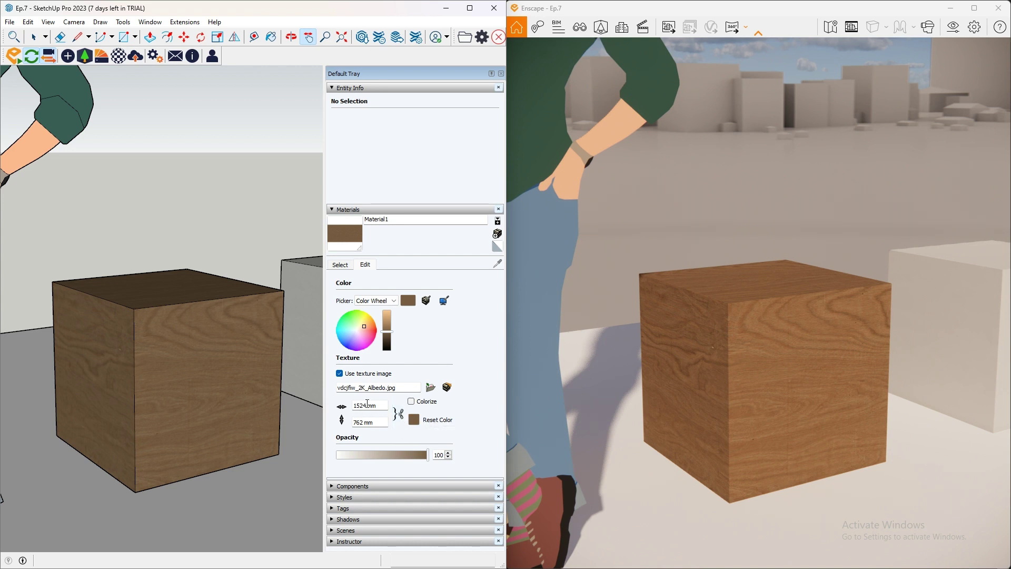
pyautogui.click(400, 416)
pyautogui.doubleClick(366, 405)
pyautogui.write('8')
pyautogui.write('00')
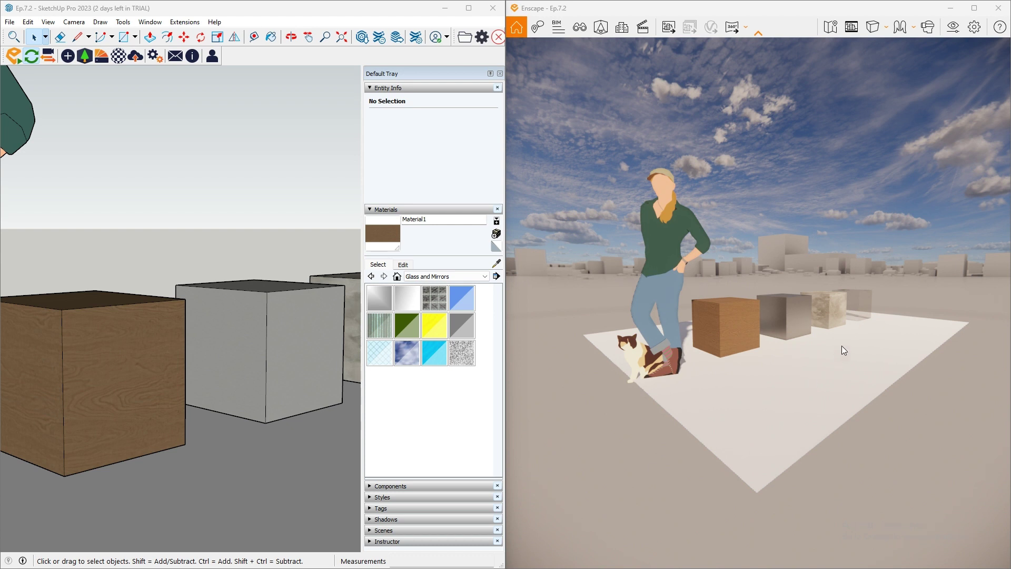
# - Synchronize the SketchUp view to Enscape and frame the row of material cubes beside the figure
pyautogui.moveTo(871, 326); pyautogui.dragTo(865, 327, button='middle')
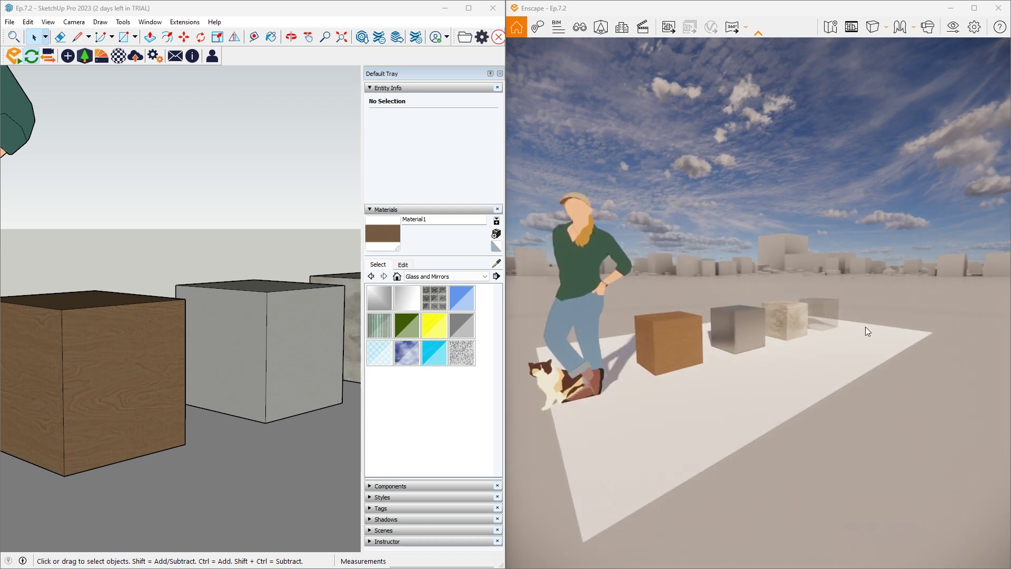
pyautogui.scroll(-5, 201, 385)
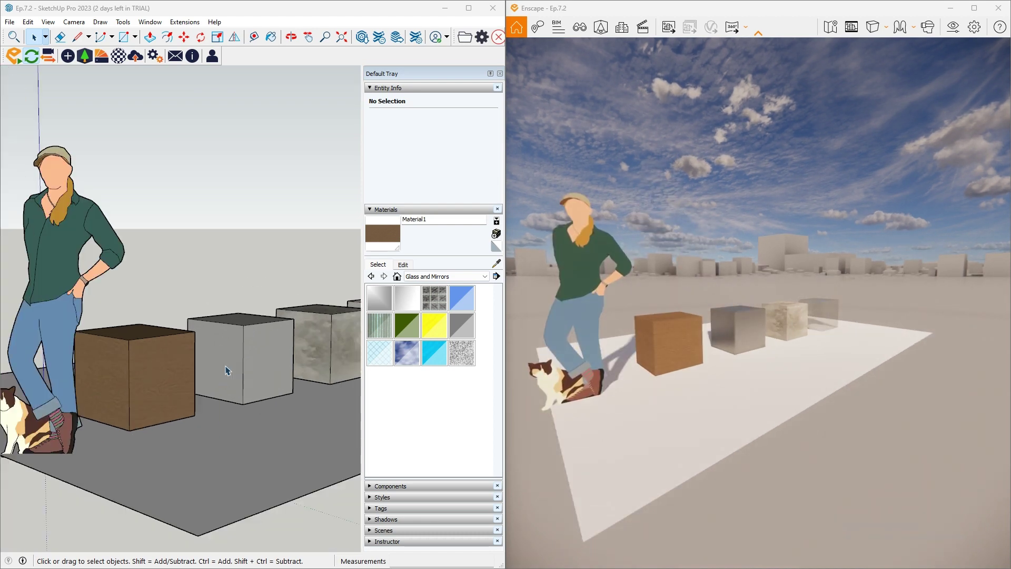
pyautogui.moveTo(236, 366); pyautogui.dragTo(186, 397, button='middle')
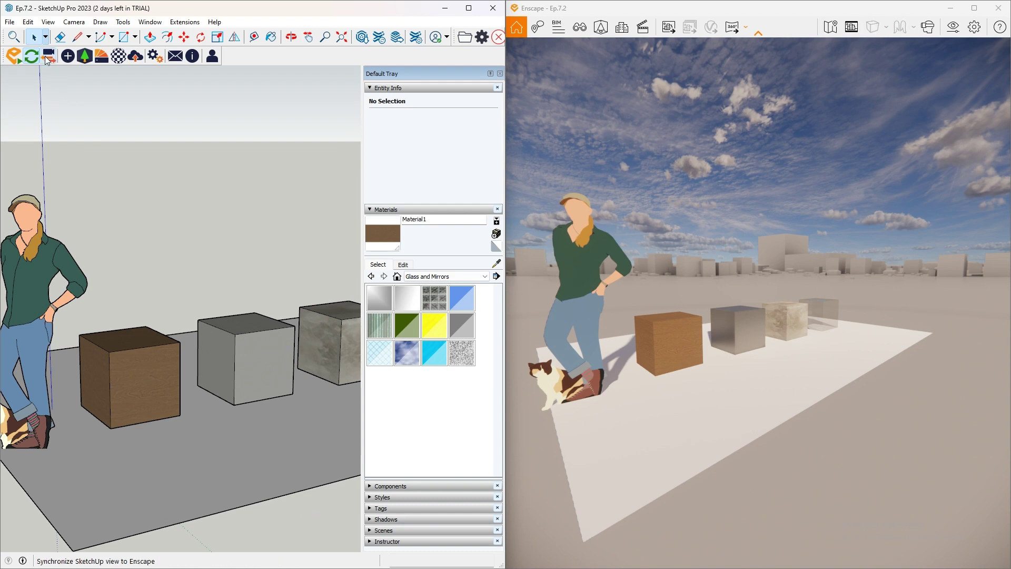
pyautogui.click(48, 56)
pyautogui.moveTo(285, 354); pyautogui.dragTo(181, 293, button='middle')
pyautogui.scroll(-4, 174, 221)
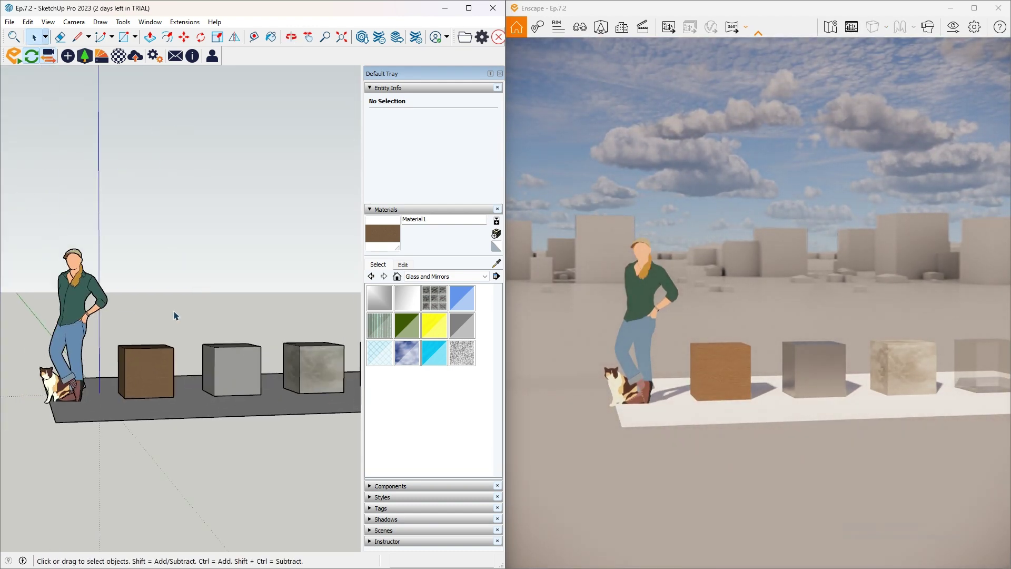
# - Examine the wooden cube from several angles, comparing its wood texture in the model and the render
pyautogui.press('h')
pyautogui.scroll(6, 144, 350)
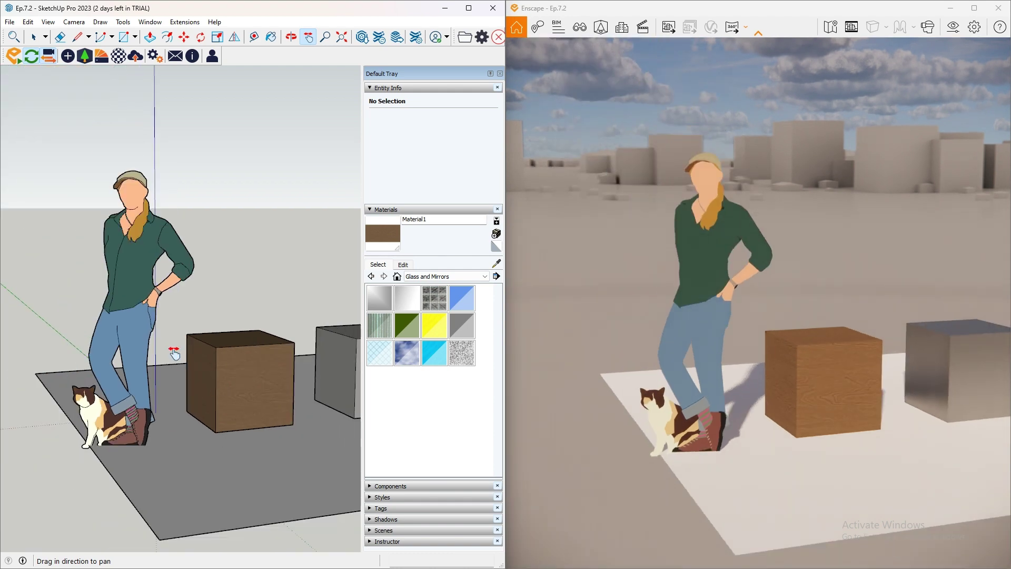
pyautogui.moveTo(174, 353)
pyautogui.mouseDown()
pyautogui.moveTo(210, 436)
pyautogui.moveTo(203, 411)
pyautogui.mouseUp()
pyautogui.press('h')
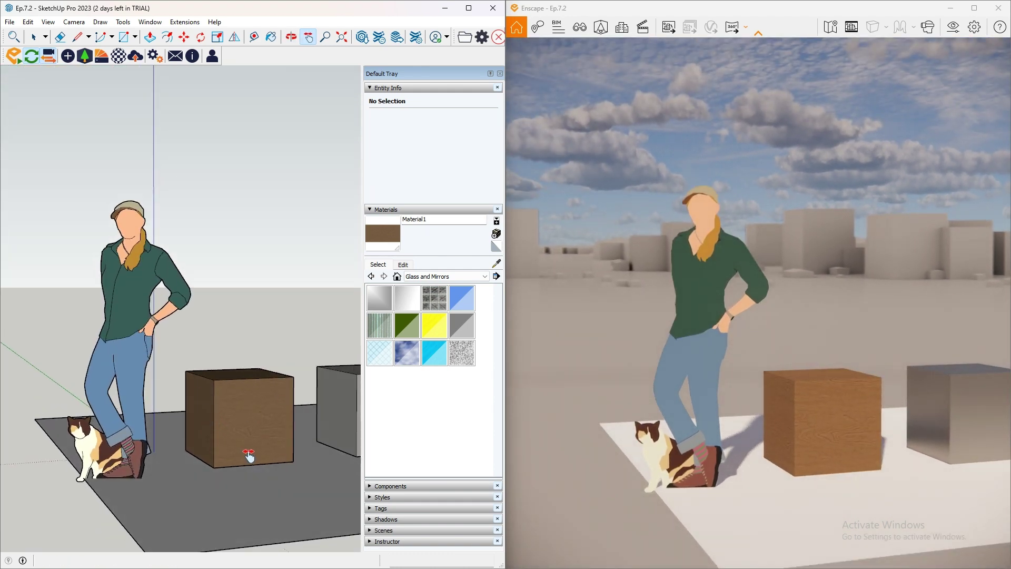
pyautogui.scroll(-2, 247, 434)
pyautogui.moveTo(253, 430); pyautogui.dragTo(192, 434, button='middle')
pyautogui.scroll(5, 229, 437)
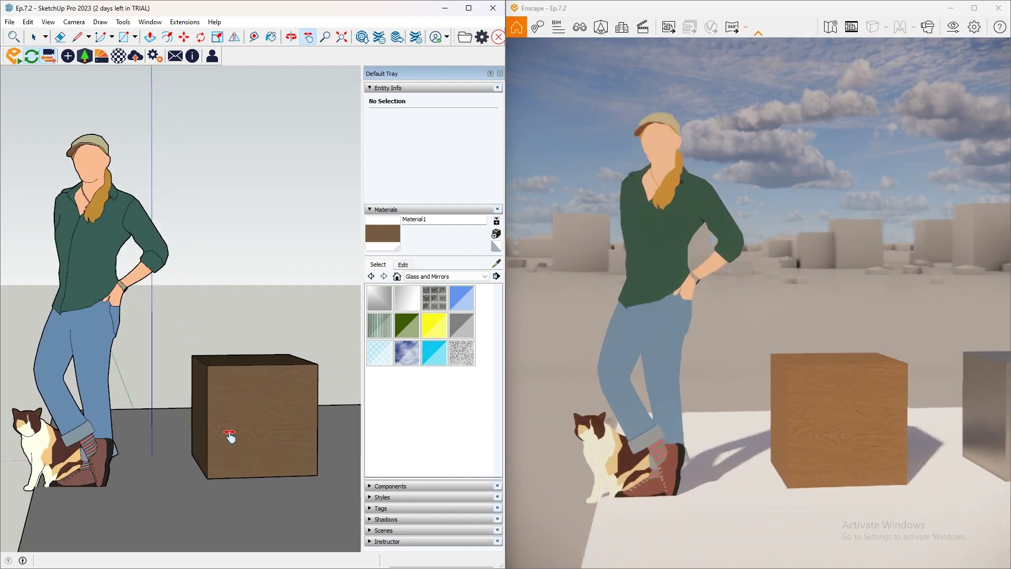
pyautogui.moveTo(215, 455); pyautogui.dragTo(201, 462)
pyautogui.scroll(4, 225, 445)
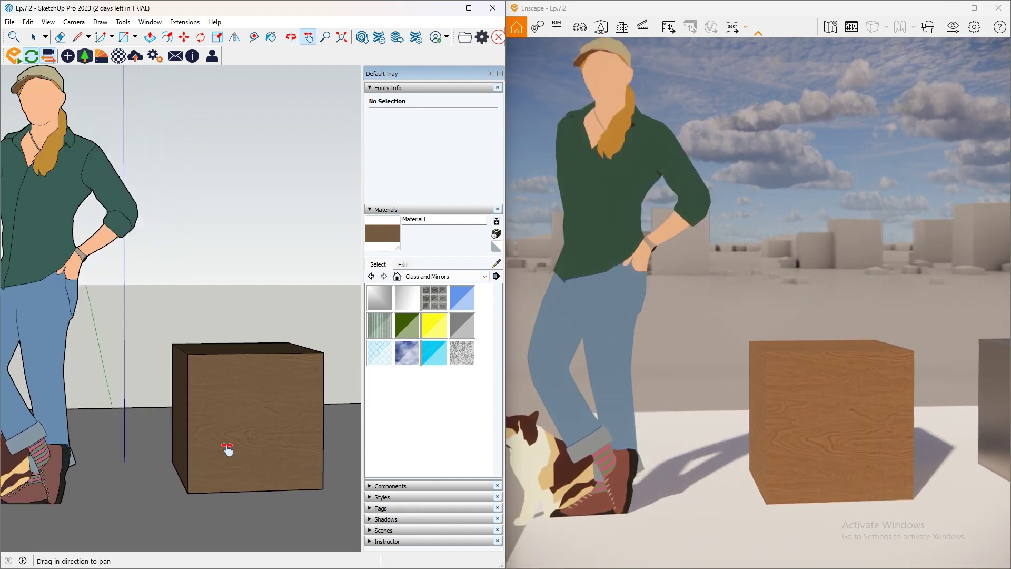
pyautogui.moveTo(227, 449)
pyautogui.mouseDown(button='middle')
pyautogui.moveTo(289, 451)
pyautogui.moveTo(287, 466)
pyautogui.moveTo(273, 413)
pyautogui.mouseUp(button='middle')
pyautogui.scroll(-2, 273, 456)
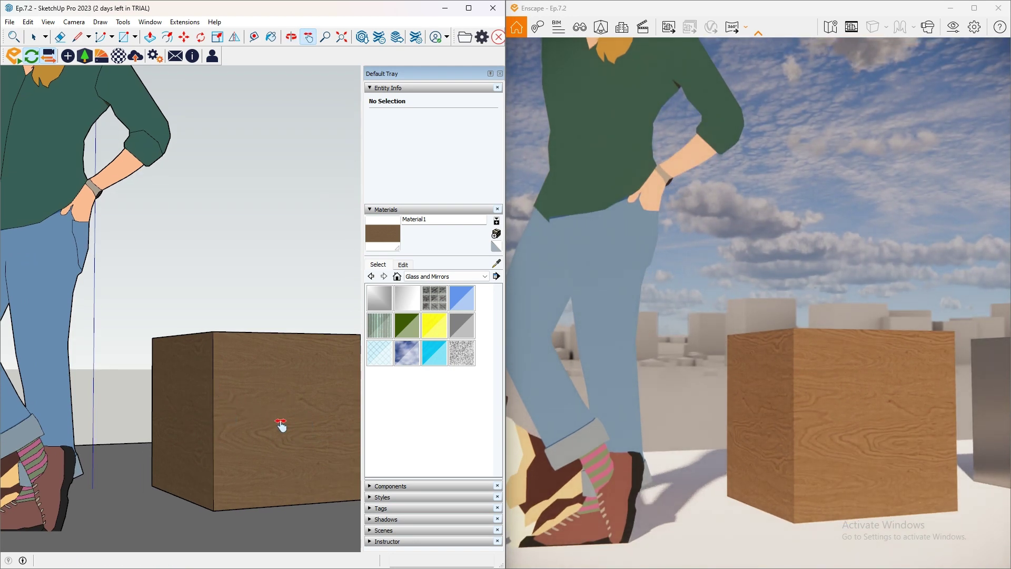
# - Examine the wood grain on the cube's front face head-on, both close up and from farther away
pyautogui.moveTo(279, 424); pyautogui.dragTo(154, 442, button='middle')
pyautogui.scroll(3, 232, 428)
pyautogui.scroll(2, 219, 408)
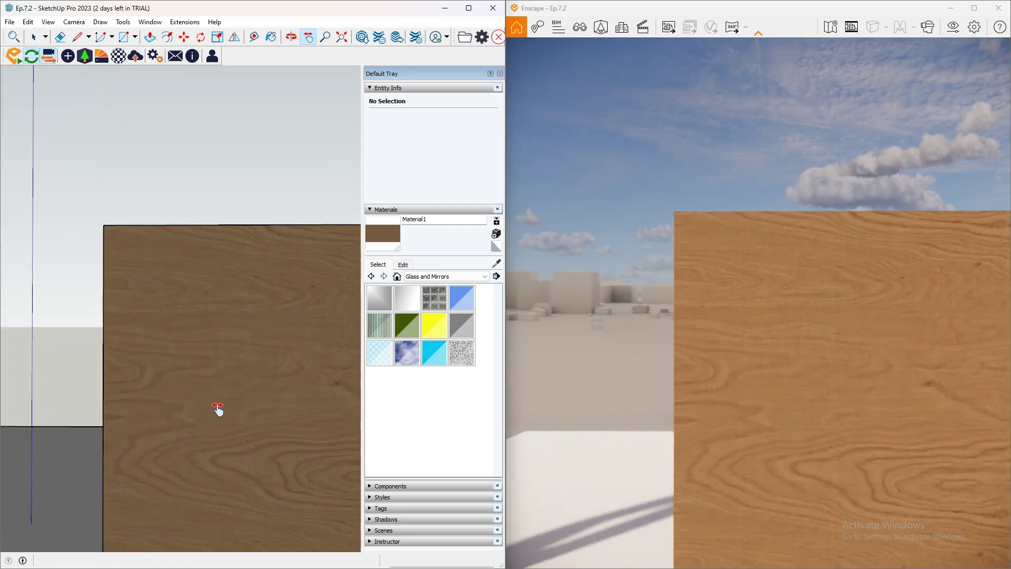
pyautogui.scroll(-4, 218, 407)
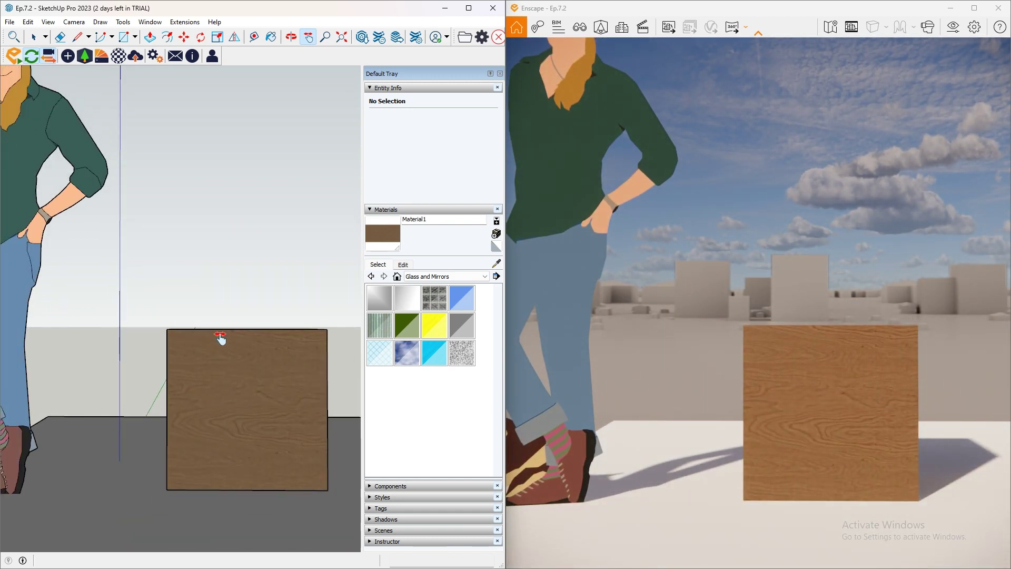
pyautogui.moveTo(194, 415); pyautogui.dragTo(206, 415)
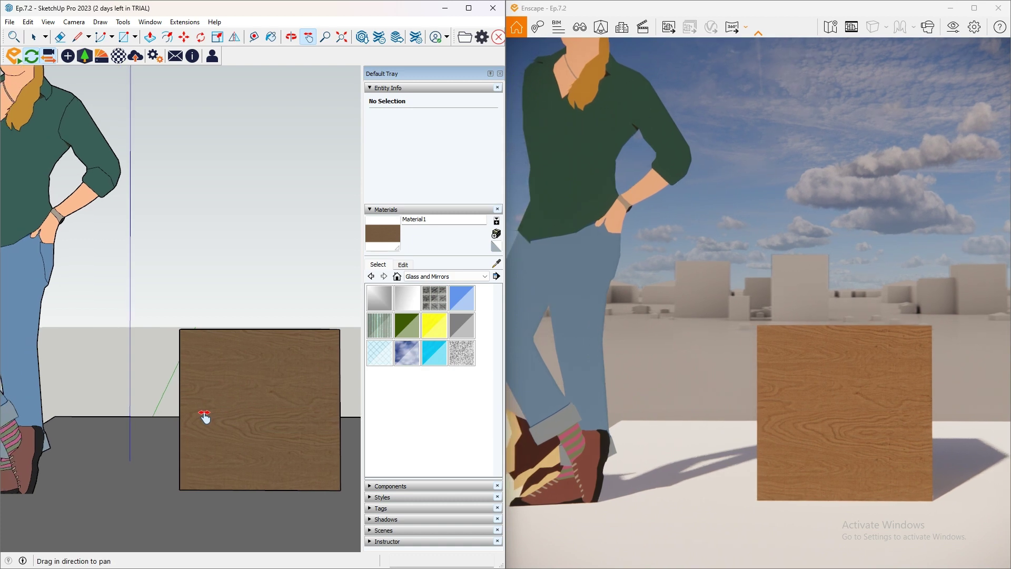
pyautogui.scroll(-5, 158, 422)
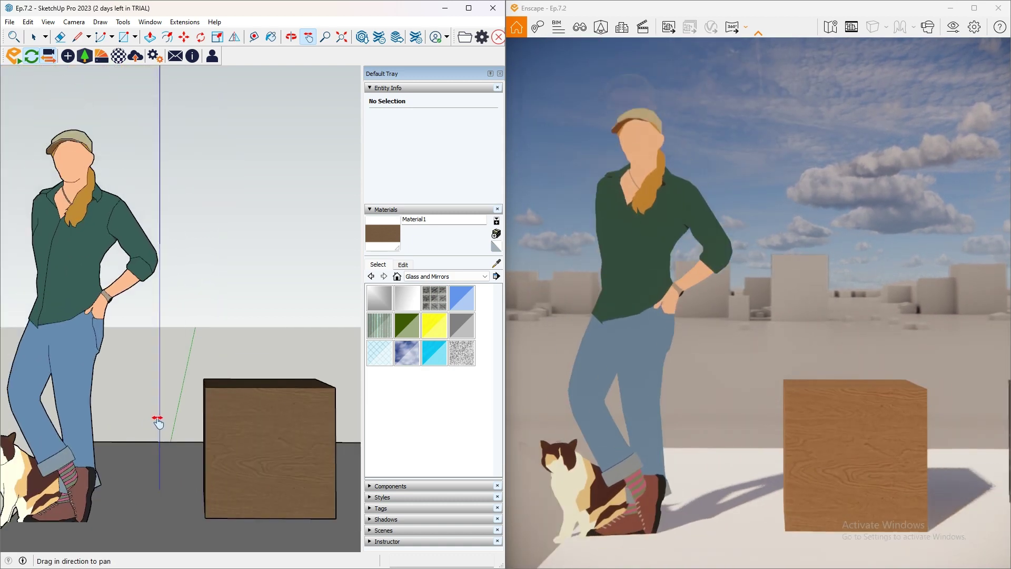
pyautogui.moveTo(234, 468); pyautogui.dragTo(237, 441, button='middle')
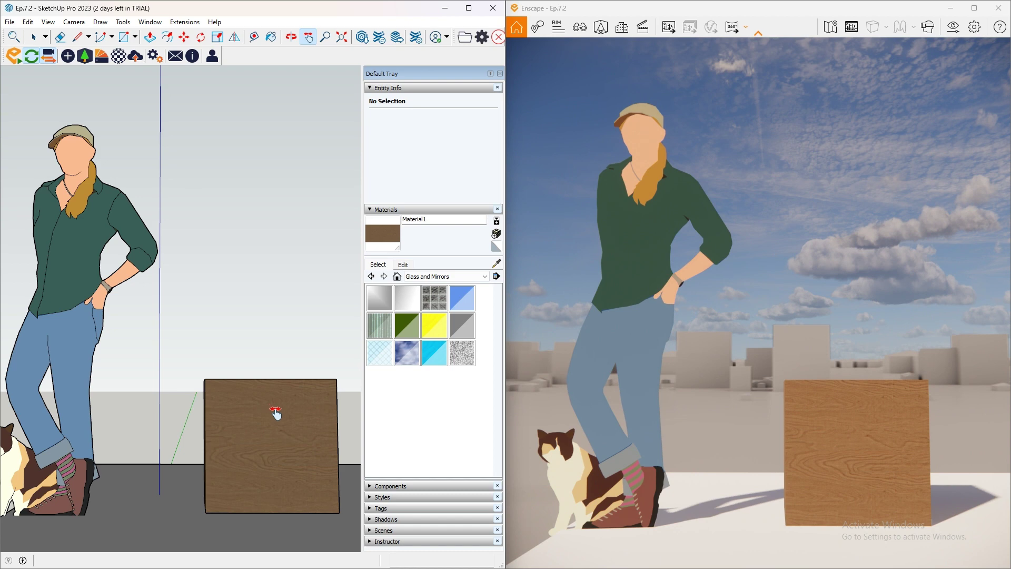
pyautogui.scroll(5, 237, 449)
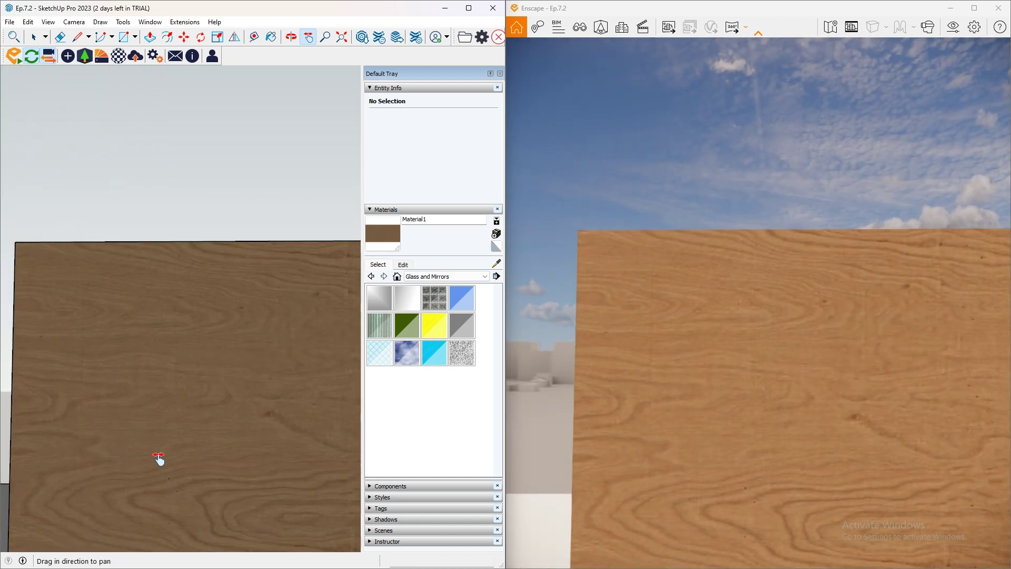
pyautogui.moveTo(201, 407); pyautogui.dragTo(232, 464, button='middle')
pyautogui.moveTo(232, 464); pyautogui.dragTo(163, 423)
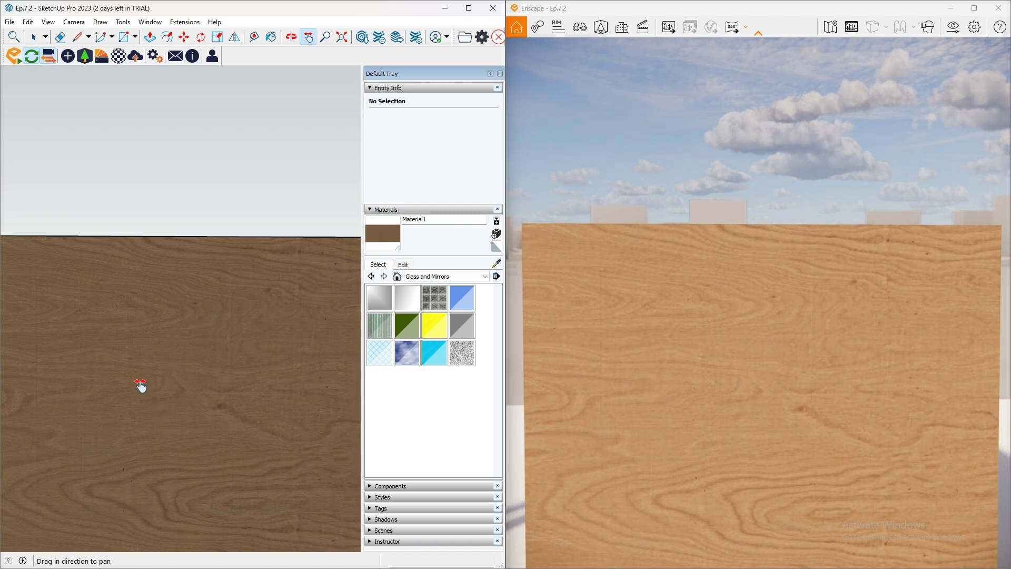
pyautogui.scroll(-4, 216, 316)
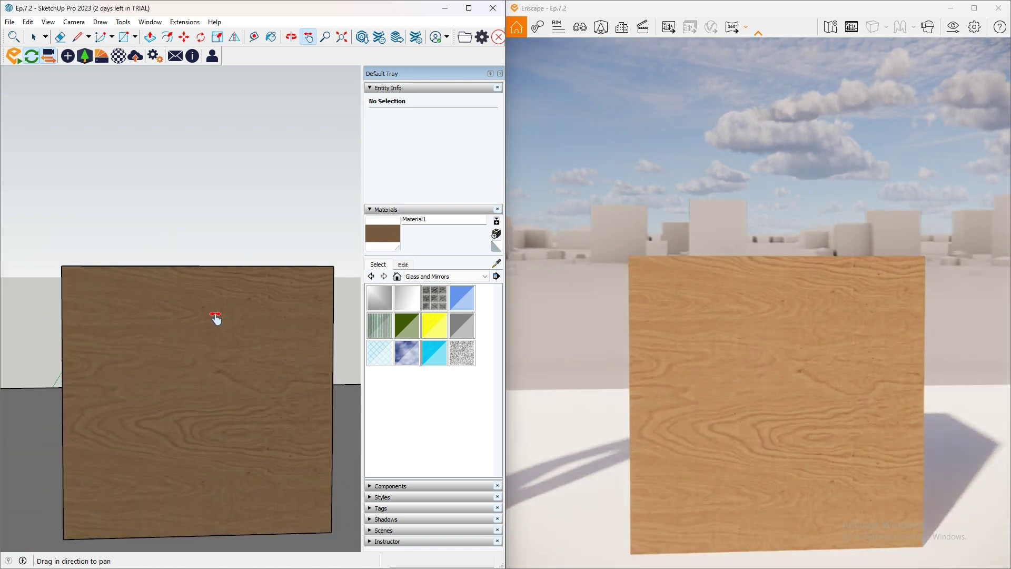
# - Open the wood material Material1 in the Enscape Material Editor, with the wooden cube framed close up in the render
pyautogui.scroll(-2, 226, 326)
pyautogui.scroll(-4, 237, 408)
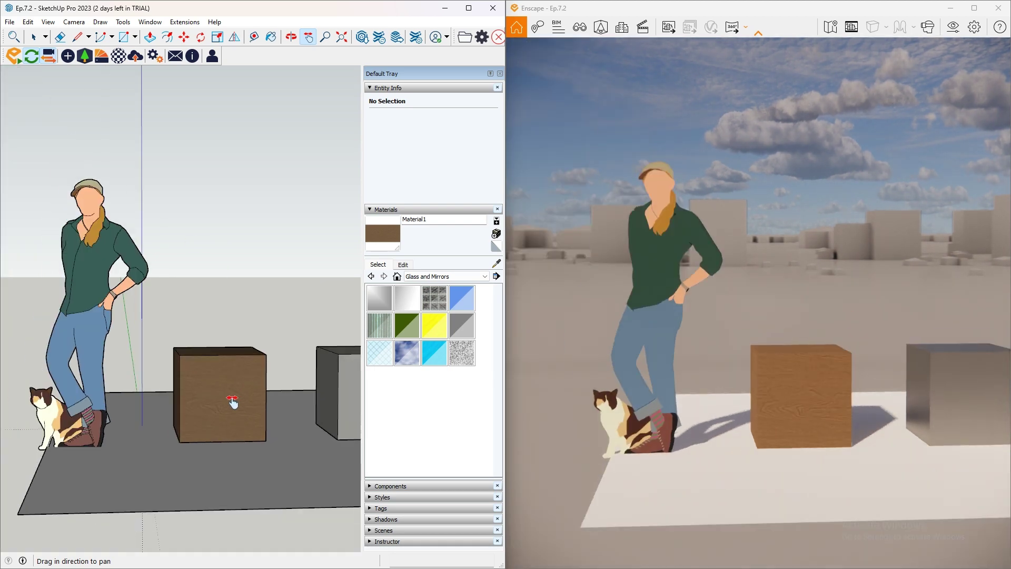
pyautogui.scroll(-1, 233, 403)
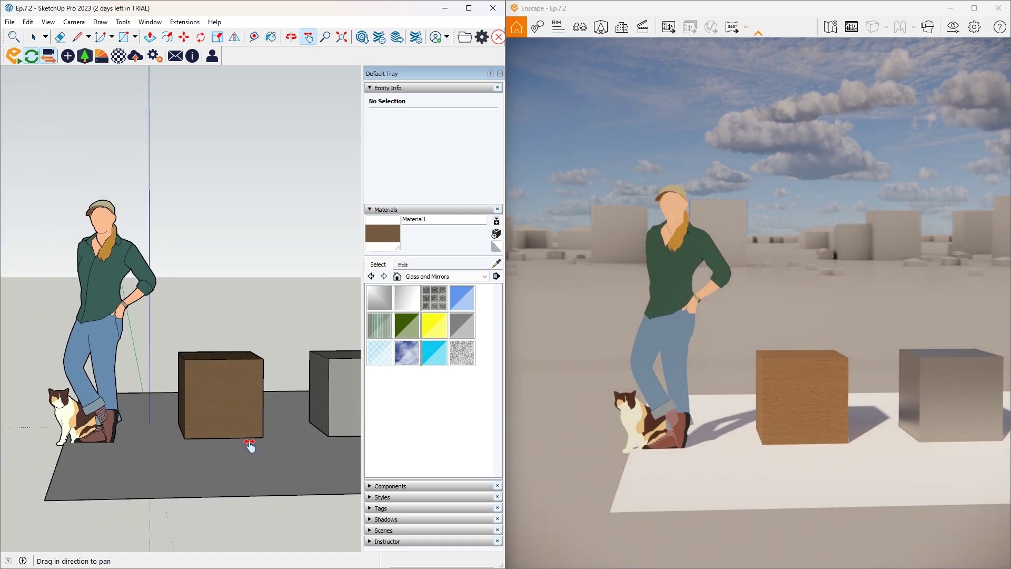
pyautogui.scroll(8, 255, 420)
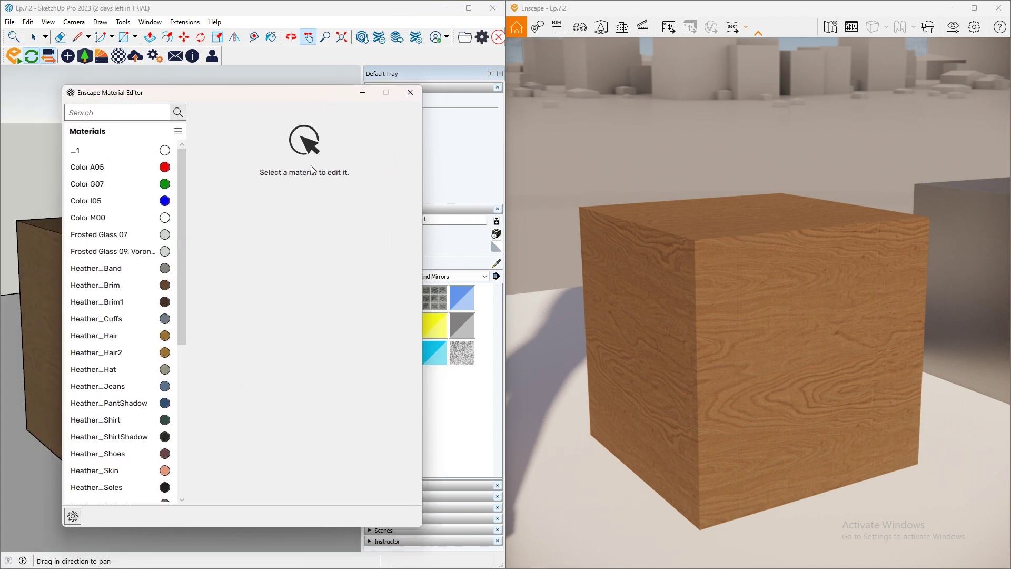
pyautogui.scroll(-5, 109, 409)
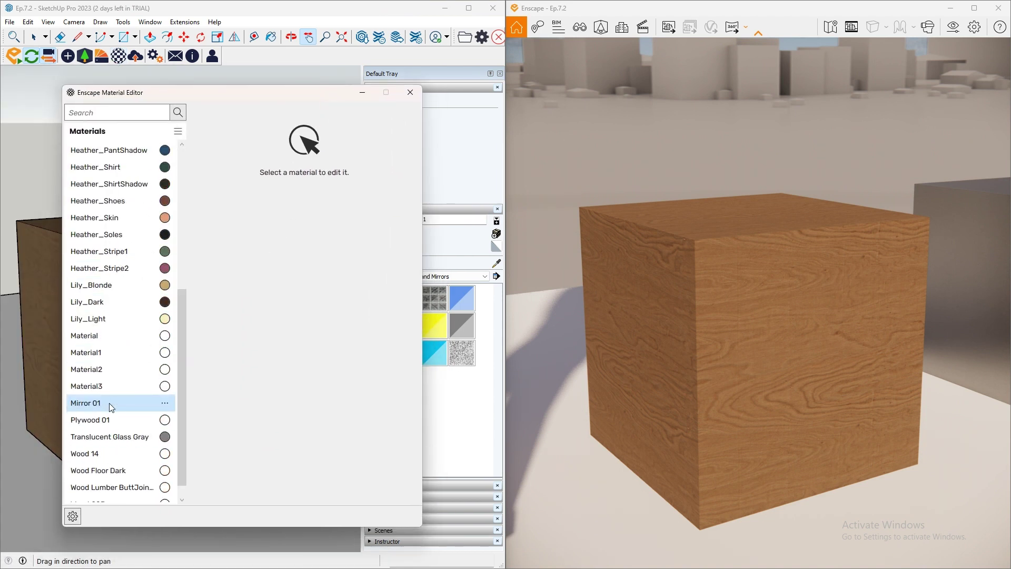
pyautogui.click(440, 440)
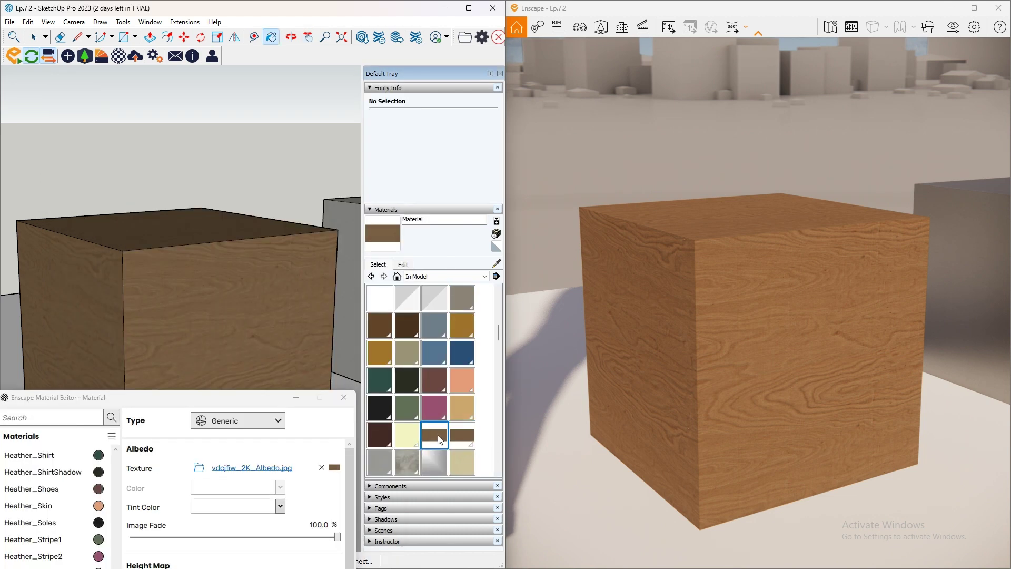
pyautogui.click(458, 439)
pyautogui.moveTo(238, 402); pyautogui.dragTo(365, 160)
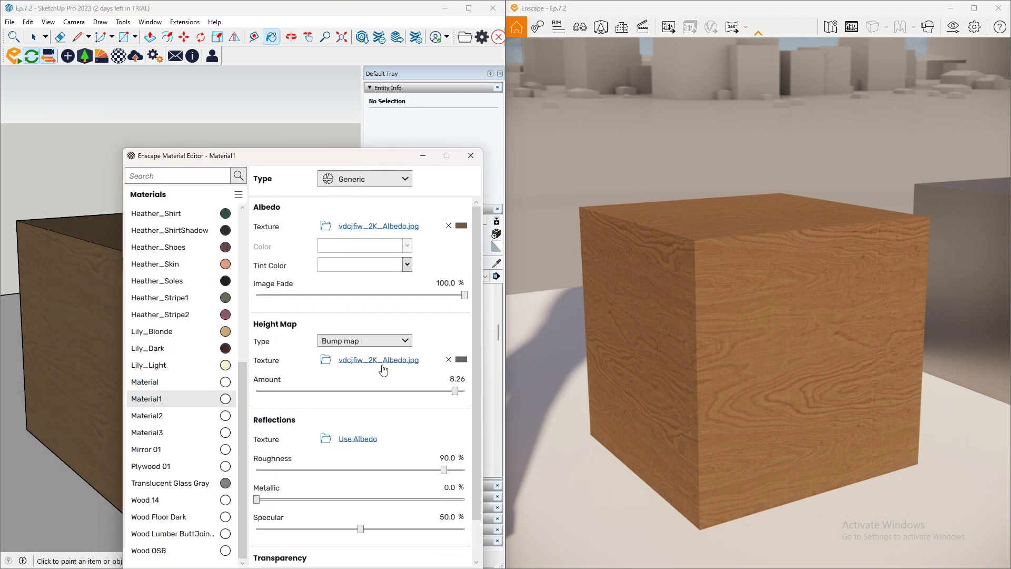
pyautogui.moveTo(337, 157); pyautogui.dragTo(311, 97)
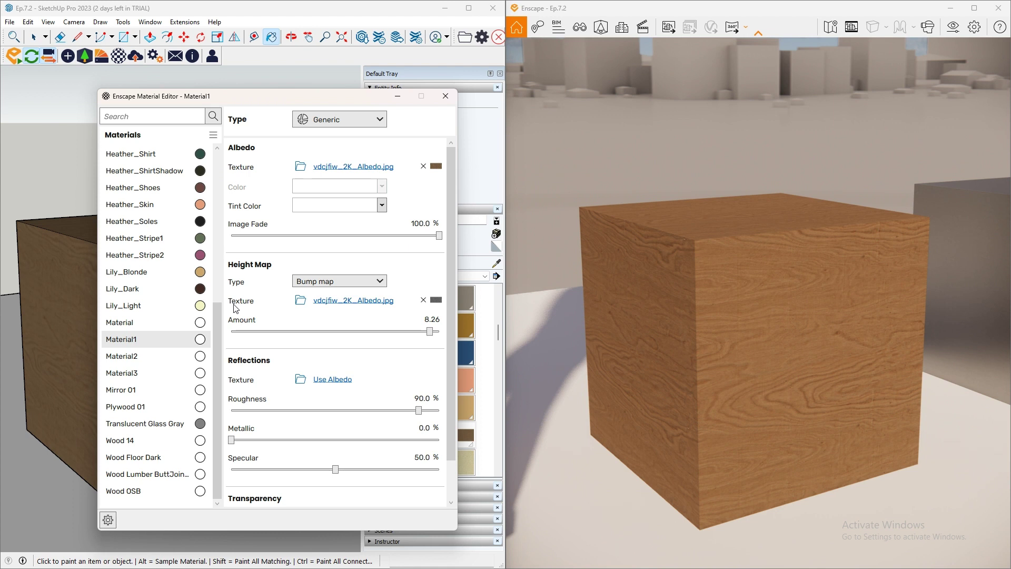
# - Check Material1's height map types, keeping Bump map, and try the albedo image as the reflections texture before removing it
pyautogui.moveTo(237, 311)
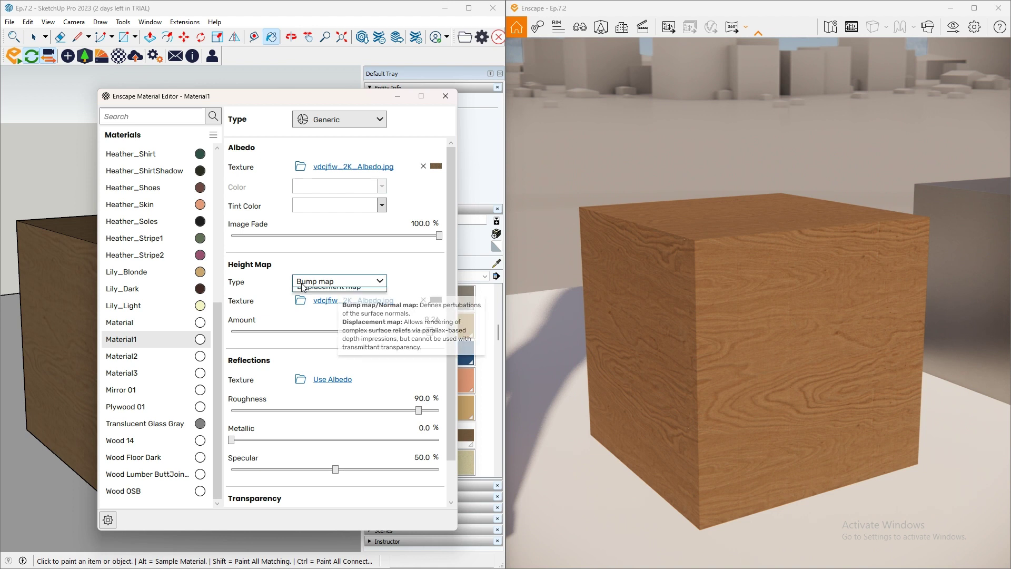
pyautogui.click(306, 282)
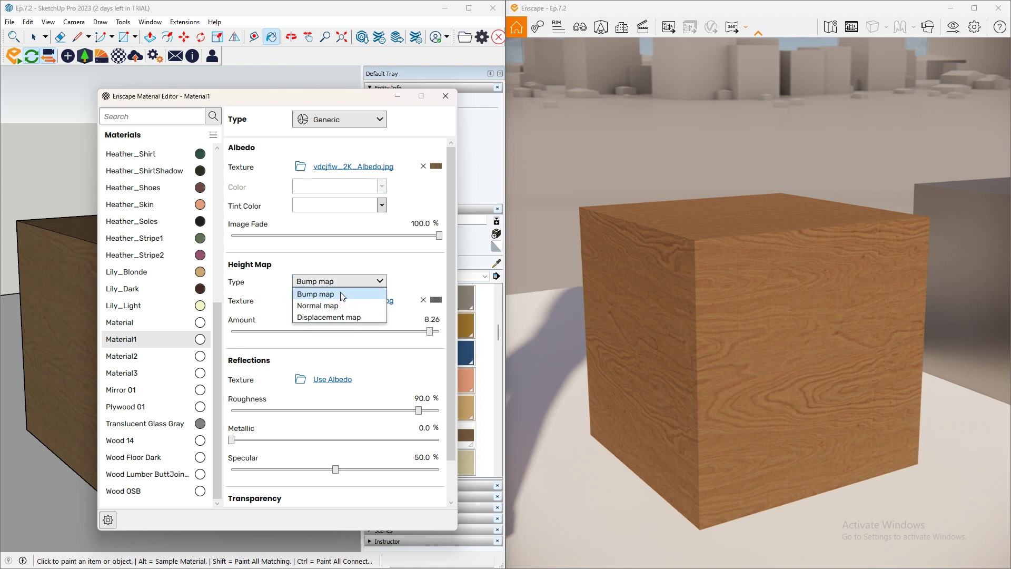
pyautogui.click(339, 294)
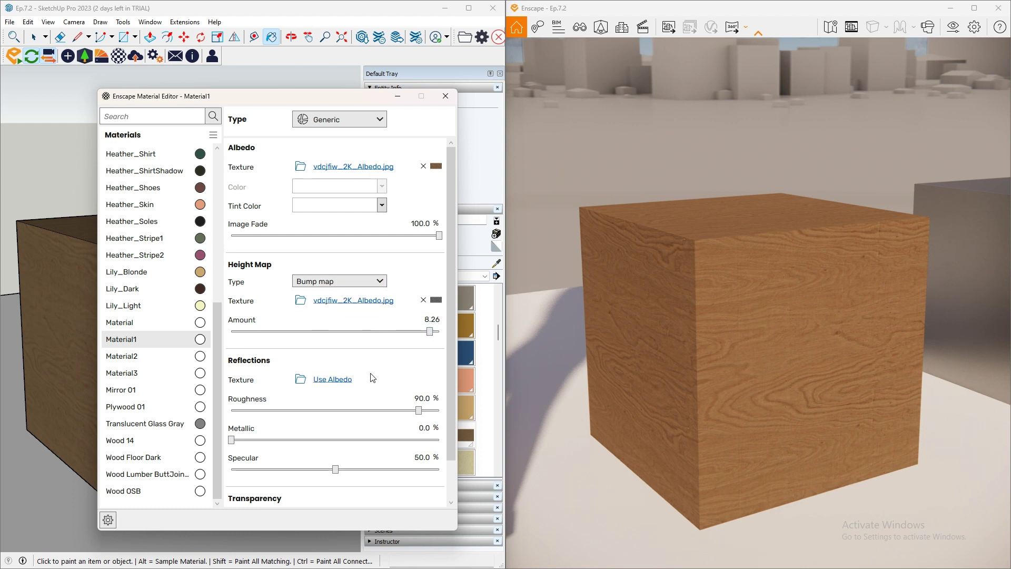
pyautogui.click(340, 380)
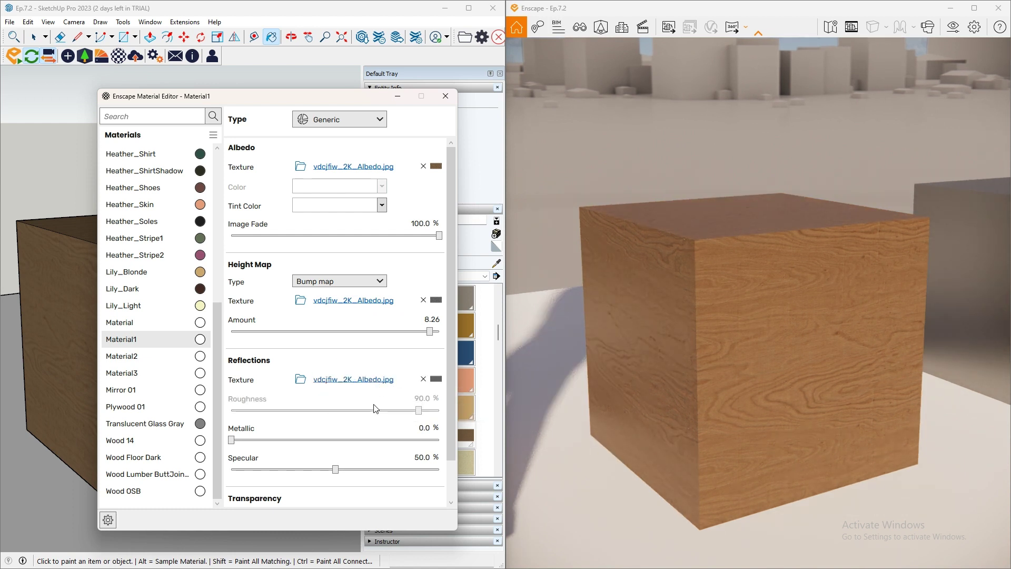
pyautogui.click(424, 379)
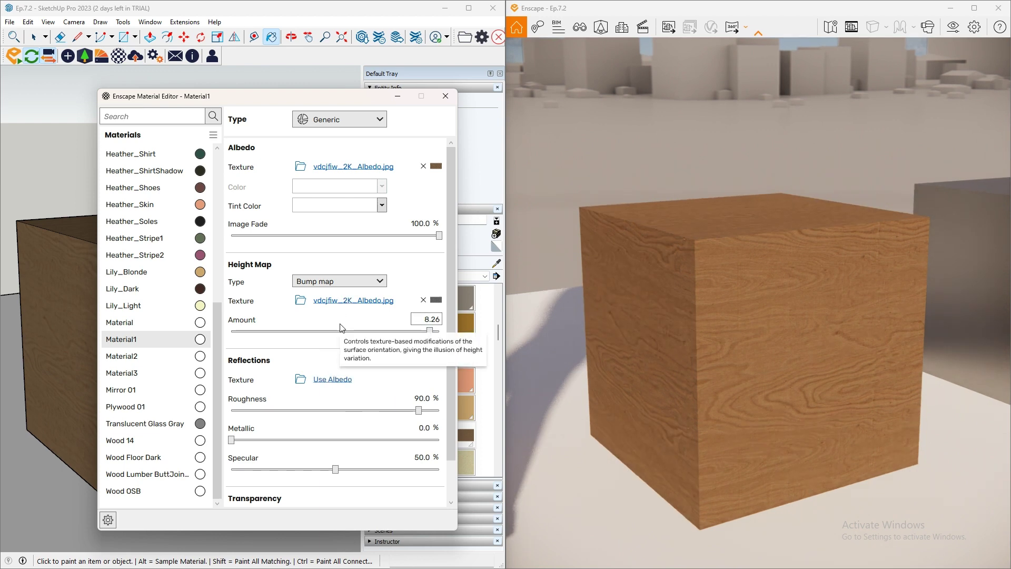
# - Examine the wood grain and bump relief on the cube's side faces in the render, both close up and from farther away
pyautogui.scroll(5, 53, 329)
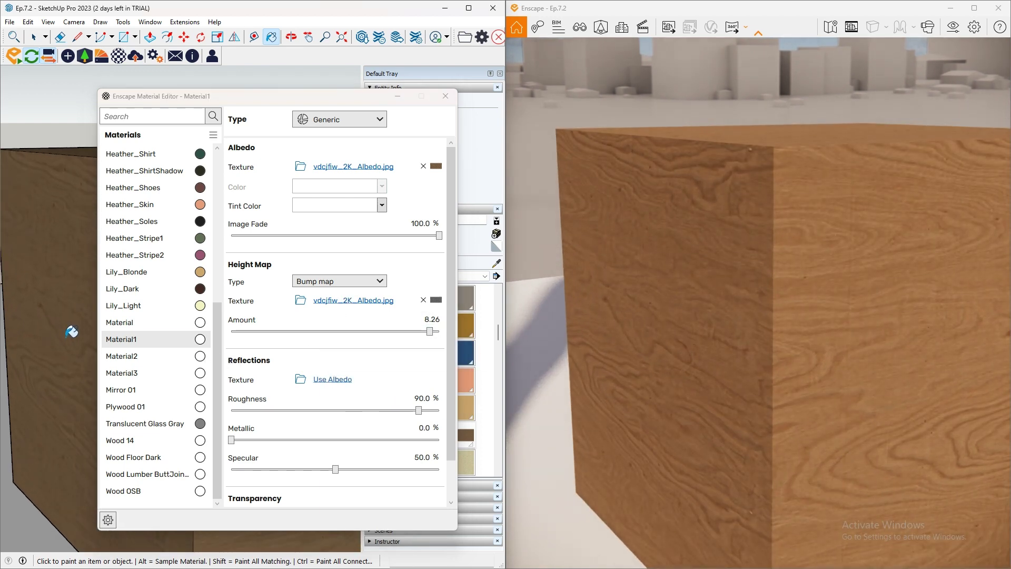
pyautogui.moveTo(79, 331)
pyautogui.mouseDown(button='middle')
pyautogui.moveTo(70, 314)
pyautogui.moveTo(17, 316)
pyautogui.moveTo(27, 318)
pyautogui.mouseUp(button='middle')
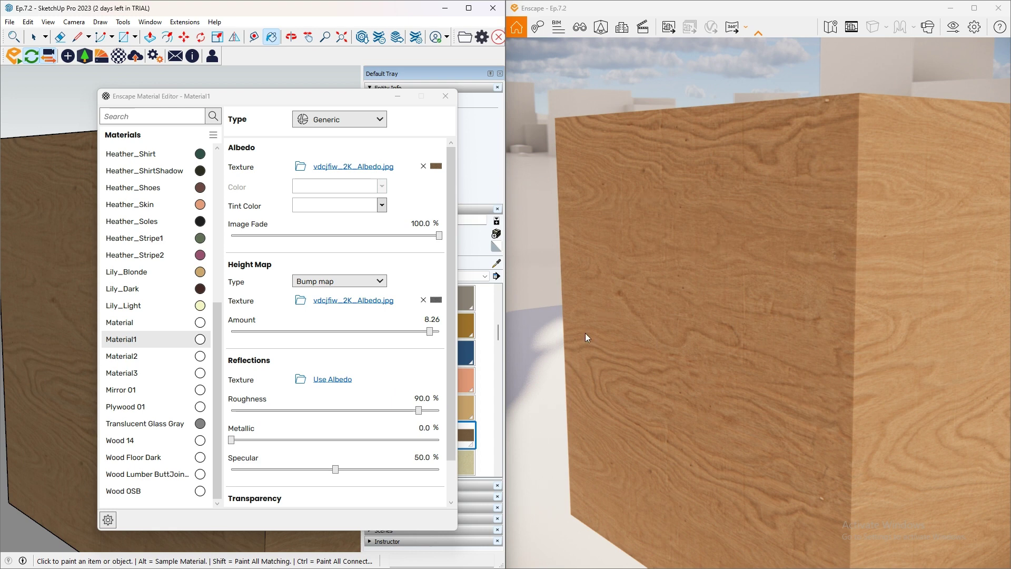
pyautogui.scroll(-5, 704, 339)
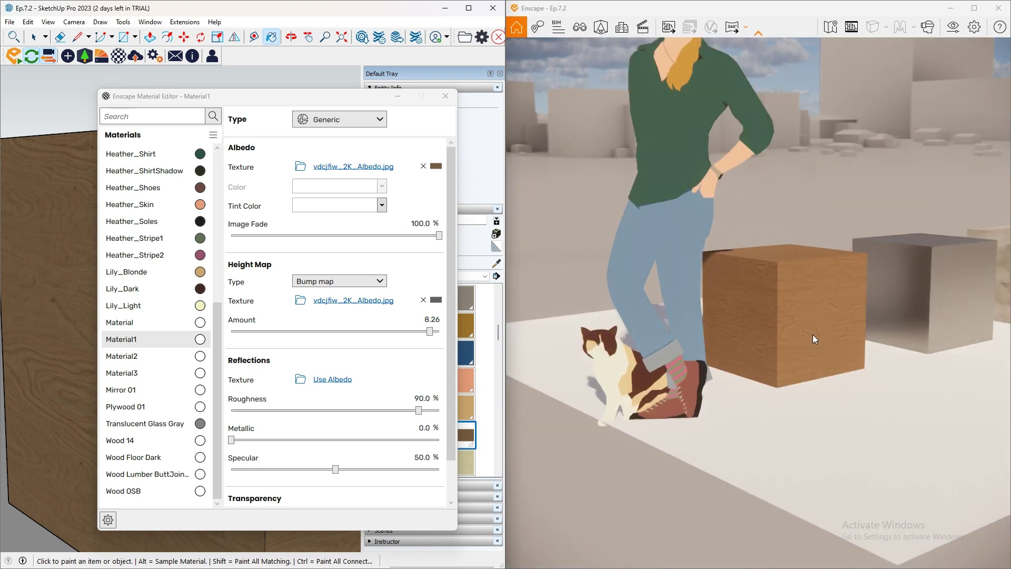
pyautogui.scroll(3, 814, 334)
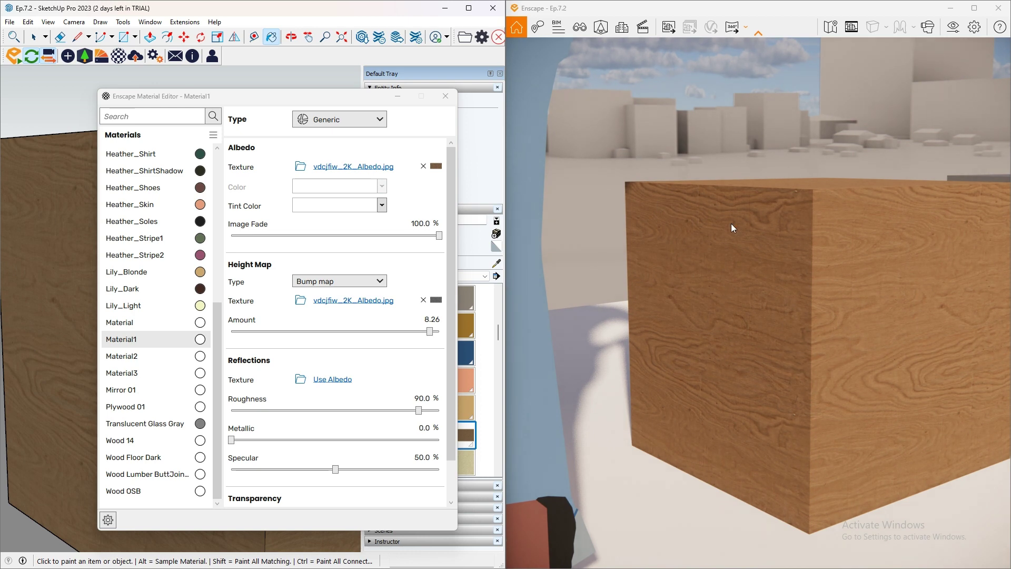
pyautogui.scroll(3, 764, 223)
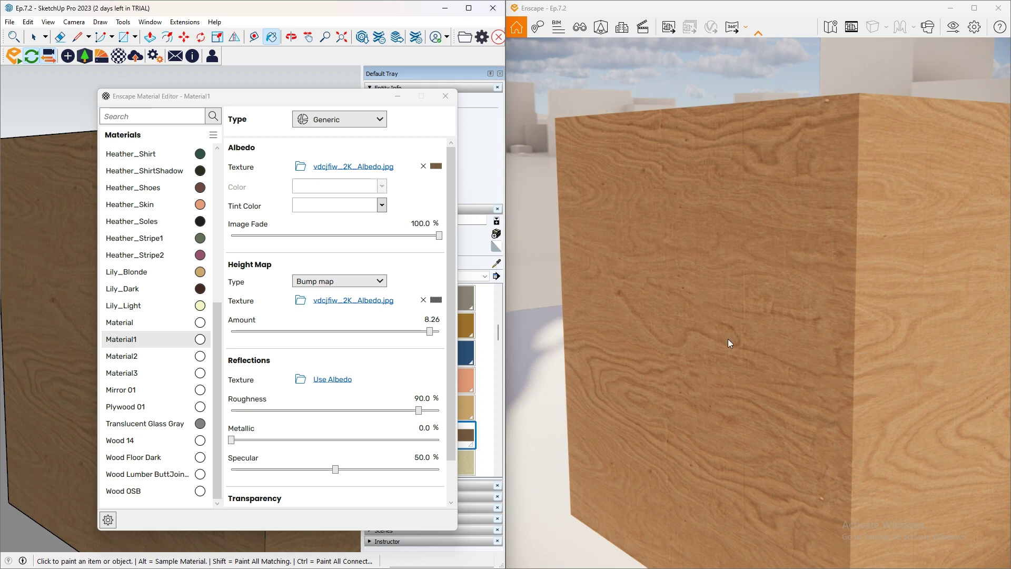
pyautogui.scroll(-3, 728, 339)
pyautogui.scroll(-5, 732, 339)
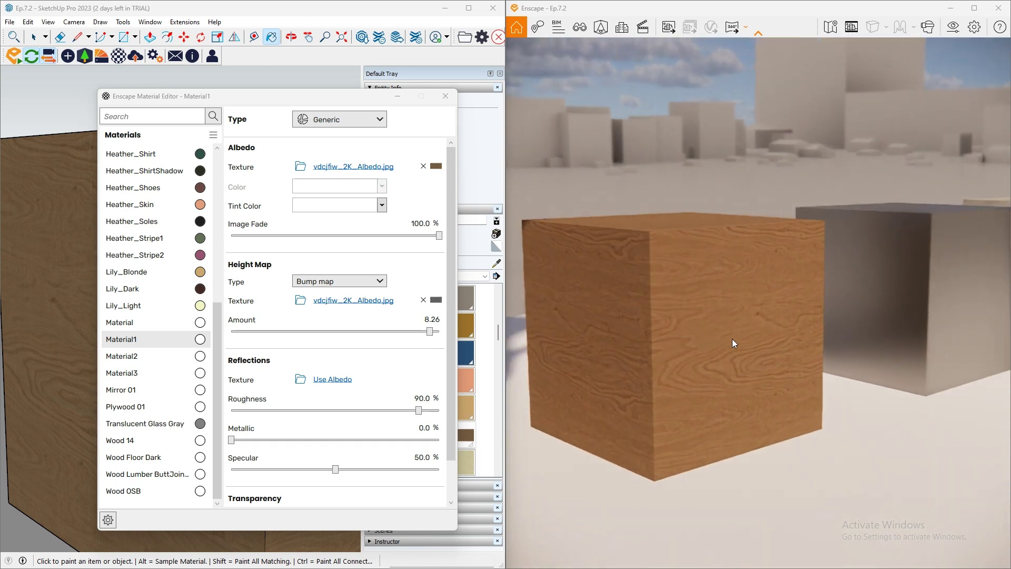
# - Examine the wooden cube's surface in the Enscape render from lower and higher viewpoints and from around its sides
pyautogui.moveTo(732, 339); pyautogui.dragTo(782, 351)
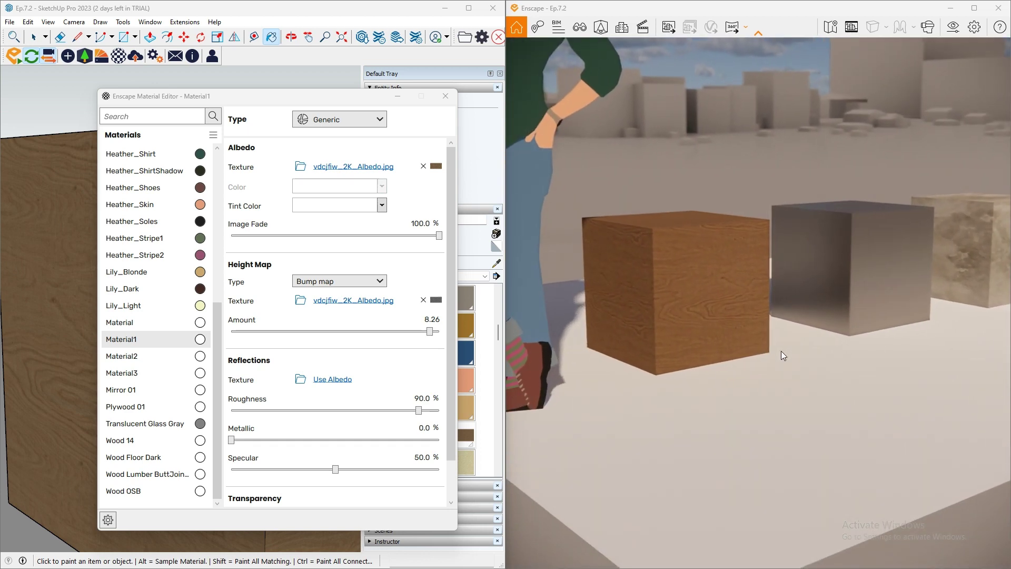
pyautogui.press('i')
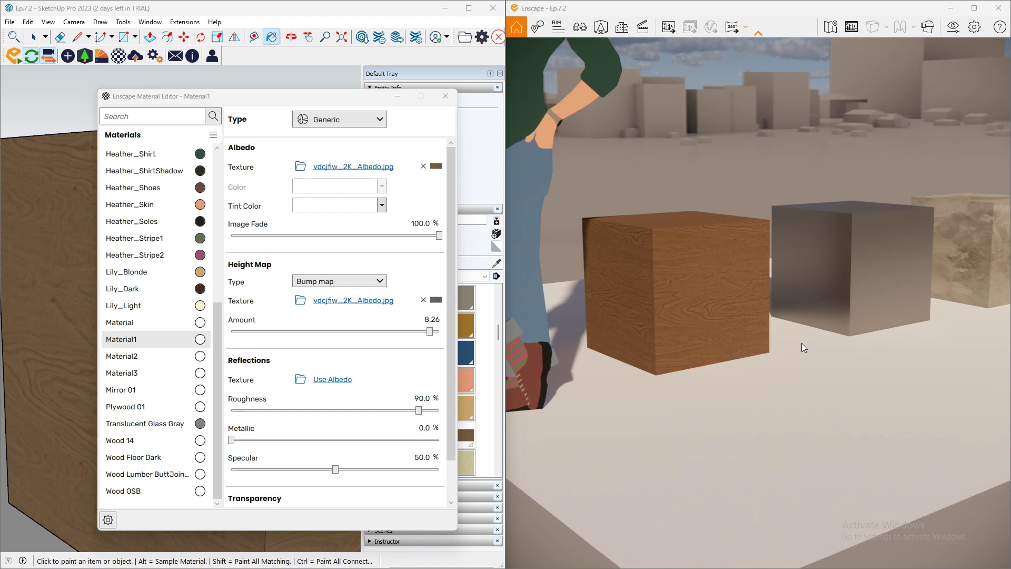
pyautogui.press('q')
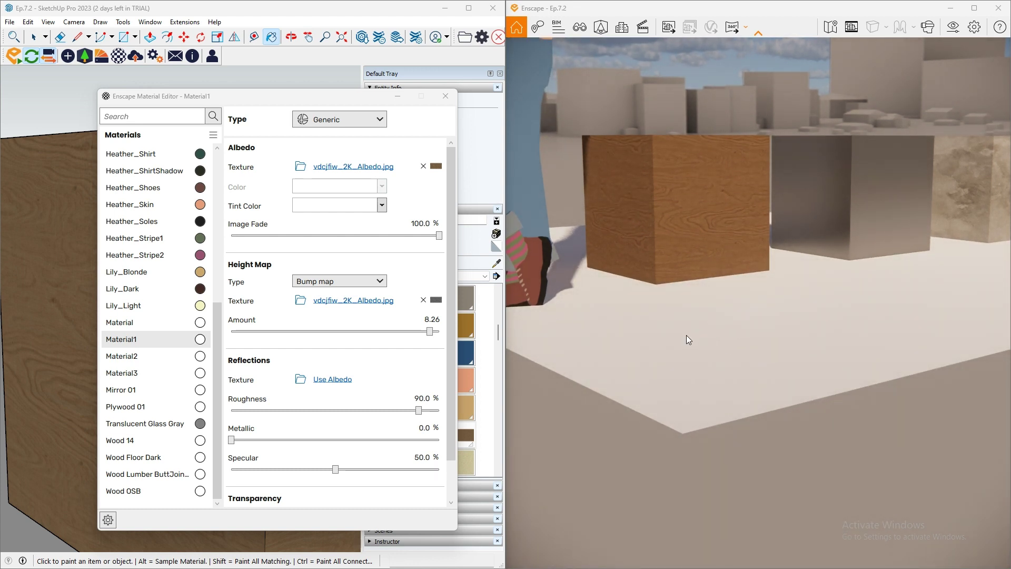
pyautogui.moveTo(687, 335); pyautogui.dragTo(702, 350)
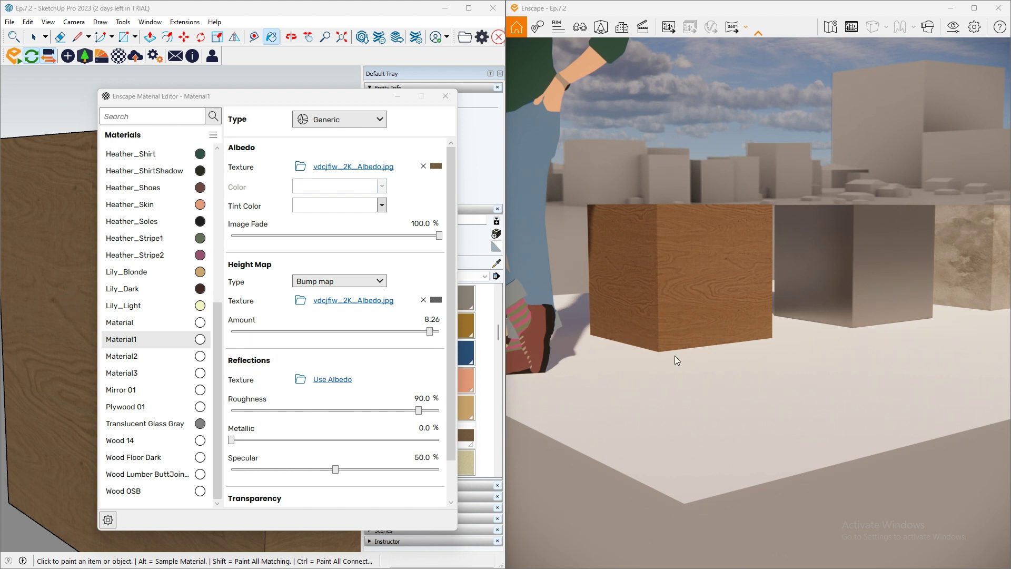
pyautogui.scroll(5, 675, 356)
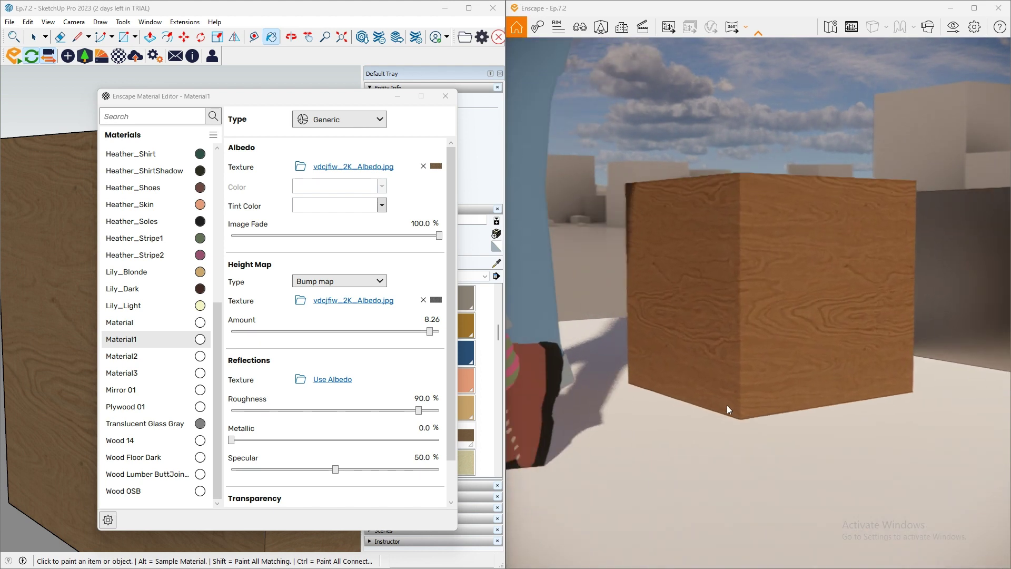
pyautogui.scroll(3, 727, 406)
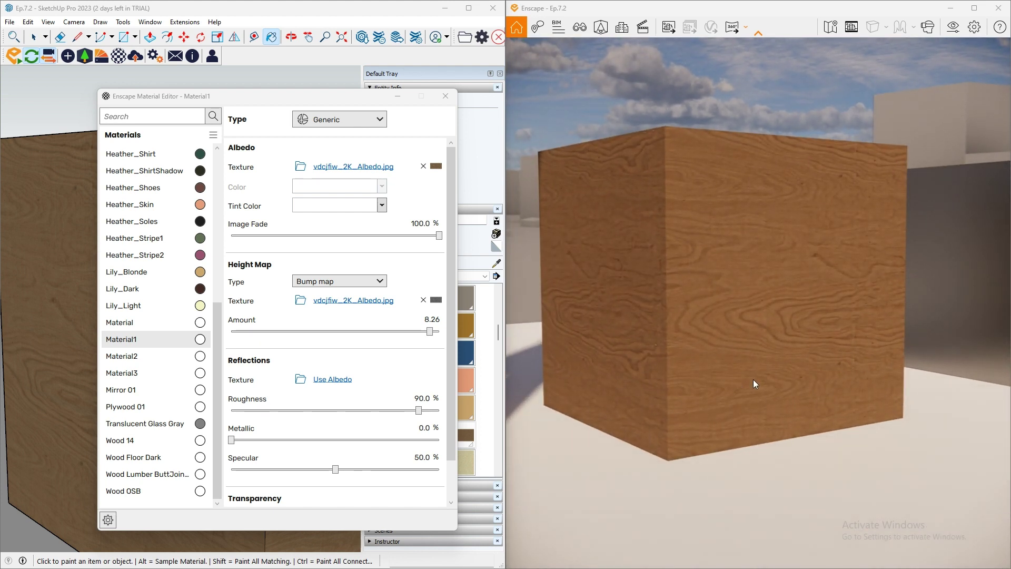
pyautogui.scroll(-5, 759, 401)
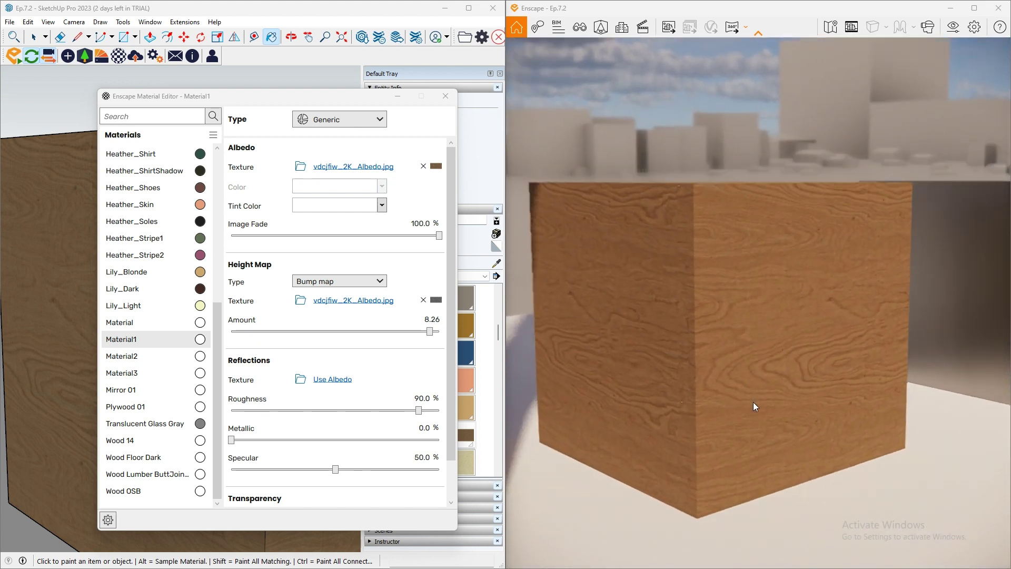
pyautogui.moveTo(755, 403); pyautogui.dragTo(769, 397)
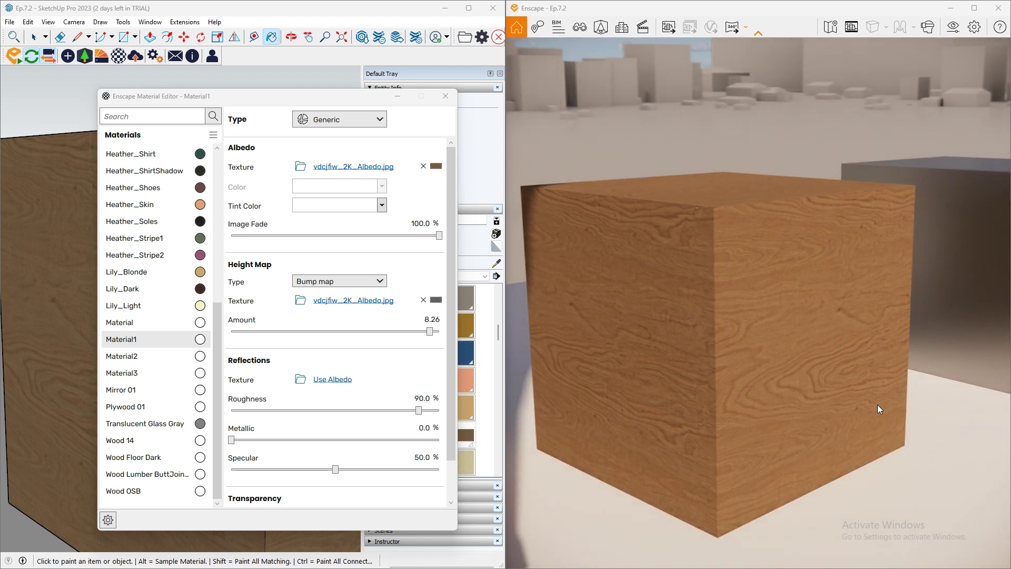
pyautogui.moveTo(870, 404); pyautogui.dragTo(869, 403, button='right')
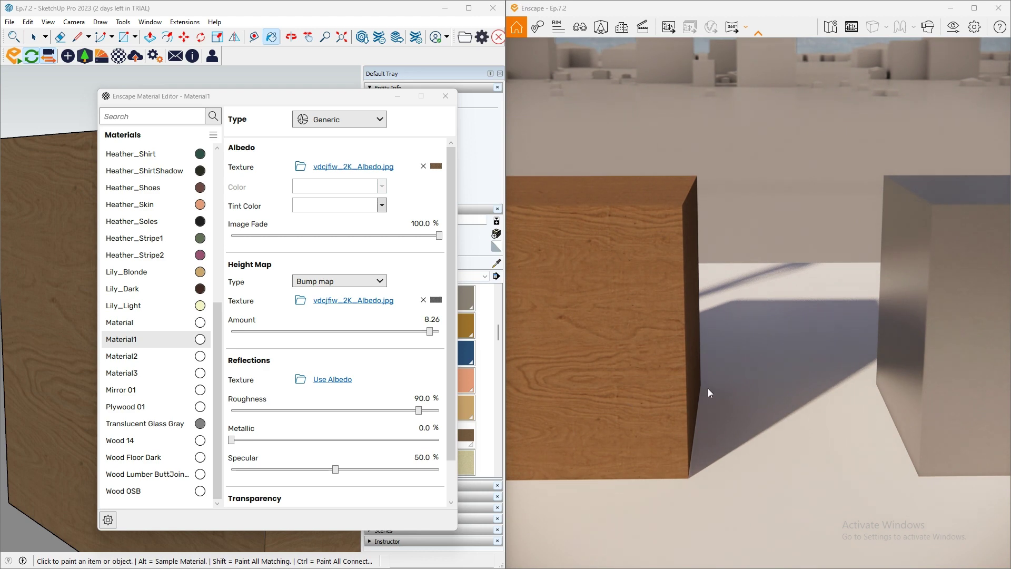
pyautogui.moveTo(708, 388); pyautogui.dragTo(708, 387, button='right')
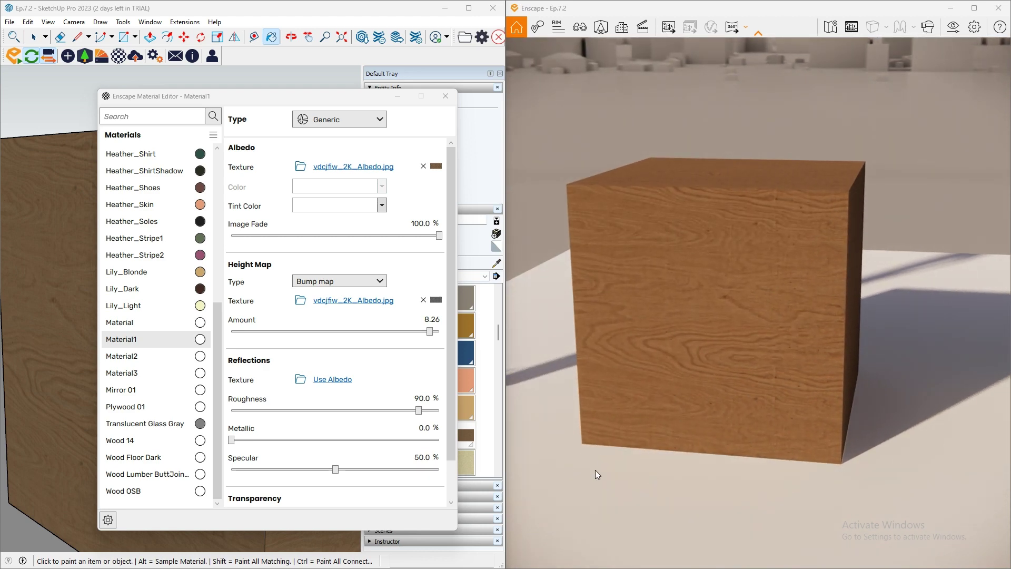
pyautogui.moveTo(899, 360); pyautogui.dragTo(900, 359)
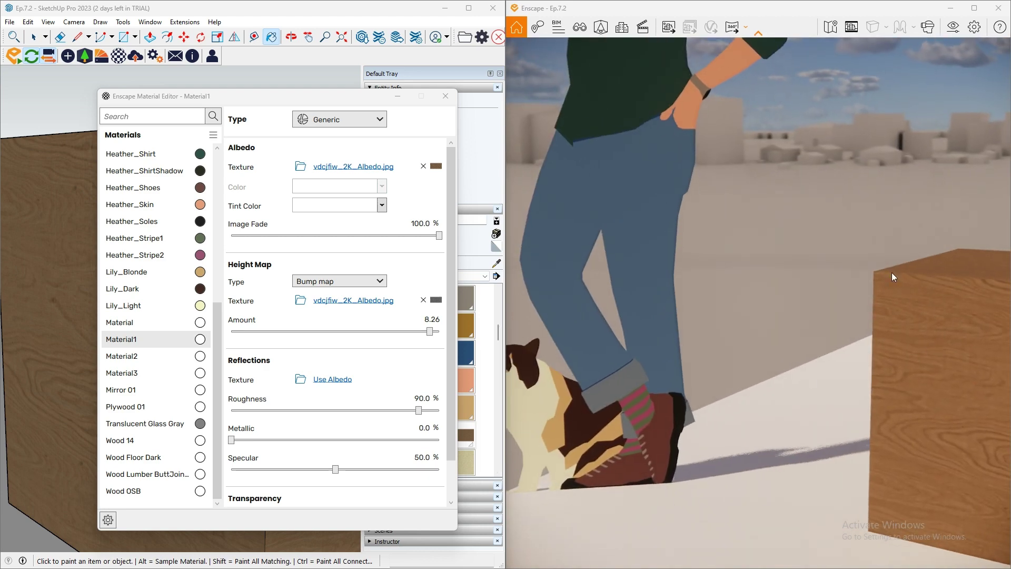
pyautogui.moveTo(788, 373); pyautogui.dragTo(788, 372)
pyautogui.moveTo(678, 398); pyautogui.dragTo(659, 384)
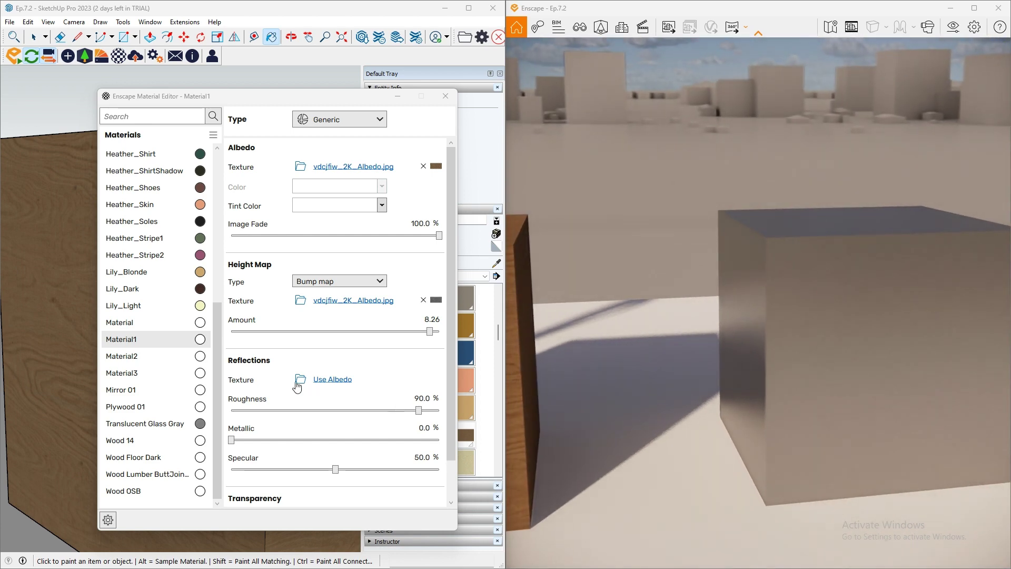
# - Frame the metal cube close up in the synchronized views and place the Enscape Material Editor over the SketchUp window
pyautogui.moveTo(356, 102); pyautogui.dragTo(778, 112)
pyautogui.scroll(-5, 253, 324)
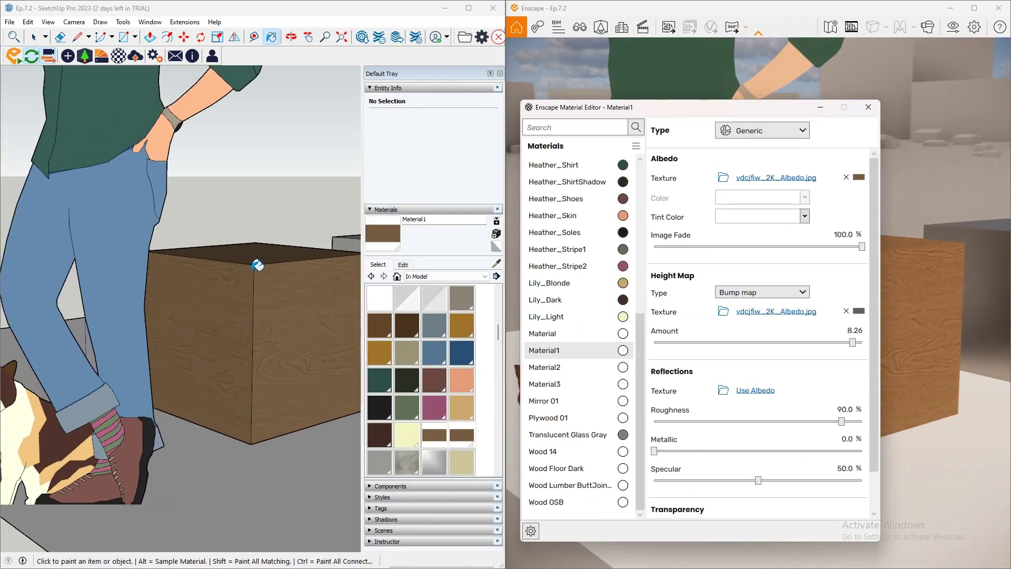
pyautogui.click(286, 236)
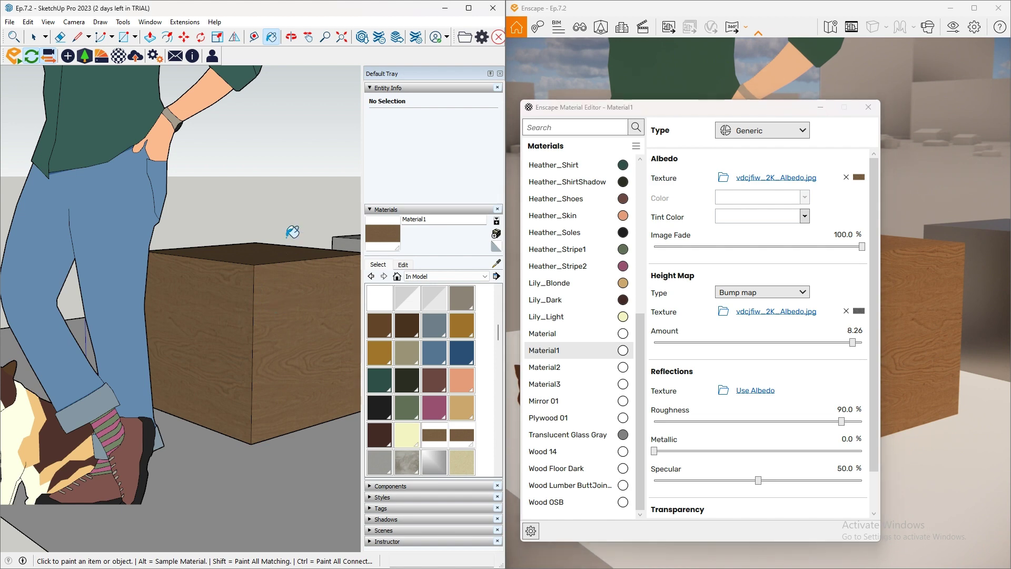
pyautogui.press('h')
pyautogui.moveTo(295, 246)
pyautogui.mouseDown()
pyautogui.moveTo(245, 325)
pyautogui.moveTo(231, 289)
pyautogui.mouseUp()
pyautogui.scroll(4, 230, 289)
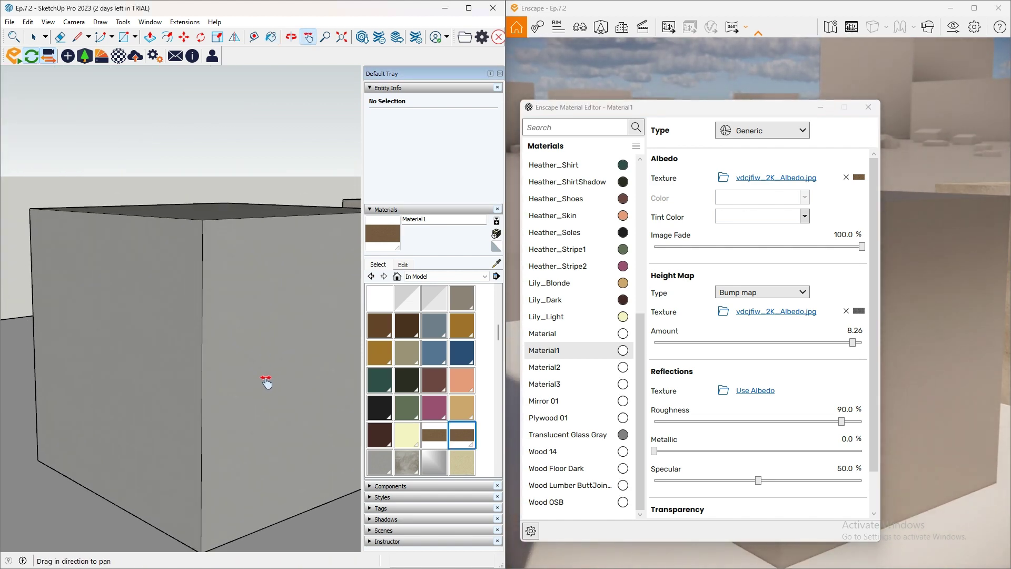
pyautogui.scroll(2, 252, 366)
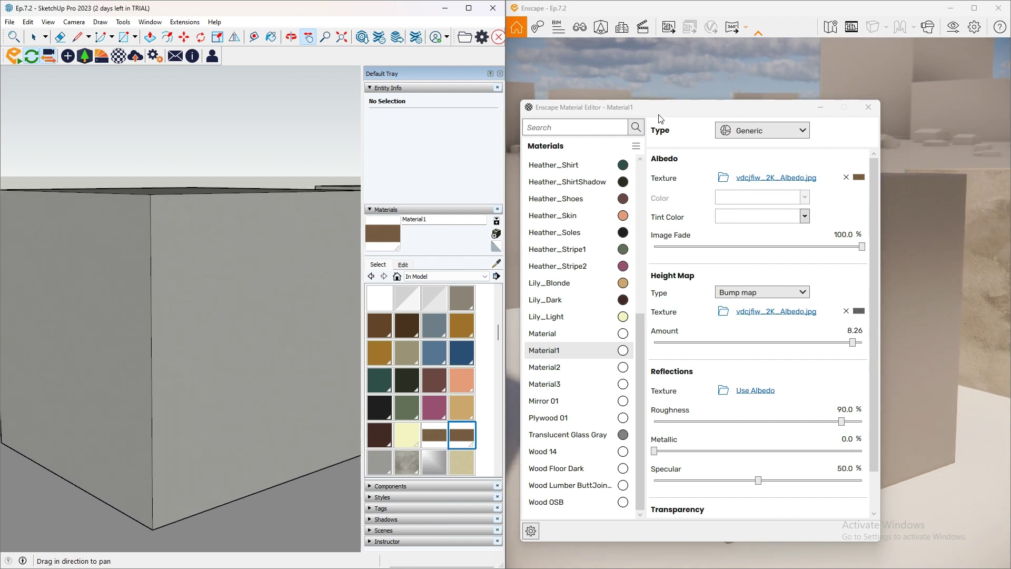
pyautogui.moveTo(661, 115)
pyautogui.mouseDown()
pyautogui.moveTo(245, 174)
pyautogui.moveTo(160, 96)
pyautogui.mouseUp()
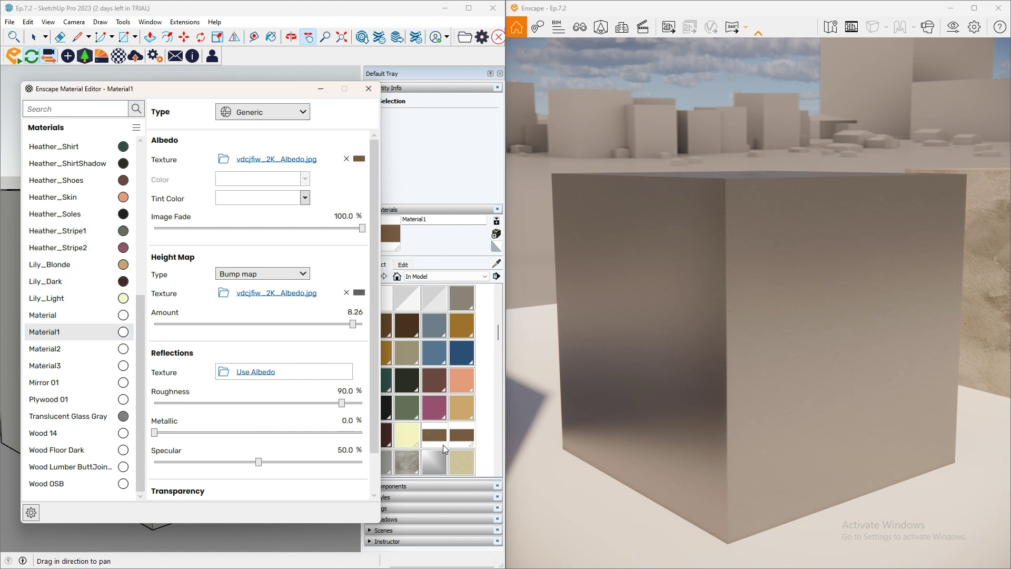
# - Select Material2 and examine the metal cube's side and top faces in the render, close up and from different angles
pyautogui.click(387, 465)
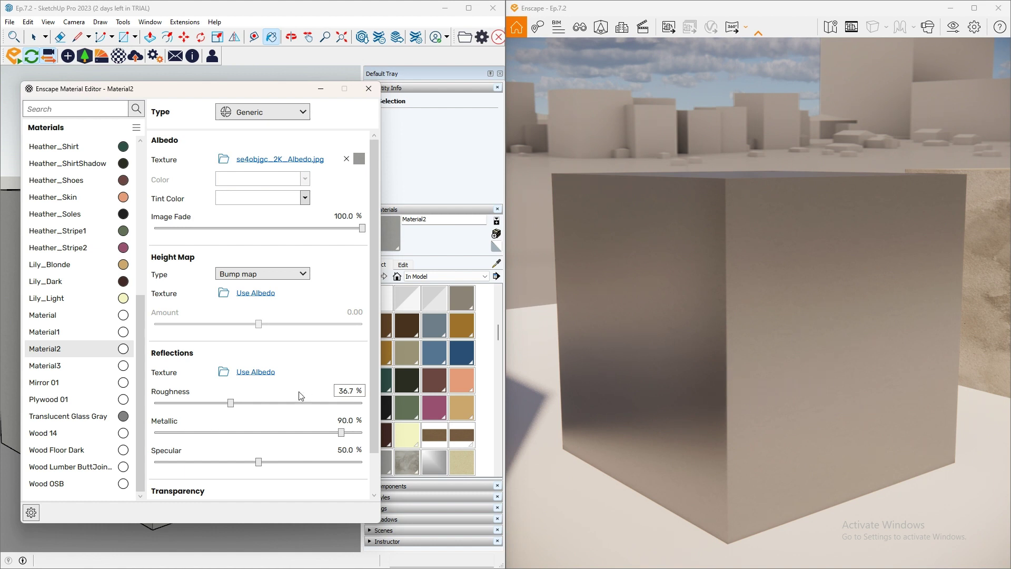
pyautogui.scroll(3, 795, 365)
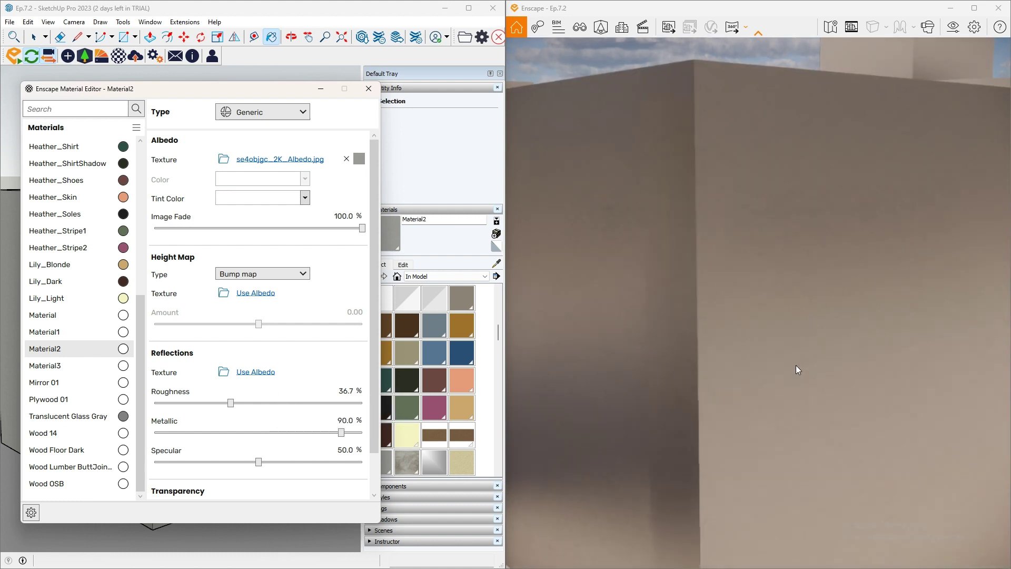
pyautogui.scroll(2, 790, 368)
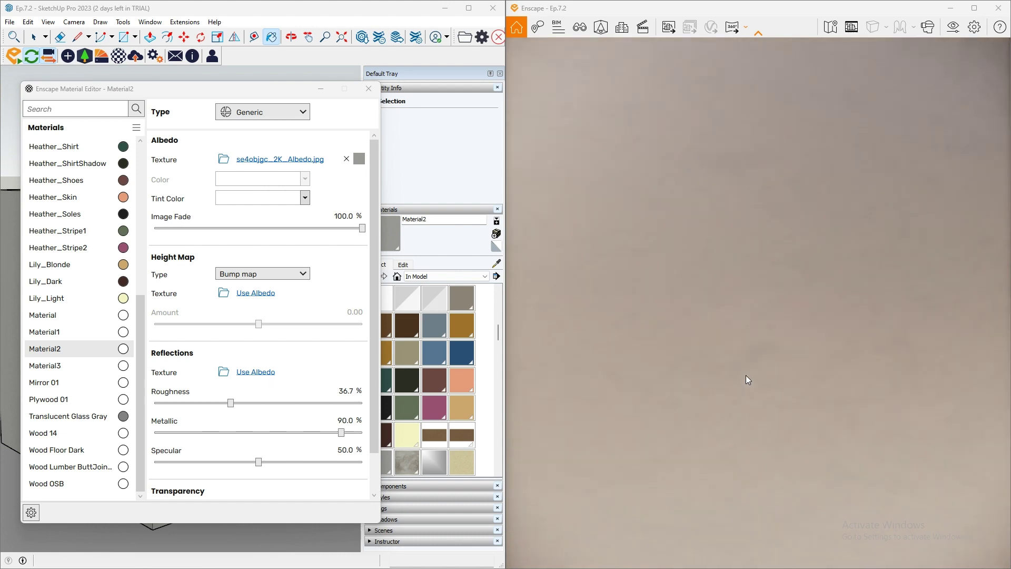
pyautogui.scroll(-5, 736, 340)
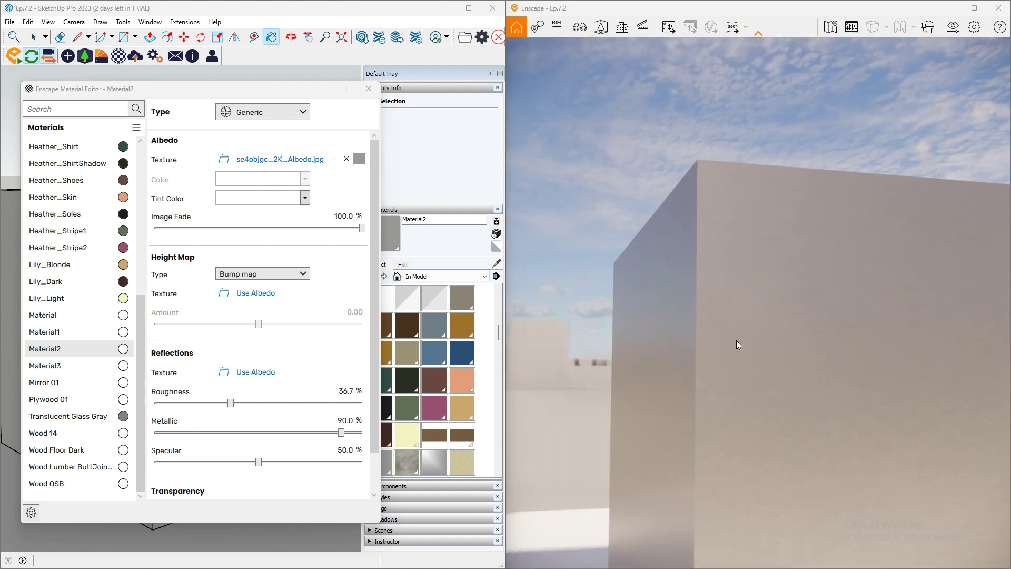
pyautogui.moveTo(736, 340); pyautogui.dragTo(744, 330)
pyautogui.moveTo(744, 331); pyautogui.dragTo(736, 373, button='right')
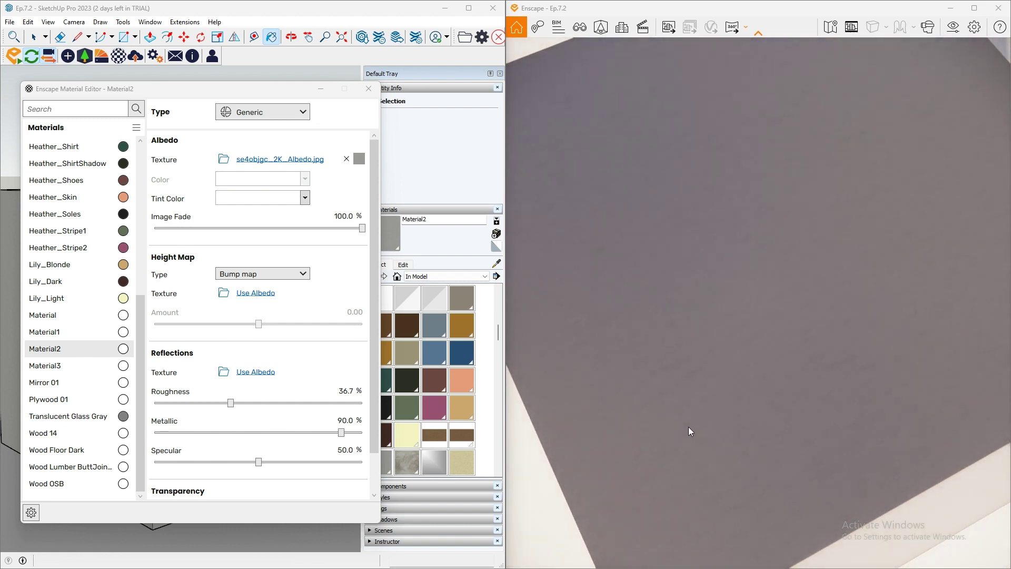
pyautogui.moveTo(885, 489); pyautogui.dragTo(805, 428, button='right')
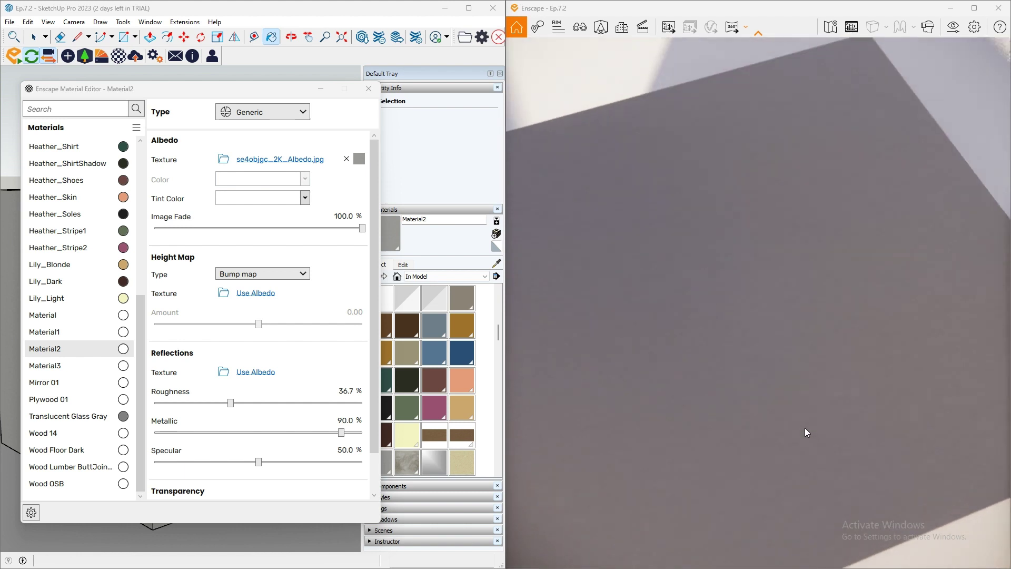
pyautogui.moveTo(801, 463); pyautogui.dragTo(769, 427, button='right')
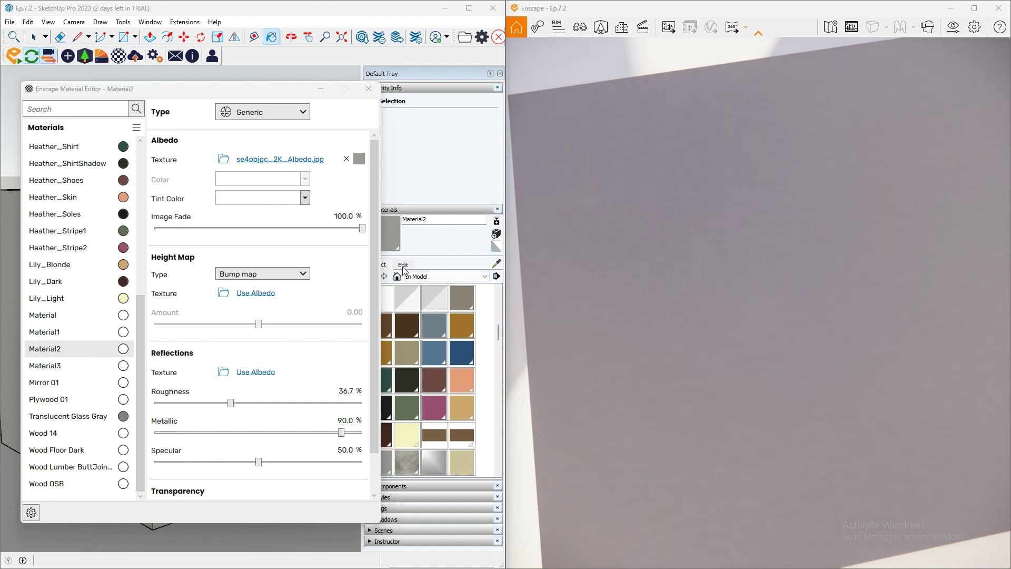
# - Open Material2's texture settings in SketchUp and review its height map and reflection settings against the rendered metal cube
pyautogui.click(404, 265)
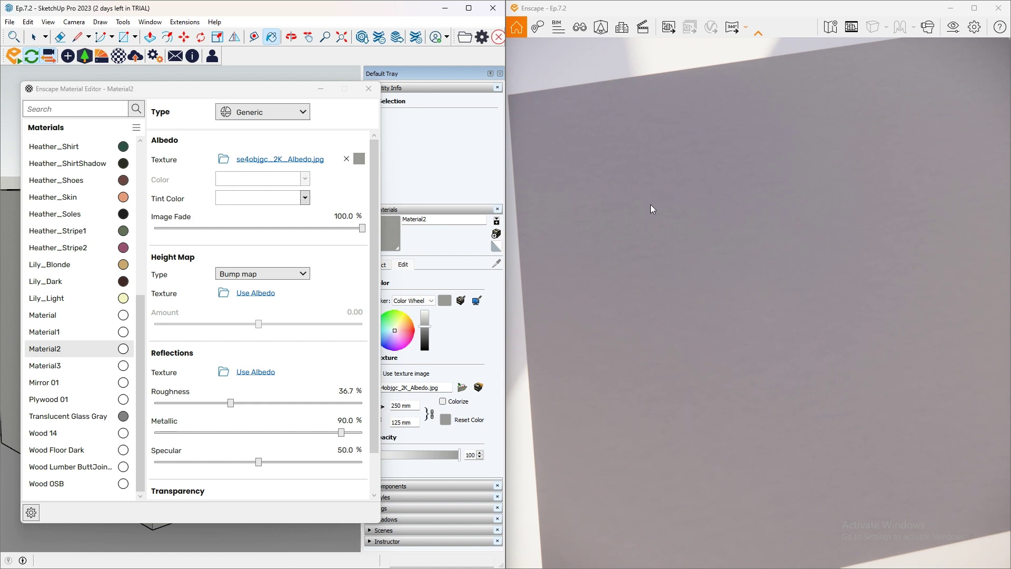
pyautogui.moveTo(739, 411)
pyautogui.mouseDown(button='right')
pyautogui.moveTo(659, 333)
pyautogui.moveTo(681, 370)
pyautogui.moveTo(731, 383)
pyautogui.mouseUp(button='right')
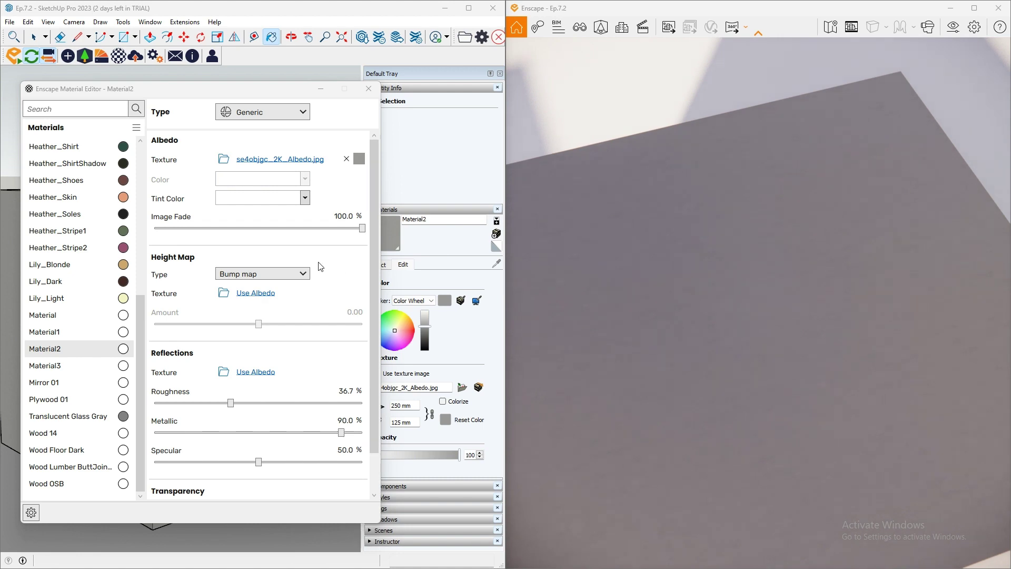
pyautogui.scroll(-5, 696, 334)
pyautogui.moveTo(677, 374); pyautogui.dragTo(724, 424, button='right')
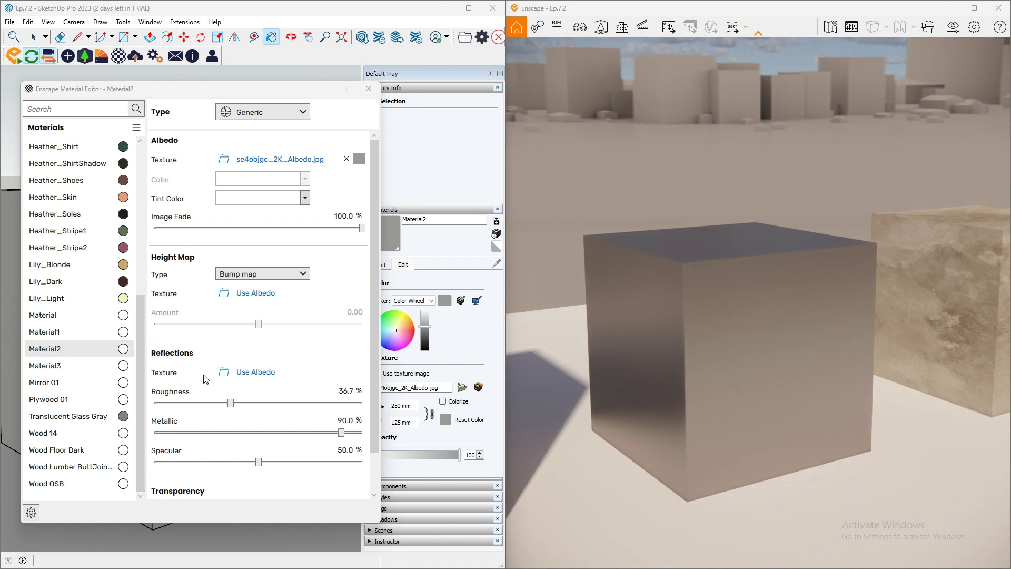
pyautogui.scroll(-1, 206, 379)
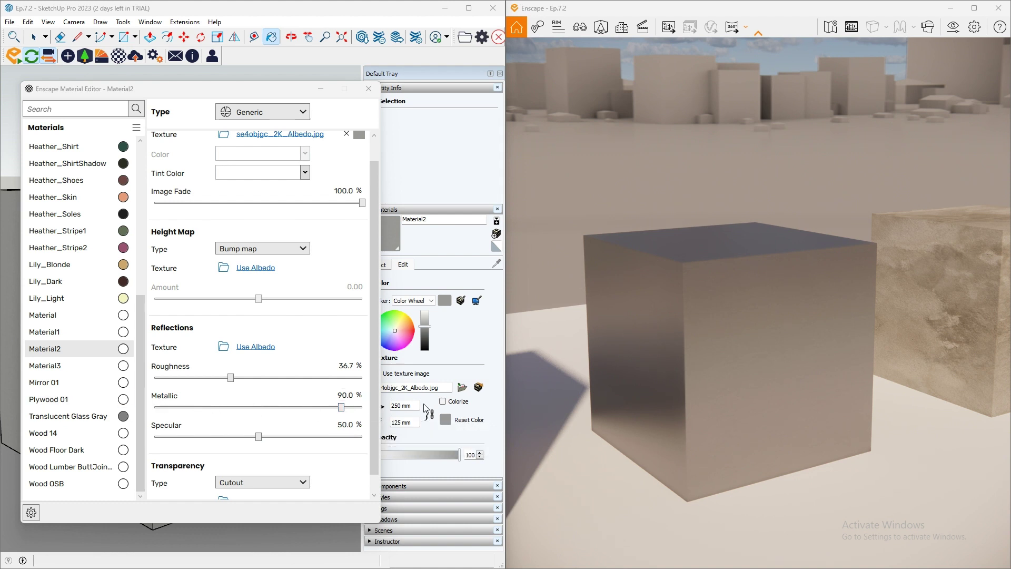
pyautogui.moveTo(711, 365); pyautogui.dragTo(747, 365, button='right')
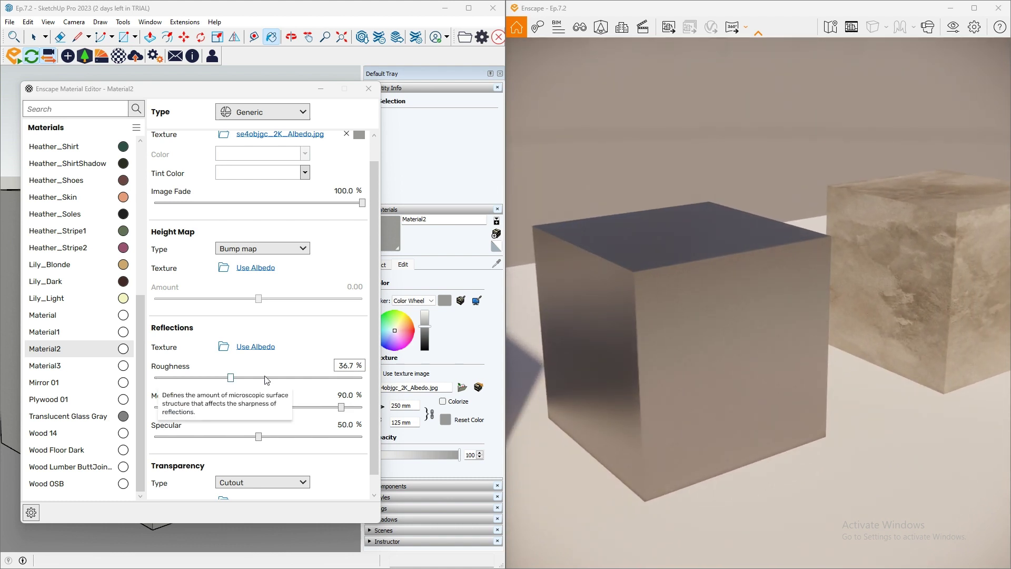
# - Try Material2's roughness at 86.8% and return it to 36.7%
pyautogui.moveTo(231, 379); pyautogui.dragTo(334, 388)
pyautogui.click(345, 366)
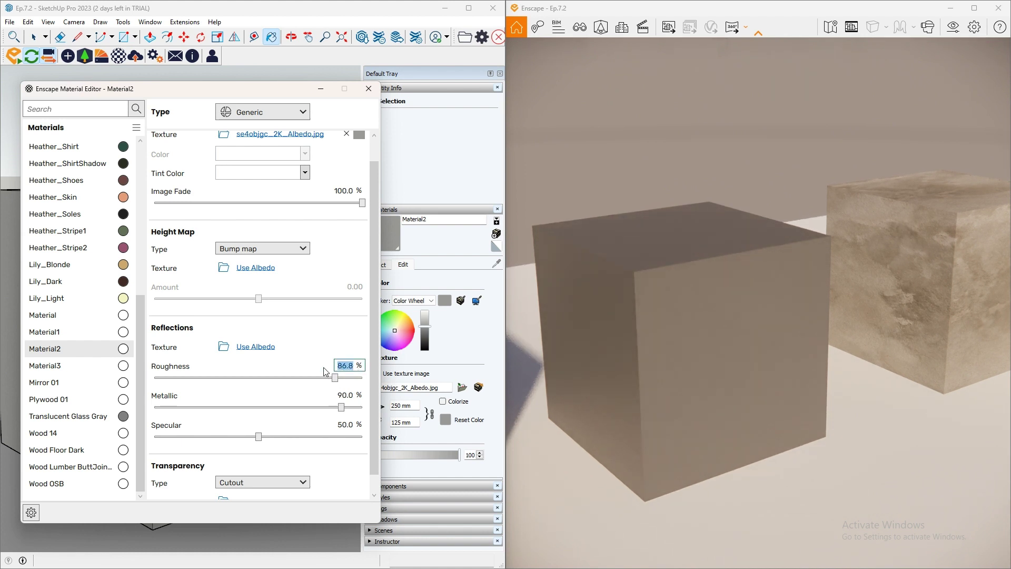
pyautogui.write('36')
pyautogui.press('Return')
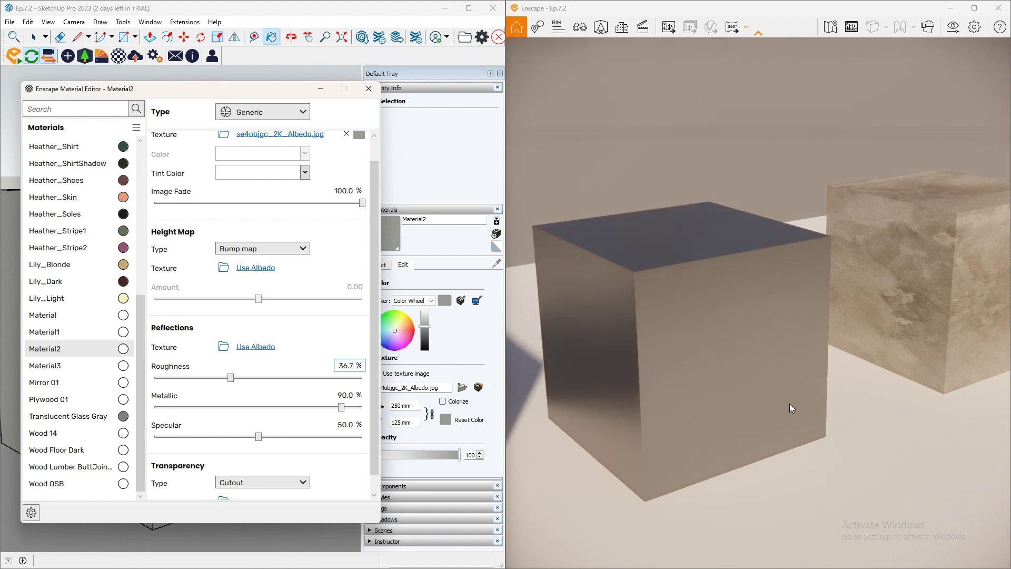
# - Examine the reflections on the metal cube in the render from low, side and raised viewpoints
pyautogui.moveTo(790, 404); pyautogui.dragTo(789, 403, button='right')
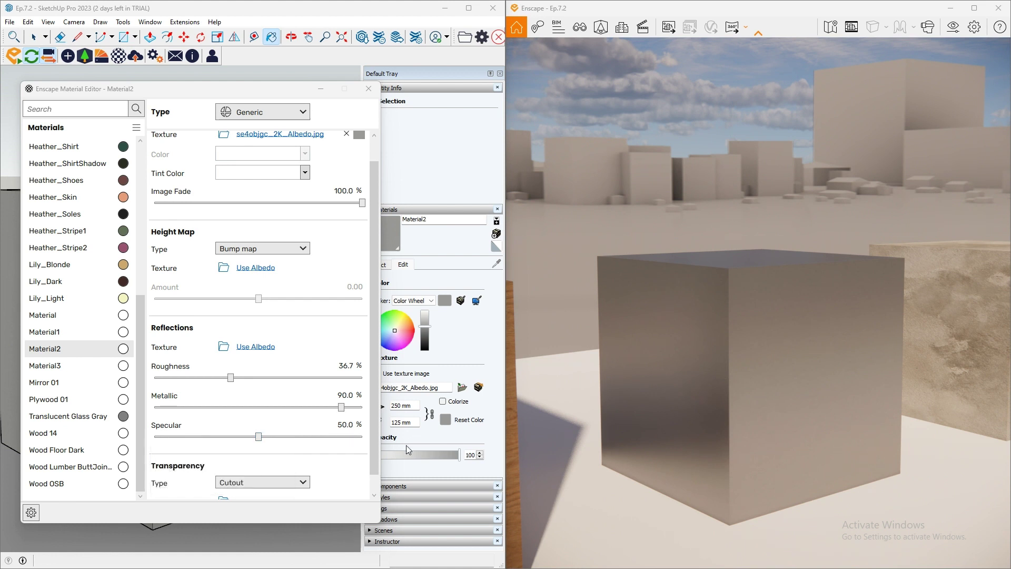
pyautogui.moveTo(694, 391); pyautogui.dragTo(694, 391)
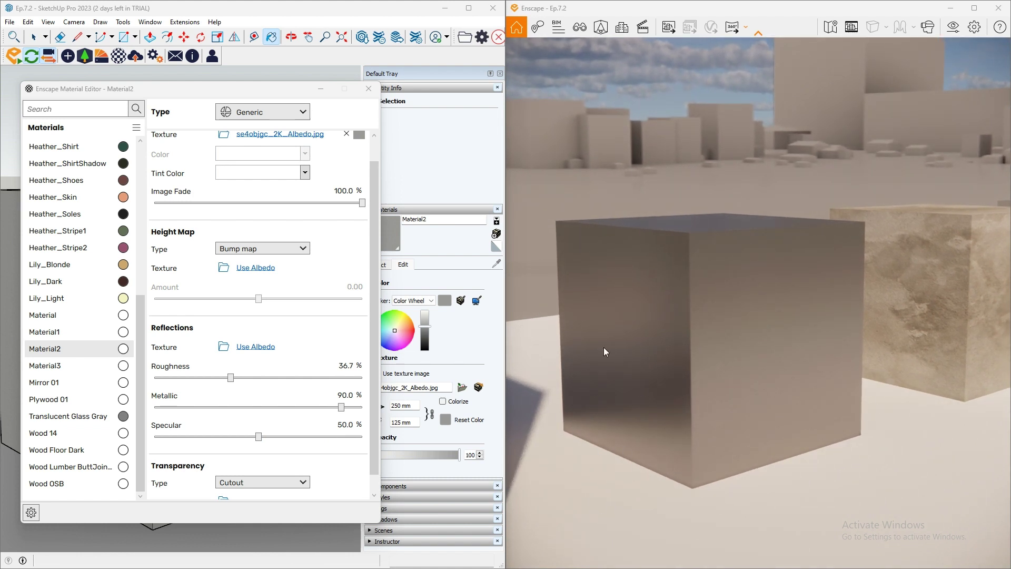
pyautogui.moveTo(622, 399); pyautogui.dragTo(624, 400, button='right')
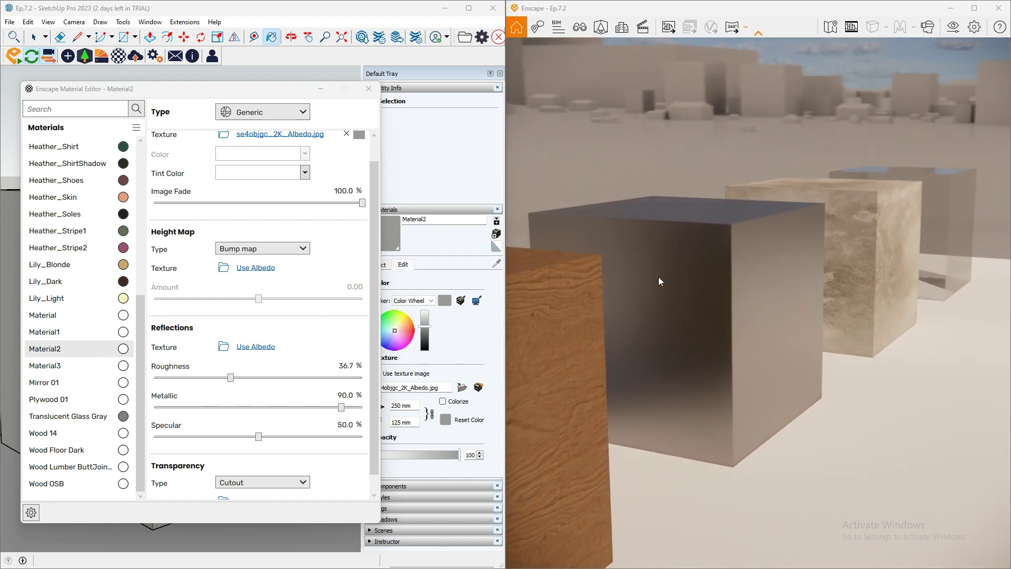
pyautogui.moveTo(807, 357); pyautogui.dragTo(740, 359, button='right')
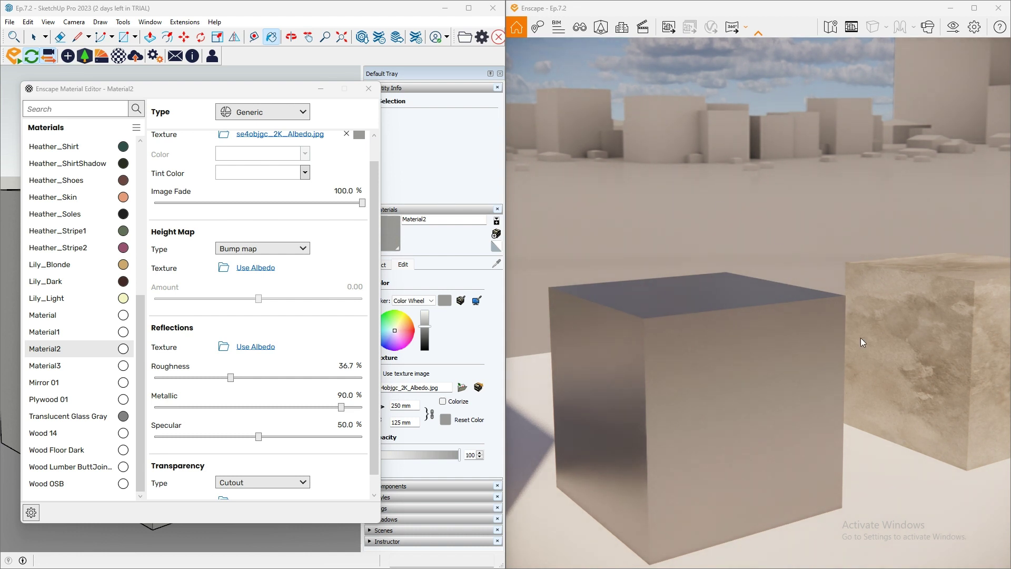
# - Move over to the mottled beige cube beside the metal one and view its surface close up in the render
pyautogui.press('d')
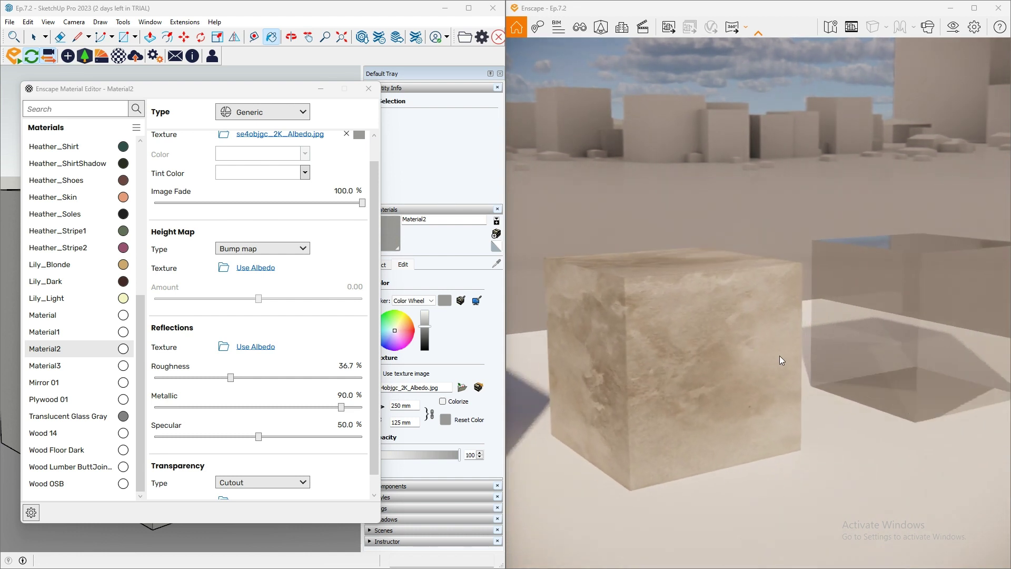
pyautogui.press('a')
pyautogui.scroll(1, 761, 361)
pyautogui.moveTo(762, 368); pyautogui.dragTo(809, 381, button='right')
pyautogui.scroll(3, 809, 381)
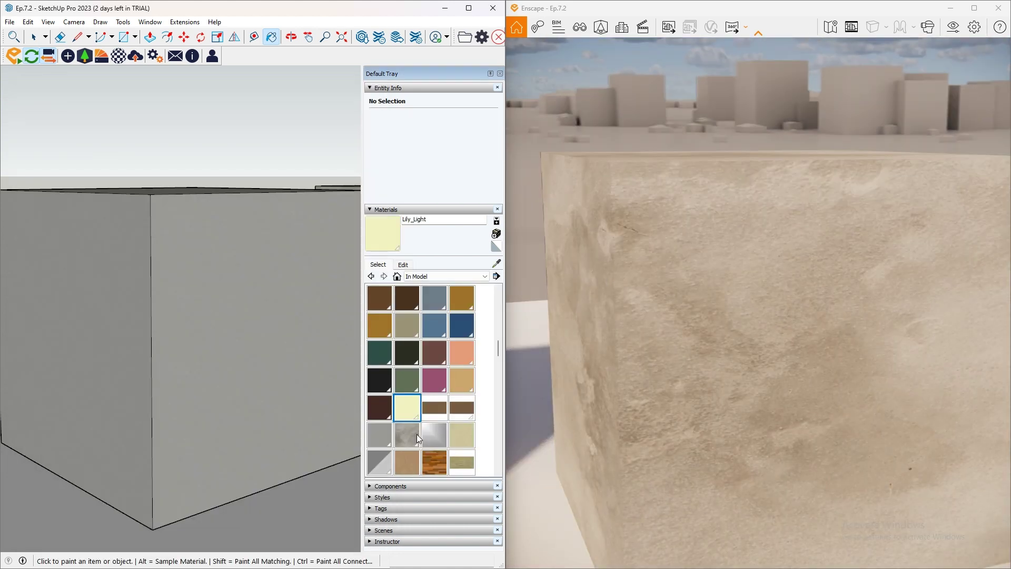
# - Select Material3 among the model's materials and open its settings in the Enscape Material Editor
pyautogui.click(409, 439)
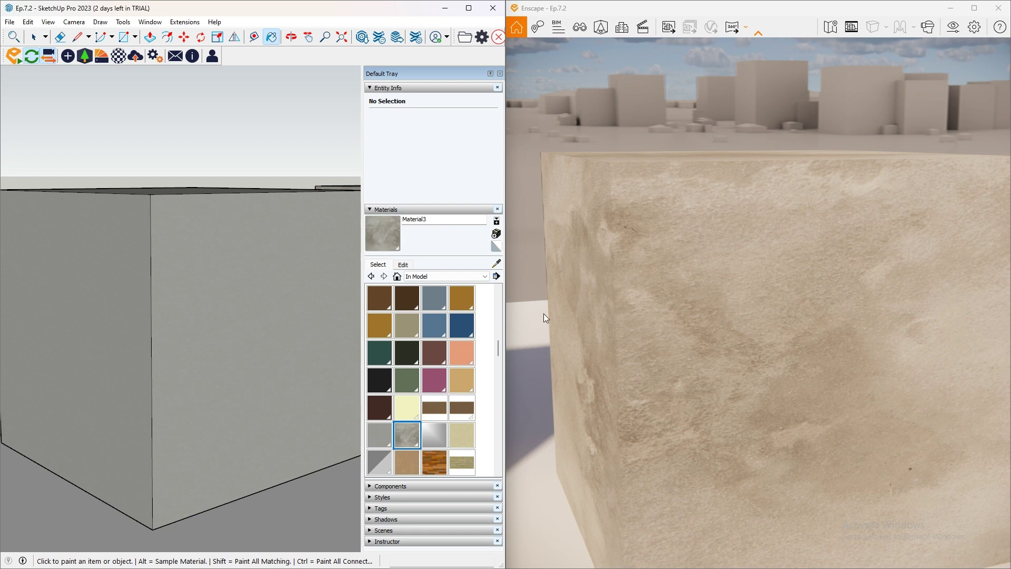
pyautogui.click(119, 55)
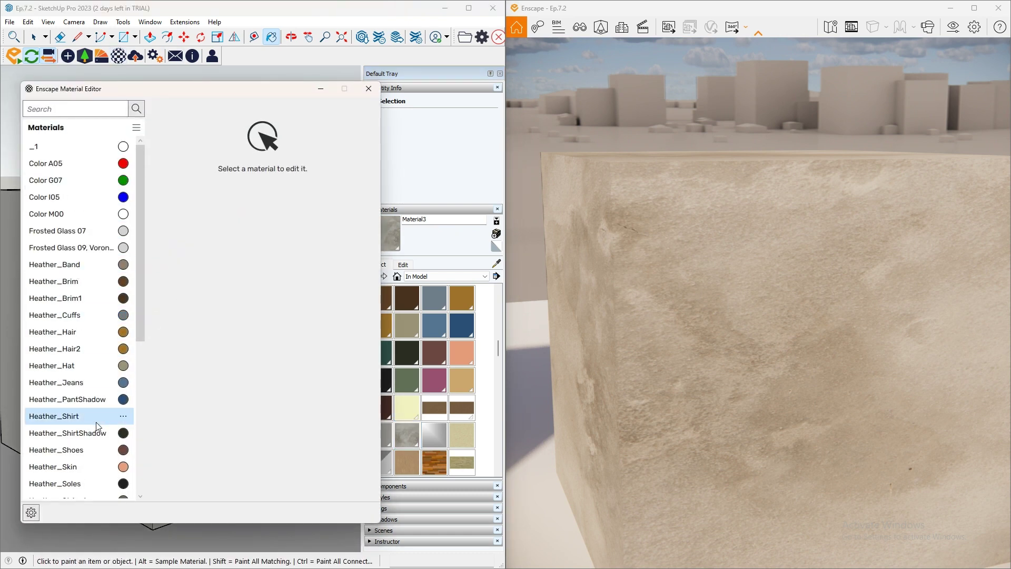
pyautogui.scroll(-4, 78, 362)
pyautogui.click(74, 431)
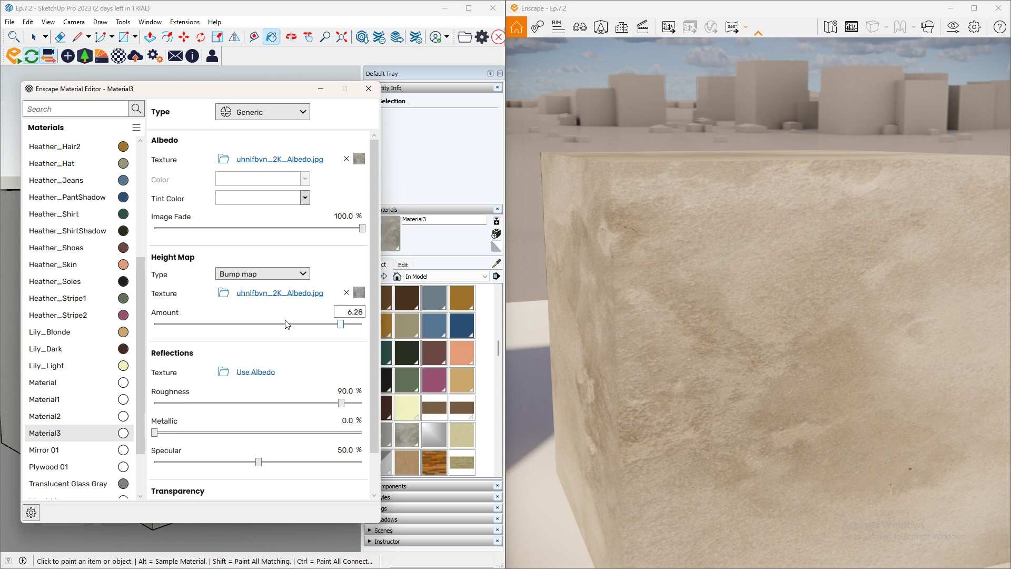
# - Examine the bump relief on the beige cube's side faces, top face and upper edges in the render, near and far
pyautogui.moveTo(624, 349); pyautogui.dragTo(625, 349)
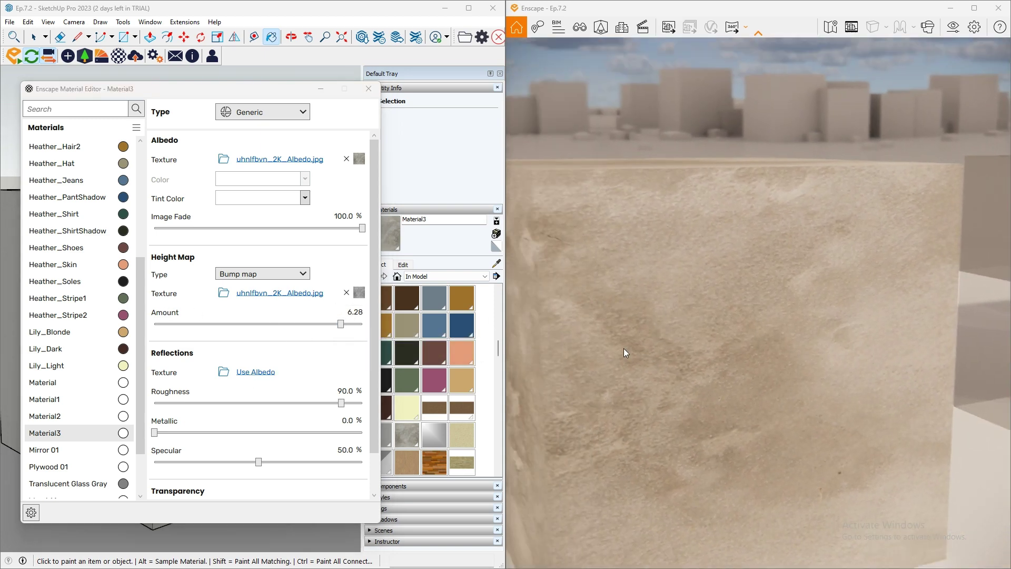
pyautogui.scroll(-5, 623, 349)
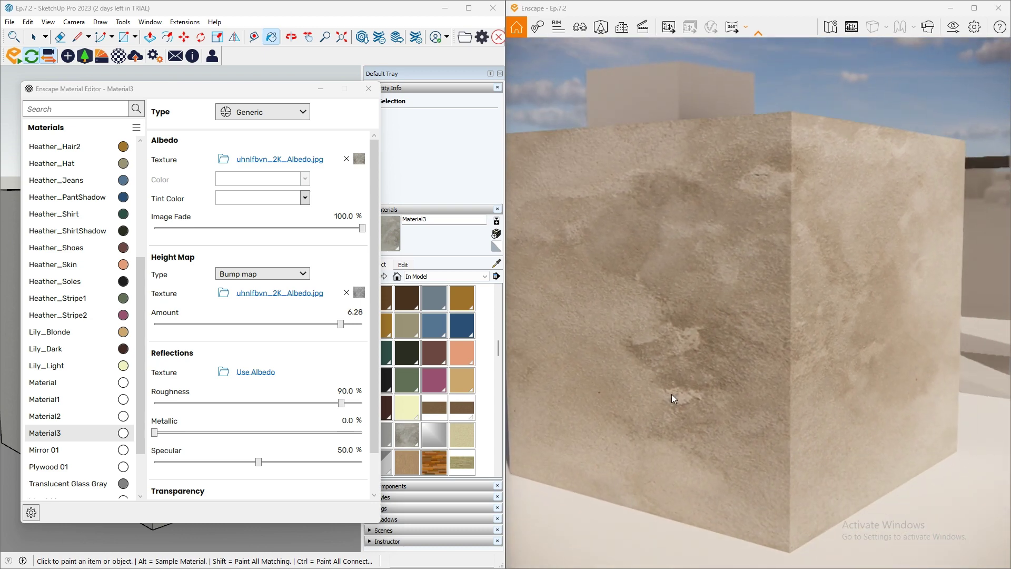
pyautogui.scroll(5, 719, 371)
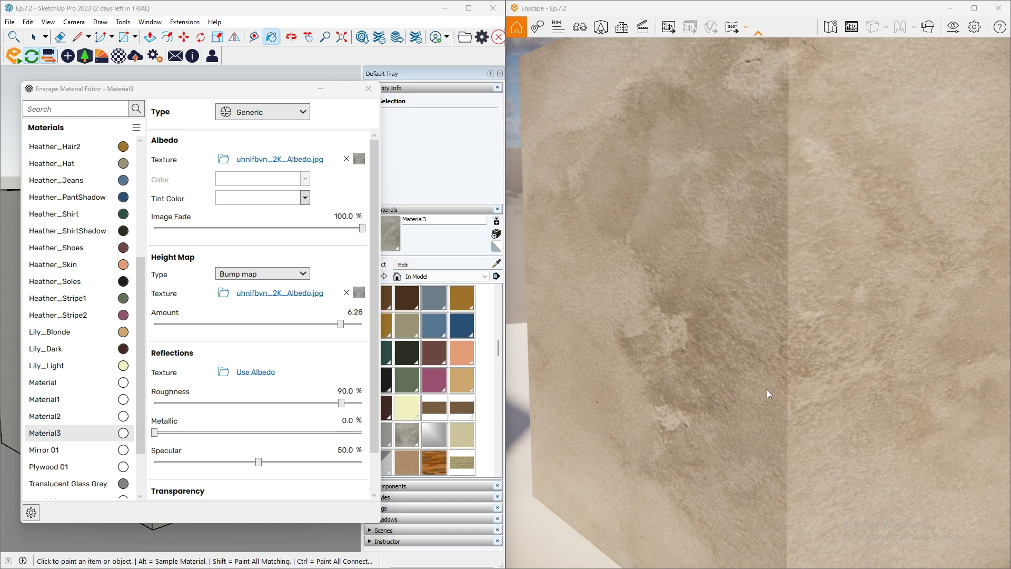
pyautogui.moveTo(767, 390); pyautogui.dragTo(707, 290, button='right')
pyautogui.scroll(3, 696, 309)
pyautogui.scroll(-2, 695, 308)
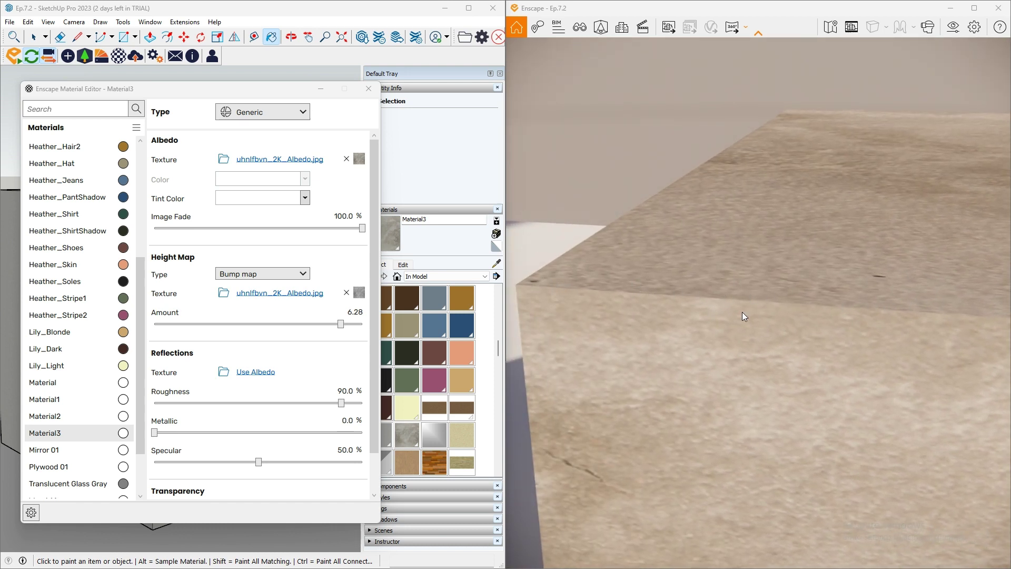
pyautogui.moveTo(646, 293); pyautogui.dragTo(789, 331, button='right')
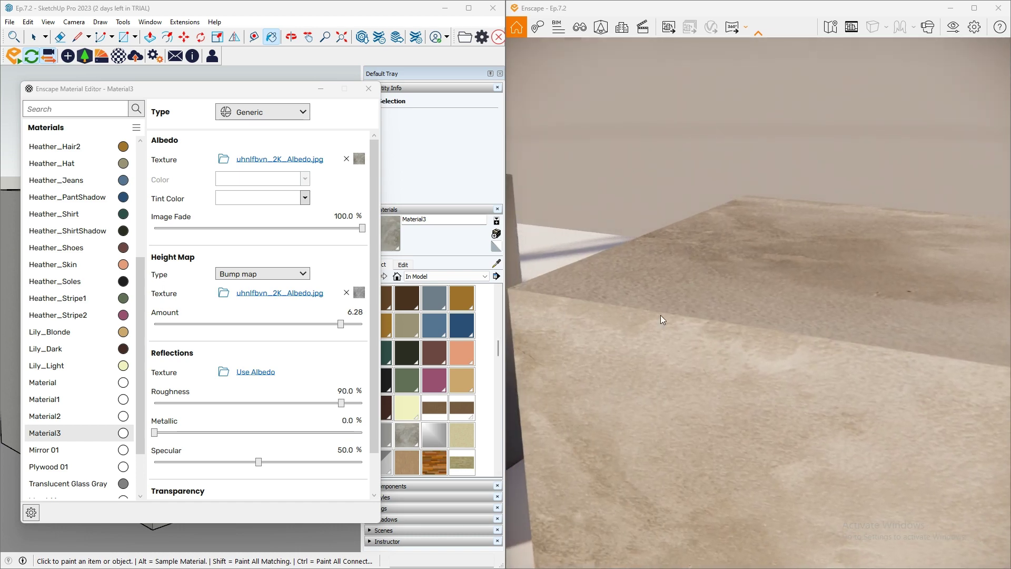
pyautogui.scroll(-3, 661, 315)
pyautogui.scroll(5, 631, 304)
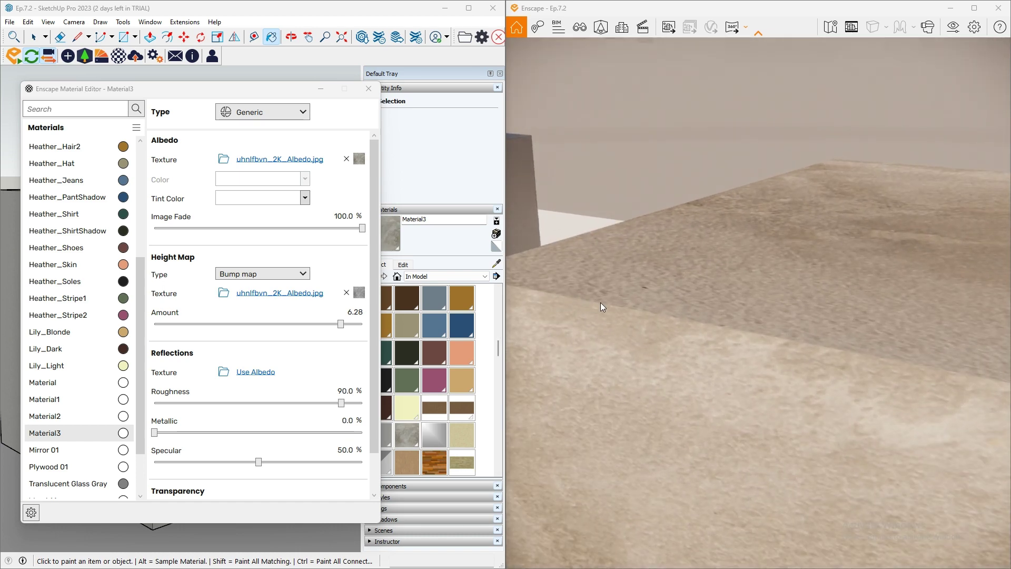
pyautogui.scroll(-5, 702, 326)
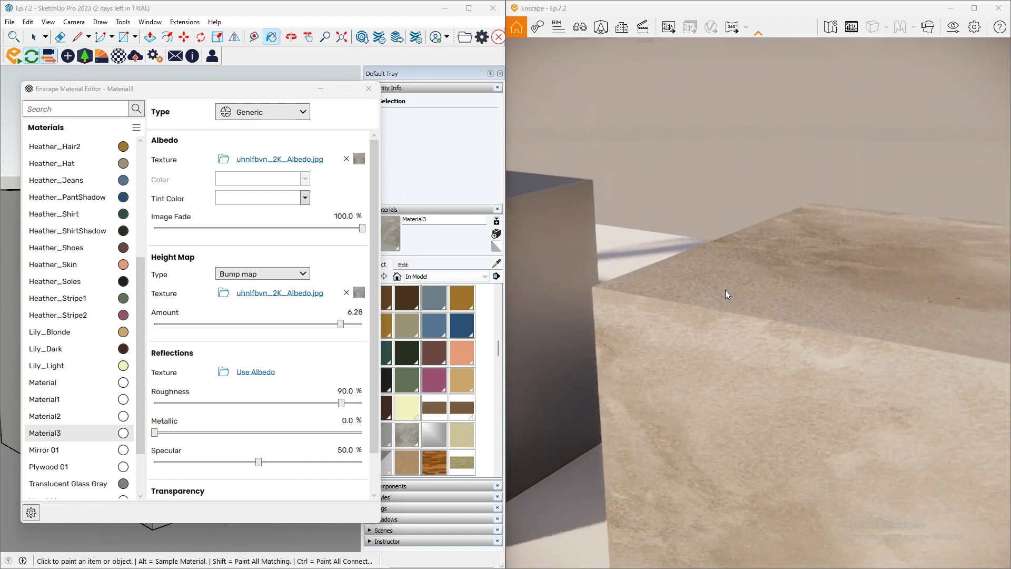
# - View the whole beige cube from above and at its near corner, and review Material3's reflection settings
pyautogui.moveTo(727, 338)
pyautogui.mouseDown(button='right')
pyautogui.moveTo(671, 352)
pyautogui.moveTo(718, 352)
pyautogui.mouseUp(button='right')
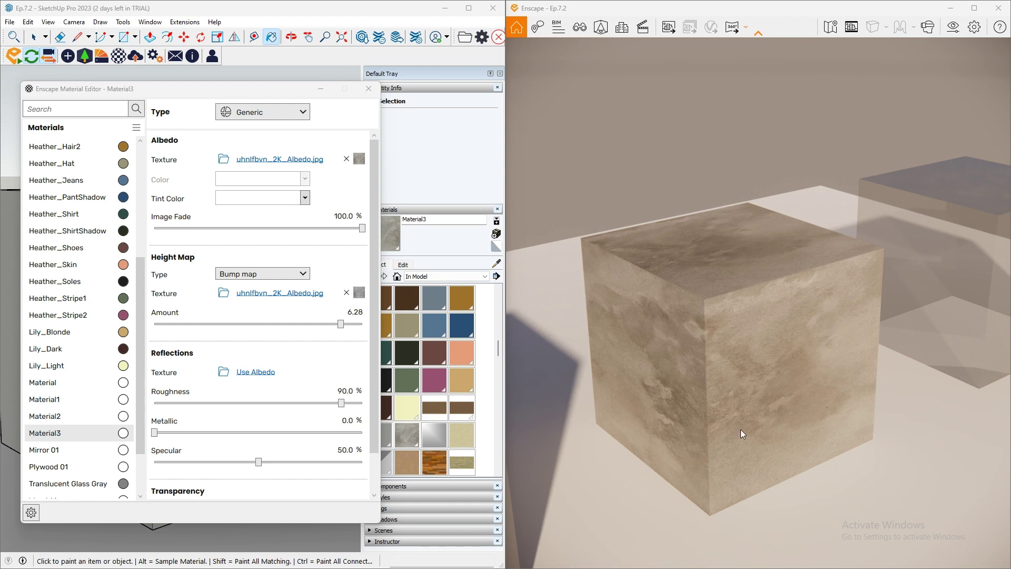
pyautogui.scroll(6, 712, 337)
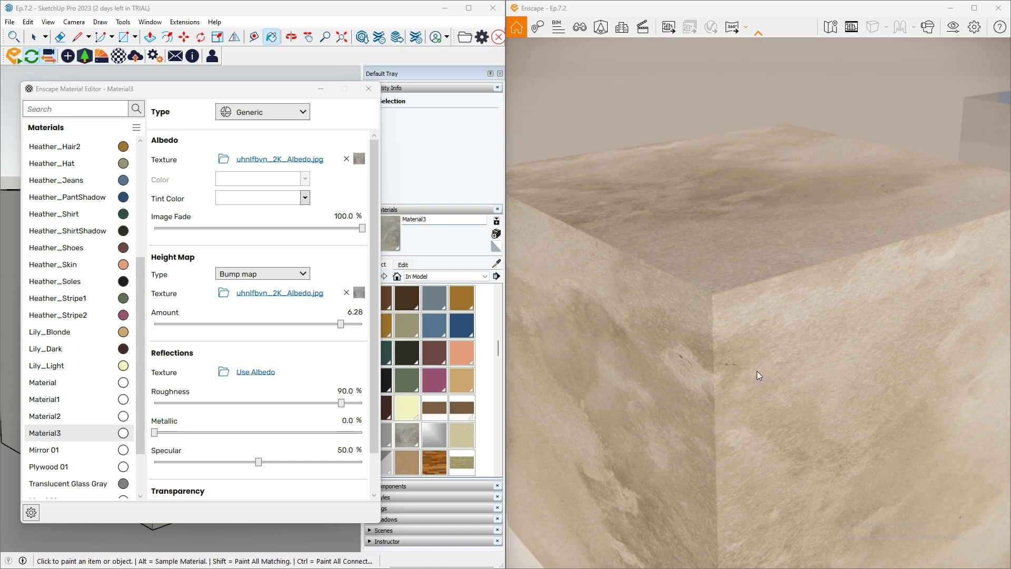
pyautogui.scroll(-6, 752, 423)
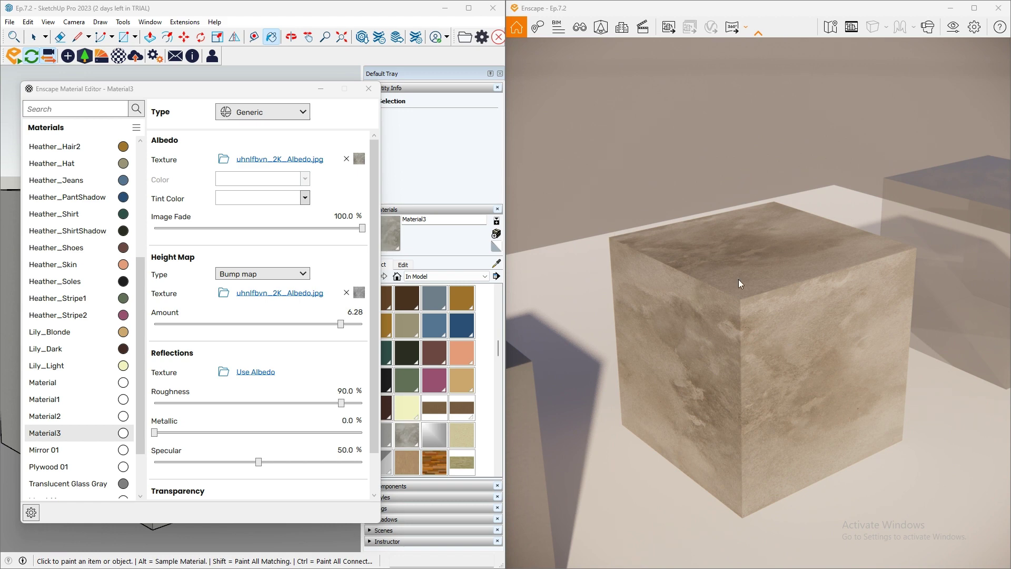
pyautogui.moveTo(782, 406); pyautogui.dragTo(800, 346)
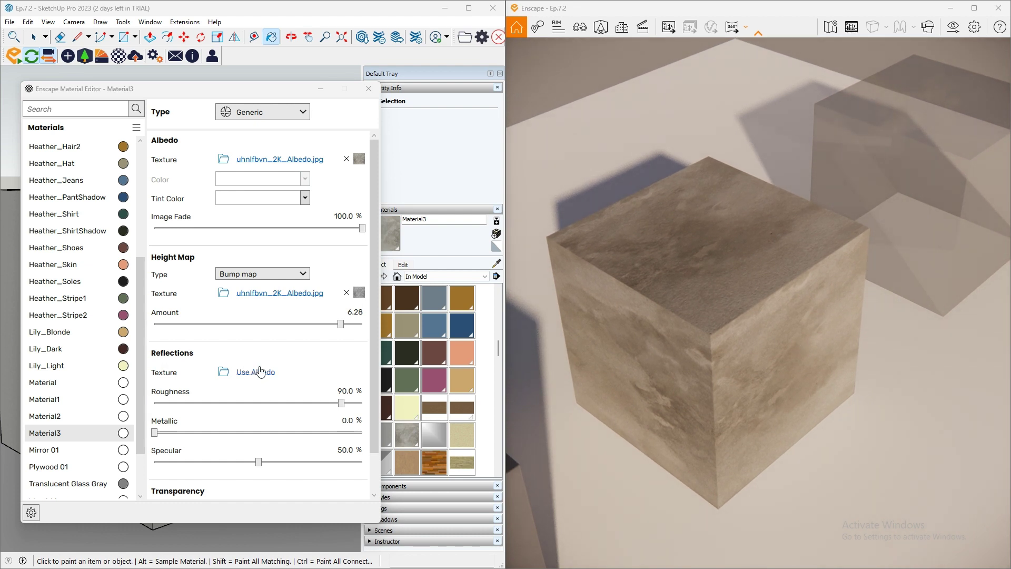
pyautogui.scroll(-1, 244, 406)
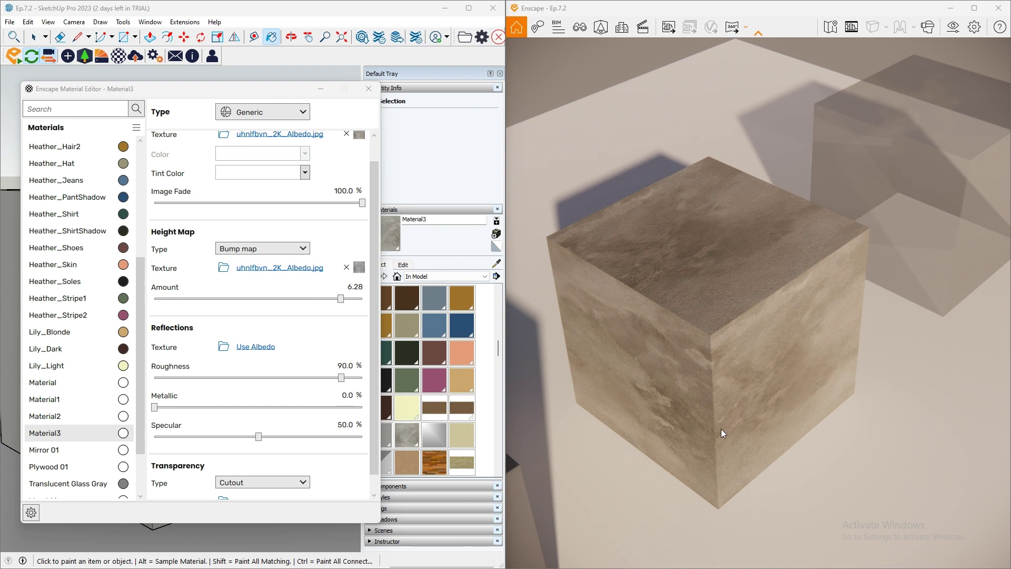
# - View the beige cube's side faces and move over to the transparent glass cube beside it in the render
pyautogui.moveTo(738, 446); pyautogui.dragTo(758, 437, button='right')
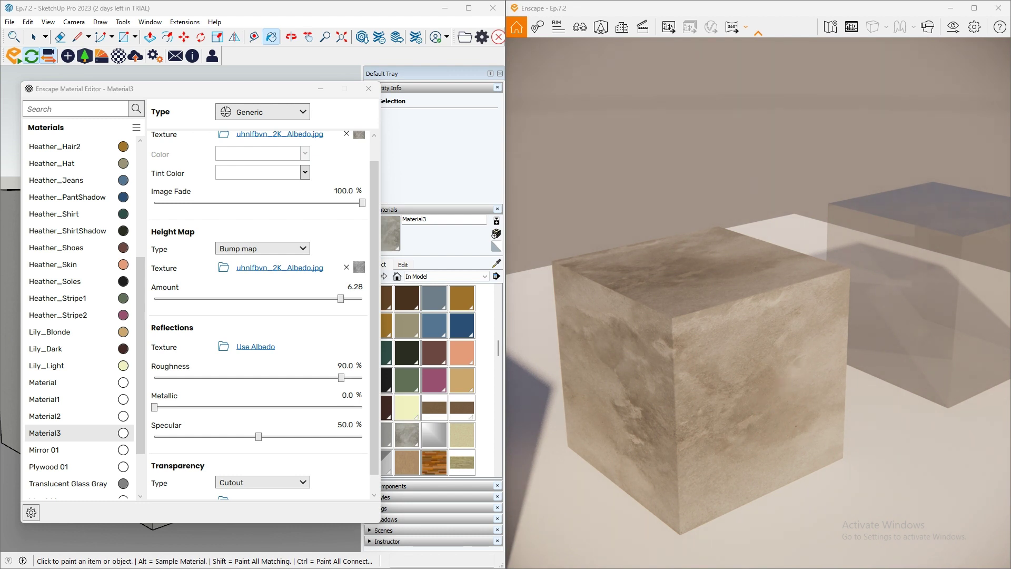
pyautogui.moveTo(789, 368); pyautogui.dragTo(798, 368, button='right')
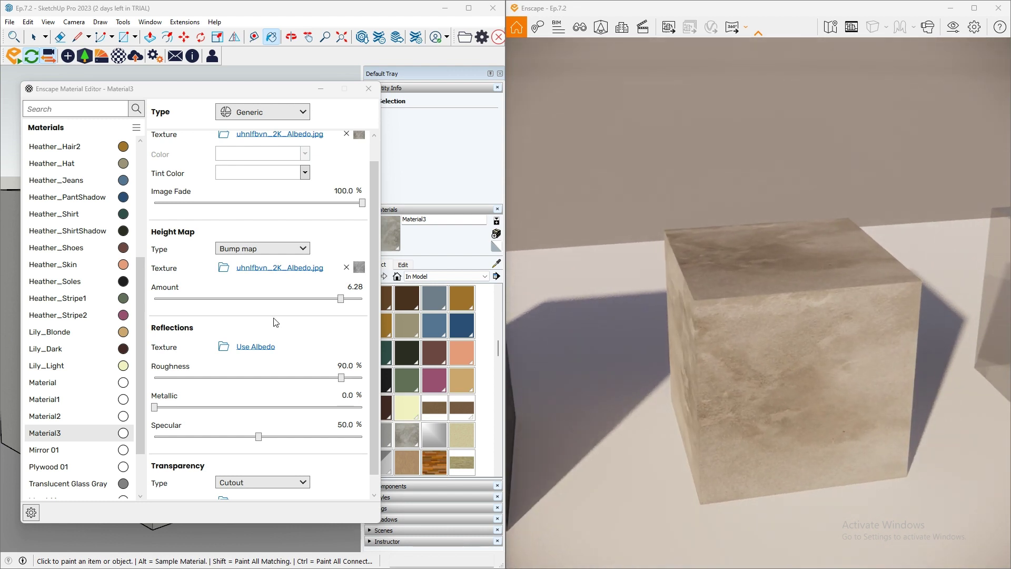
pyautogui.moveTo(790, 353); pyautogui.dragTo(658, 346)
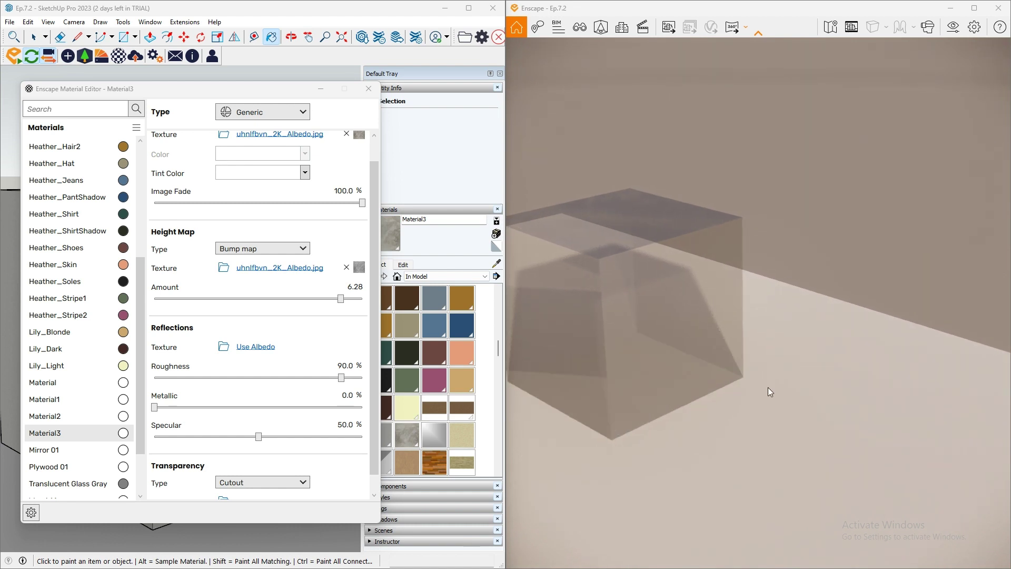
pyautogui.moveTo(767, 387); pyautogui.dragTo(798, 396)
pyautogui.moveTo(798, 396); pyautogui.dragTo(754, 434, button='right')
pyautogui.scroll(2, 772, 423)
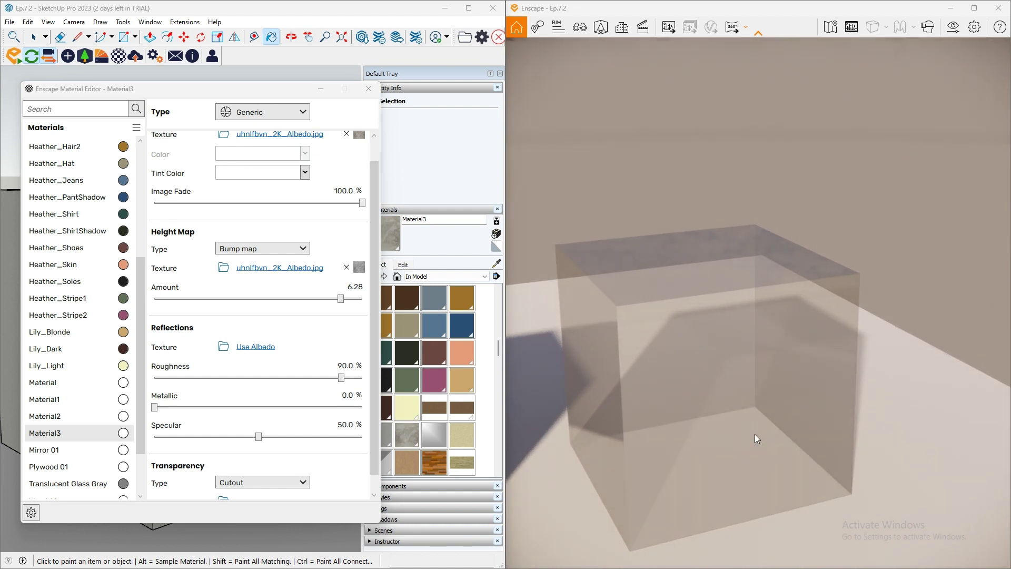
# - Close the Enscape Material Editor and browse the Glass and Mirrors material library in SketchUp
pyautogui.click(368, 88)
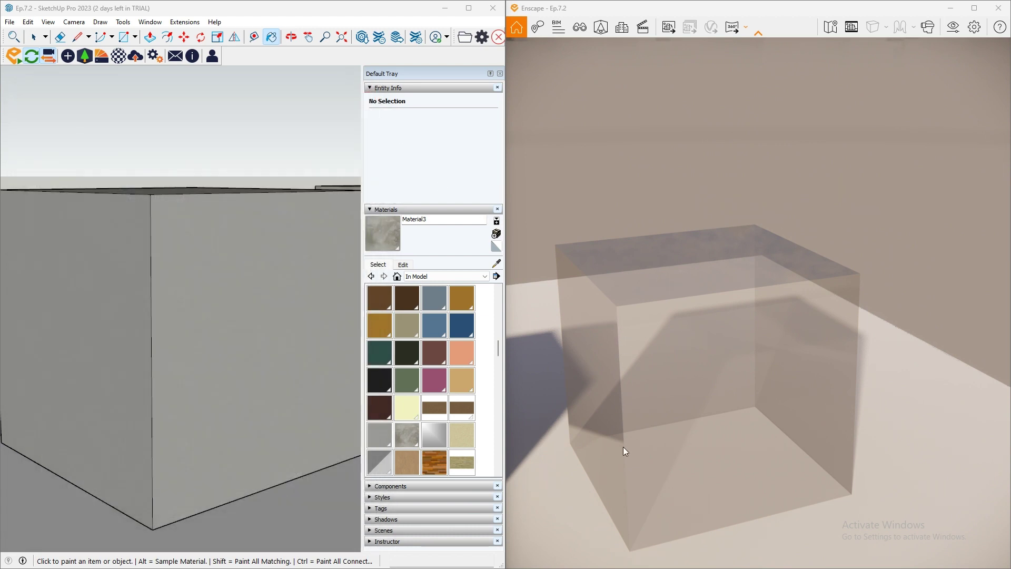
pyautogui.moveTo(729, 412); pyautogui.dragTo(716, 357)
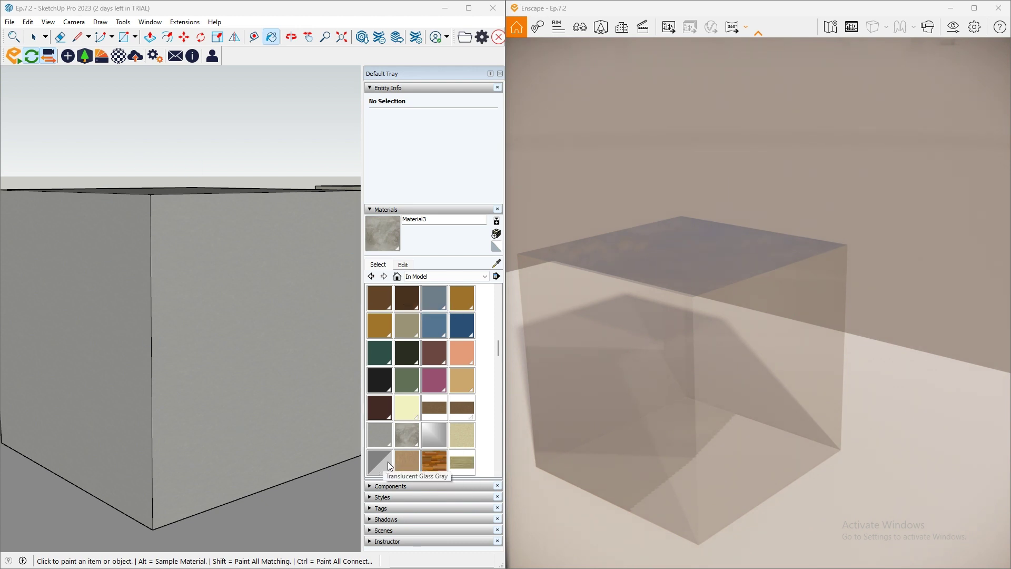
pyautogui.click(426, 276)
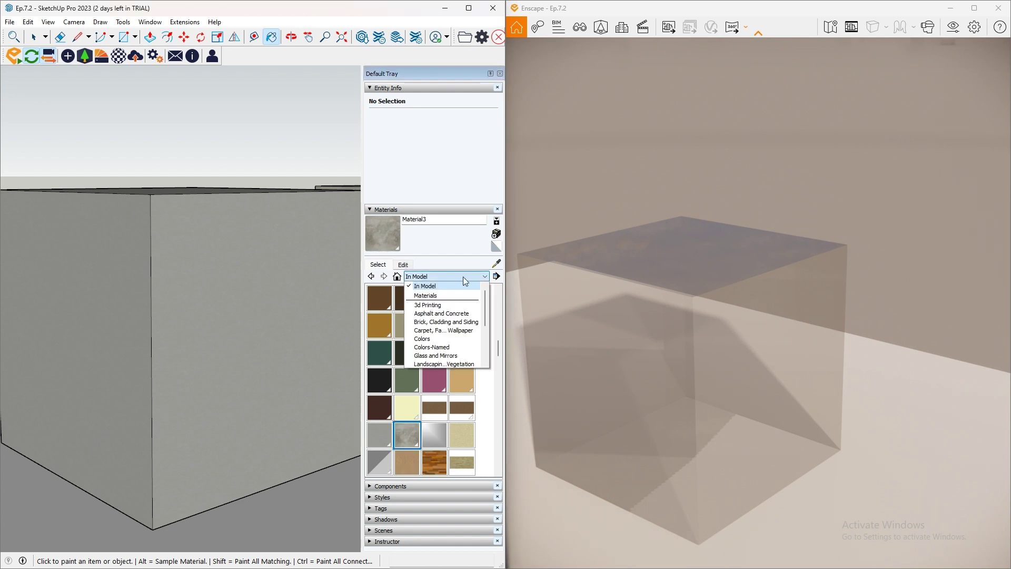
pyautogui.click(430, 357)
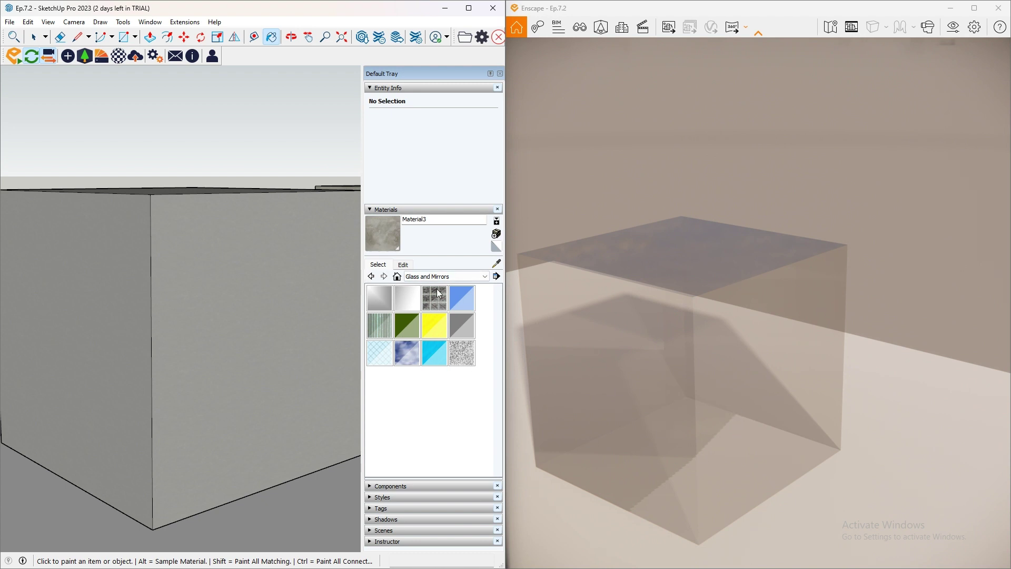
# - Examine the glass cube's see-through sides and the reflections on its top face from higher and lower viewpoints
pyautogui.moveTo(757, 435); pyautogui.dragTo(768, 444)
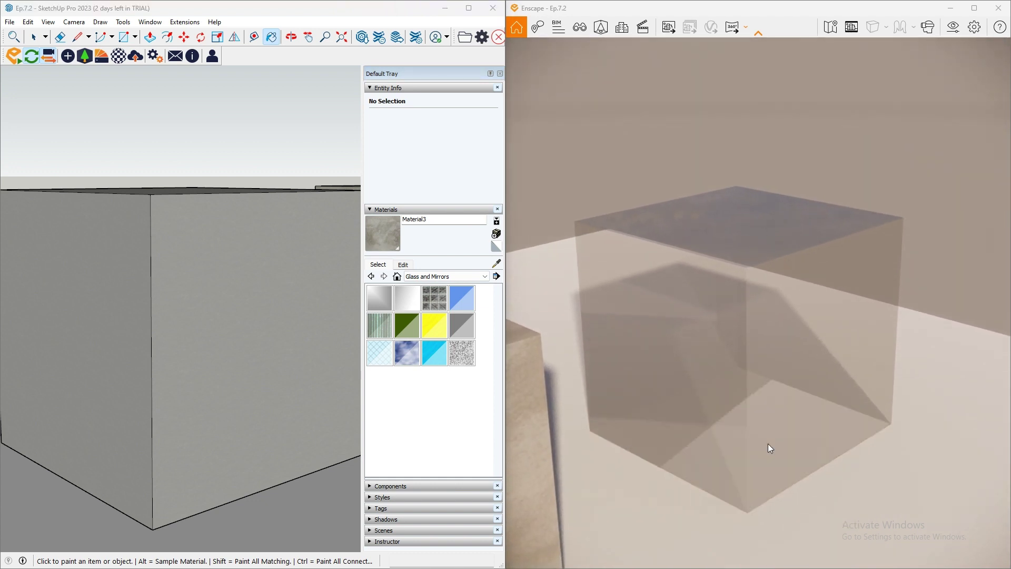
pyautogui.moveTo(768, 444); pyautogui.dragTo(768, 444, button='right')
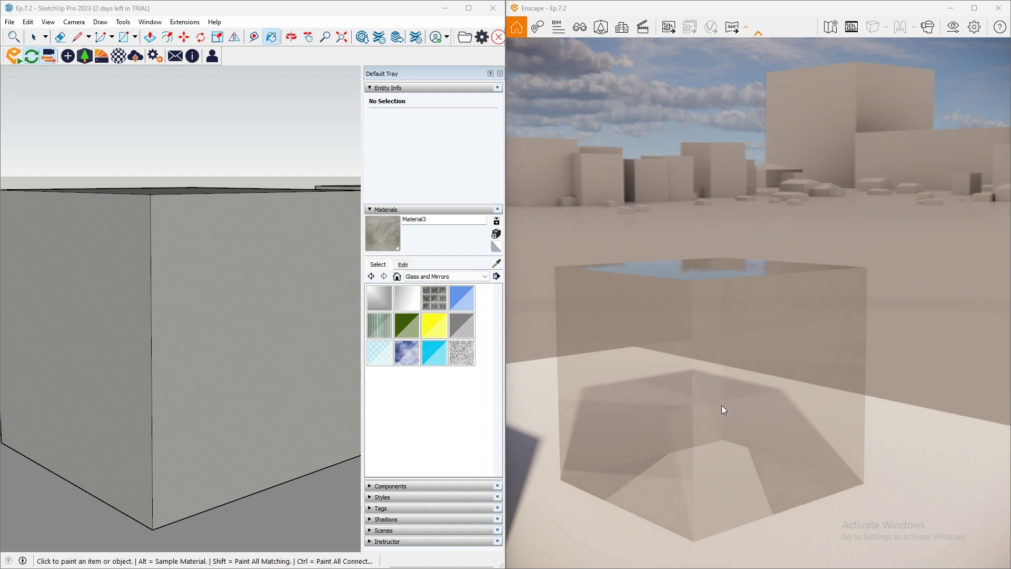
pyautogui.moveTo(692, 346); pyautogui.dragTo(693, 348, button='right')
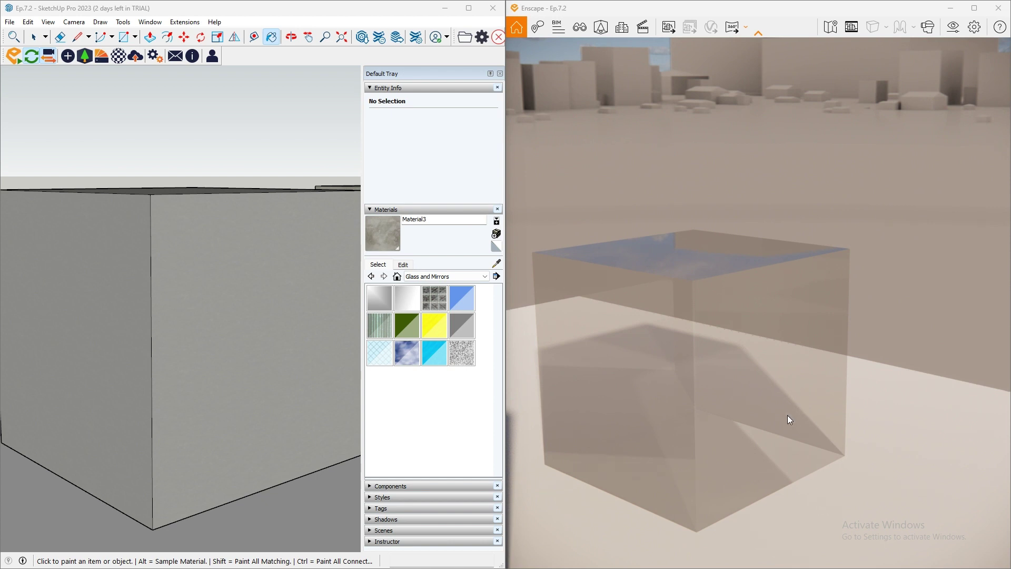
pyautogui.moveTo(785, 417); pyautogui.dragTo(785, 416, button='right')
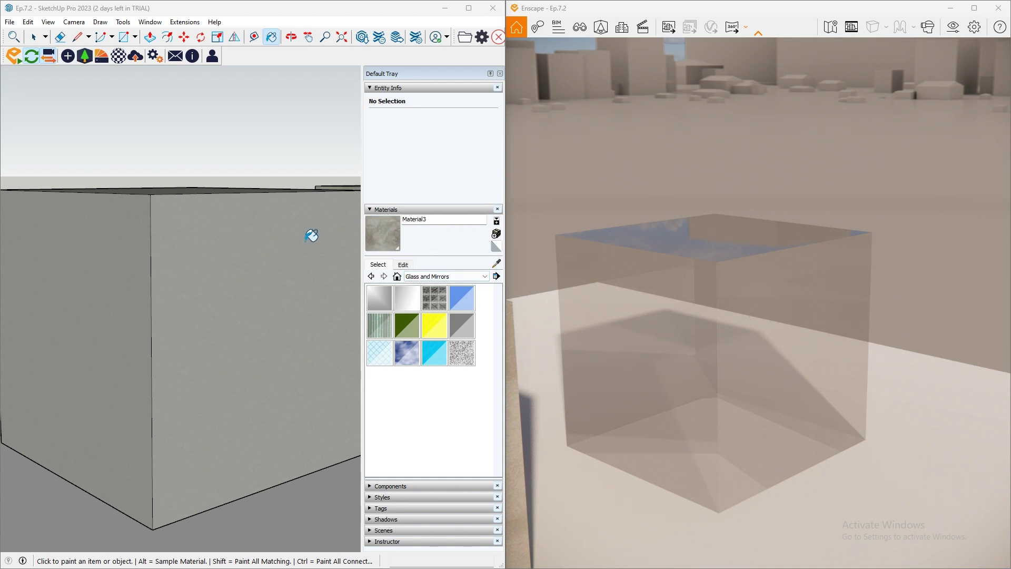
# - Select Translucent Glass Gray among the model's materials and bring up its reflection and transparency settings in the Enscape Material Editor
pyautogui.click(102, 55)
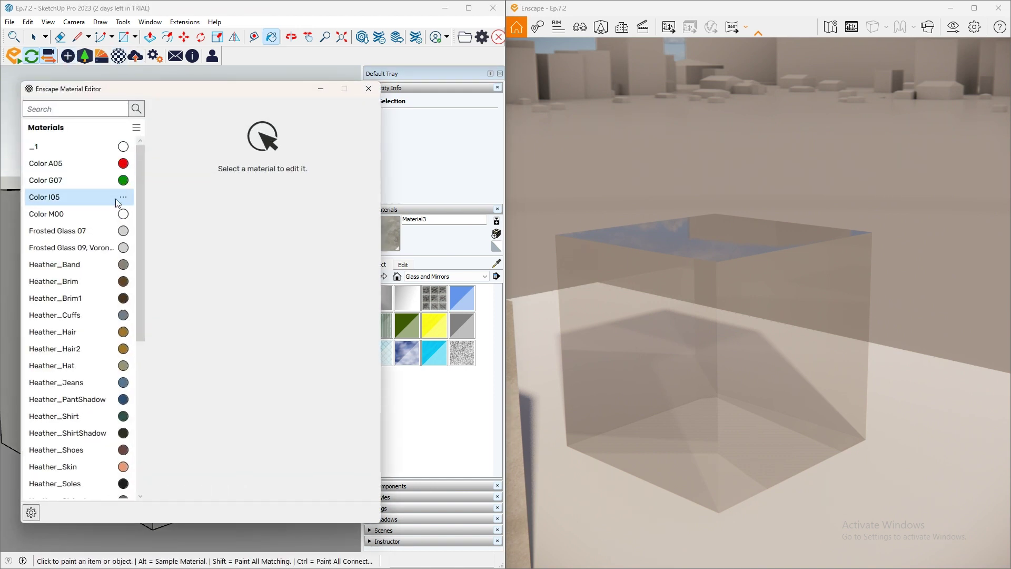
pyautogui.click(397, 276)
pyautogui.click(388, 409)
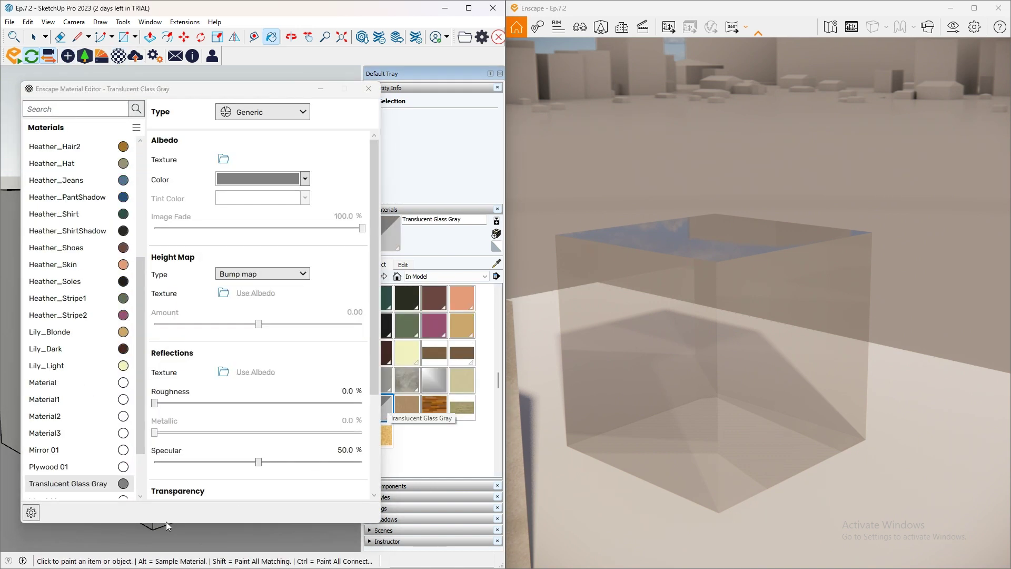
pyautogui.moveTo(119, 492)
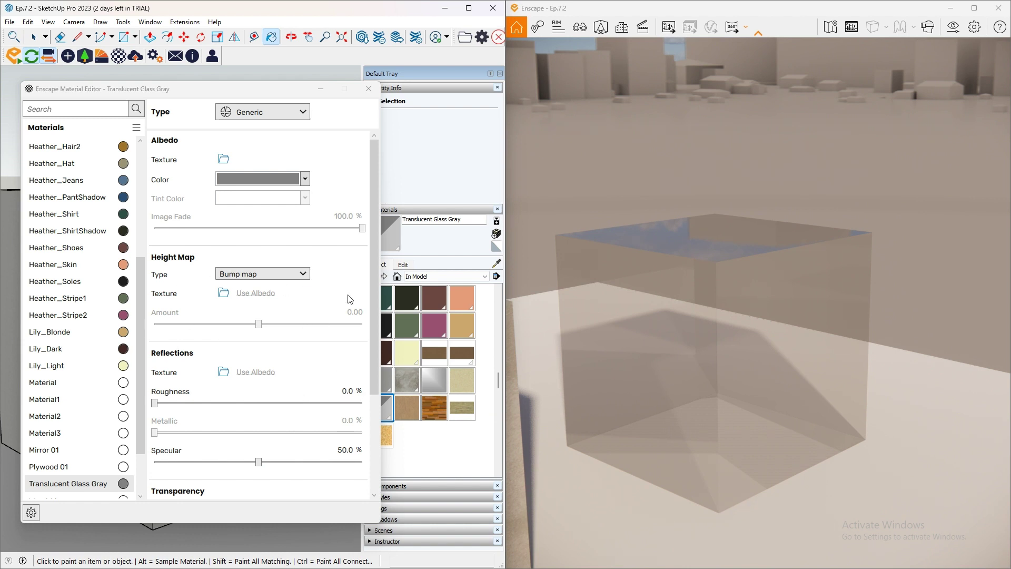
pyautogui.scroll(-2, 300, 365)
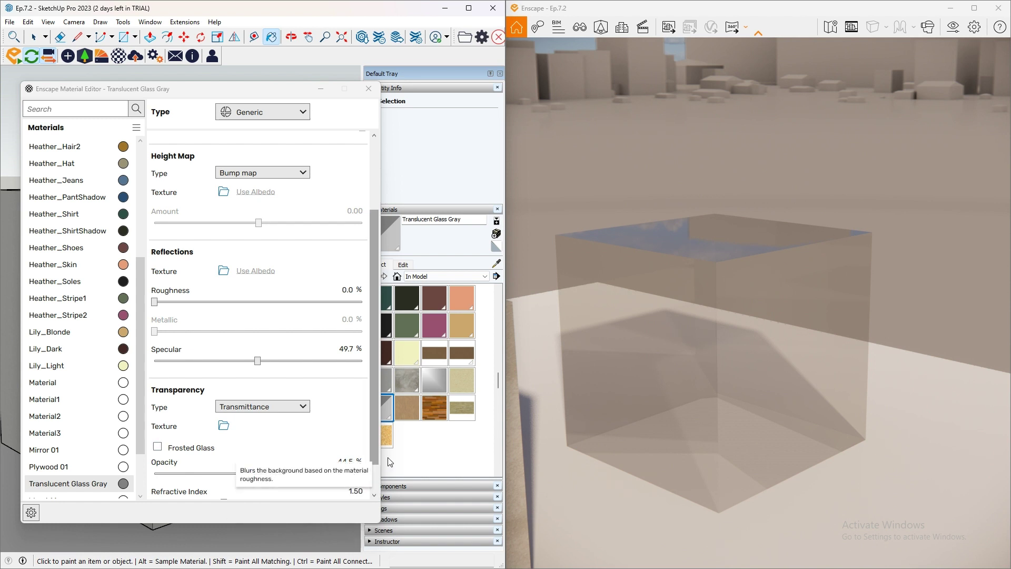
# - Compare the glass cube with the neighbouring cubes from a distance, and return close to it in the render
pyautogui.moveTo(775, 501); pyautogui.dragTo(775, 502, button='right')
pyautogui.scroll(-3, 772, 500)
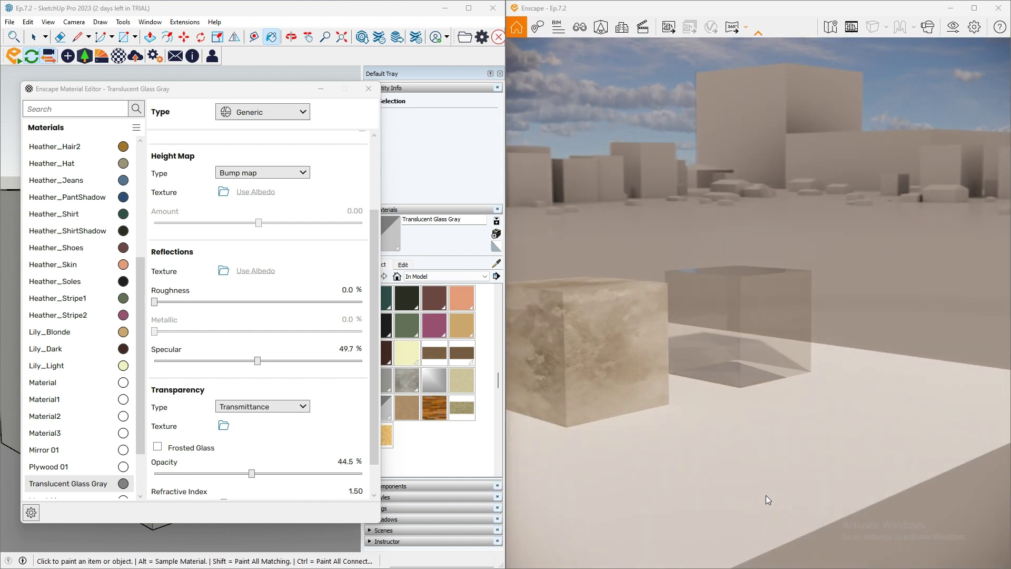
pyautogui.scroll(-2, 754, 482)
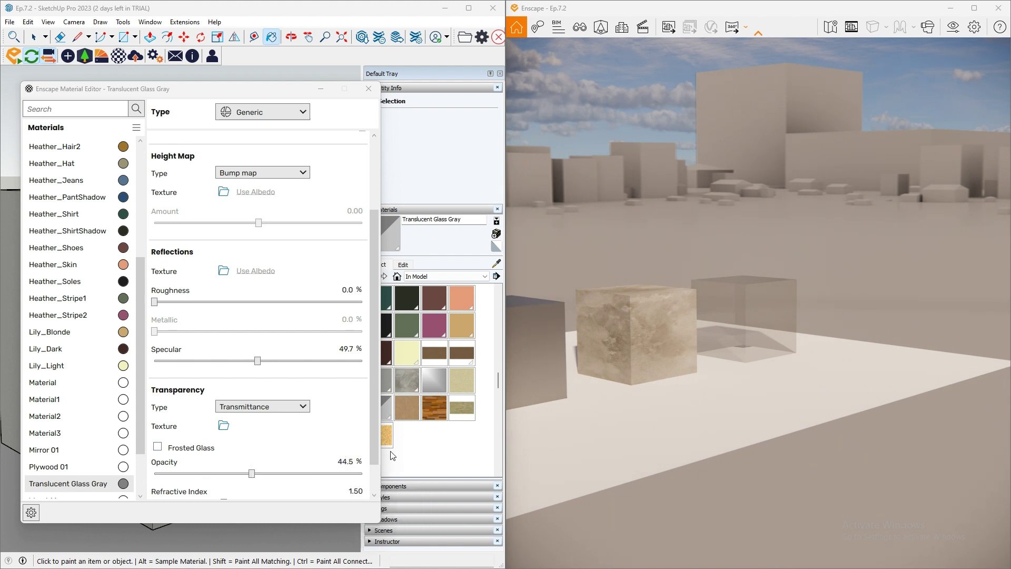
pyautogui.moveTo(761, 386); pyautogui.dragTo(760, 377)
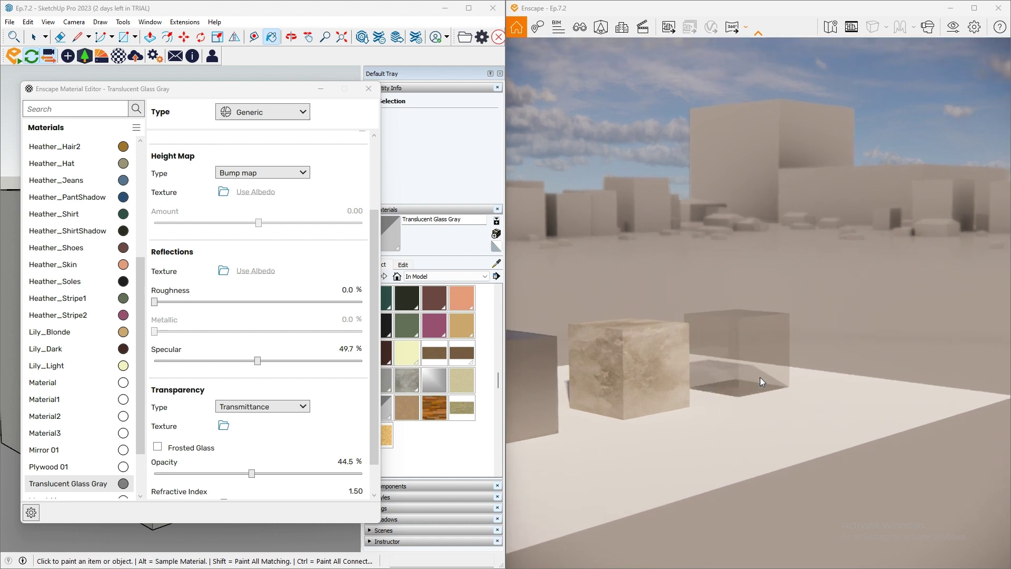
pyautogui.scroll(5, 760, 376)
pyautogui.moveTo(761, 377); pyautogui.dragTo(709, 392, button='right')
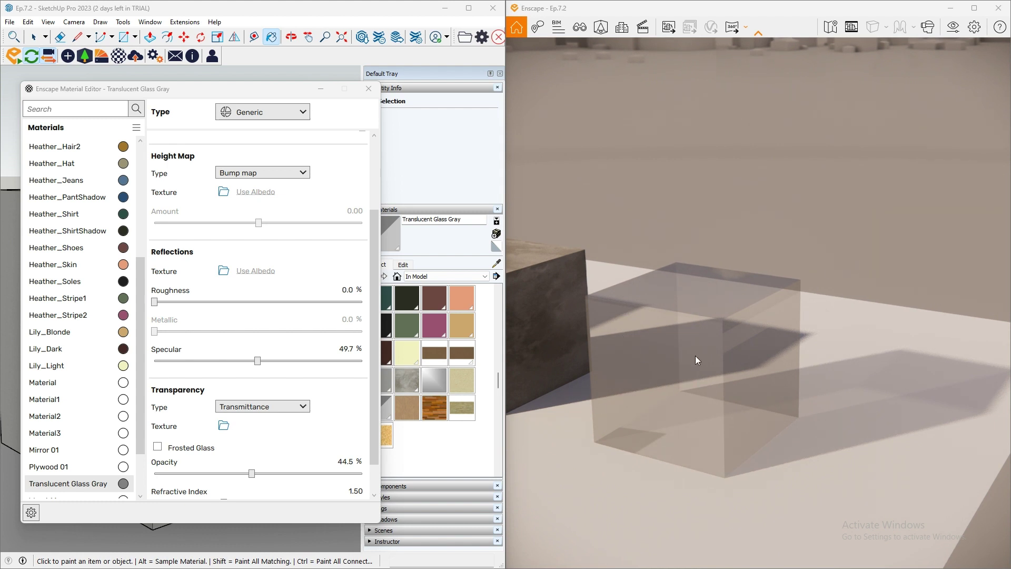
# - Inspect the glass cube's top-face reflections up close and look through its walls at the other cubes
pyautogui.scroll(3, 742, 305)
pyautogui.moveTo(775, 354); pyautogui.dragTo(700, 329)
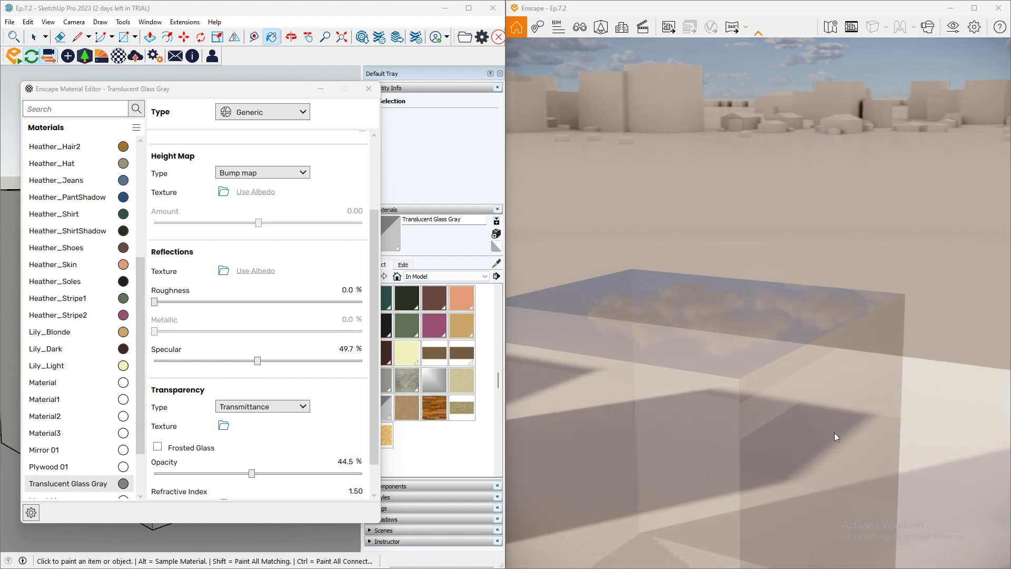
pyautogui.moveTo(834, 432); pyautogui.dragTo(920, 407, button='right')
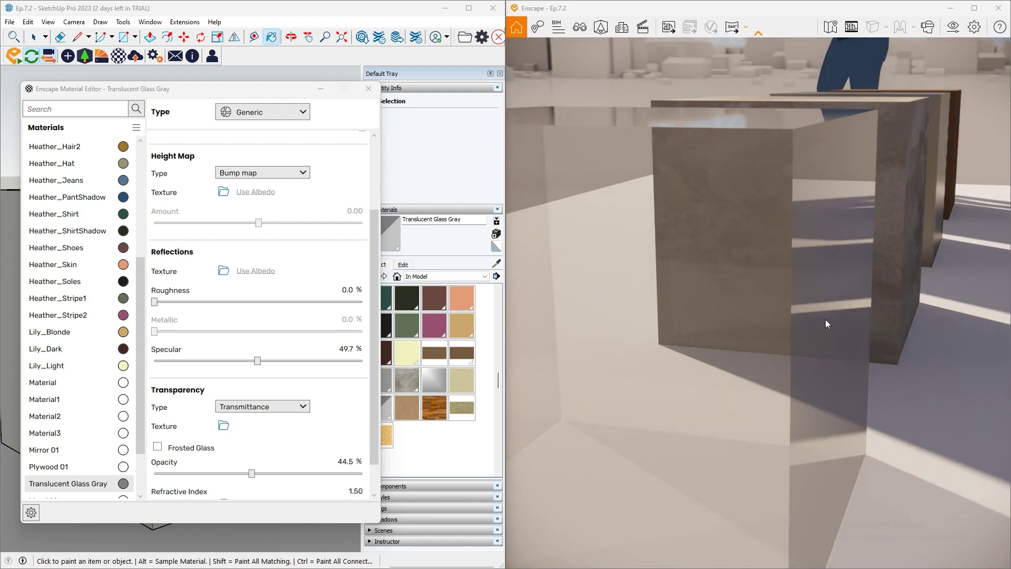
pyautogui.moveTo(867, 336); pyautogui.dragTo(948, 341, button='right')
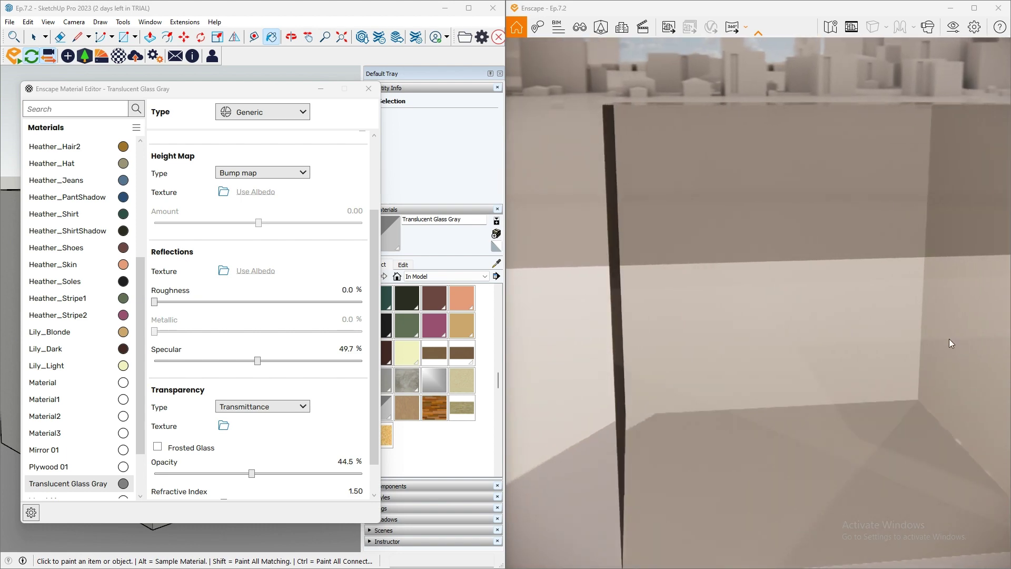
pyautogui.moveTo(751, 502); pyautogui.dragTo(649, 418, button='right')
pyautogui.scroll(-5, 682, 412)
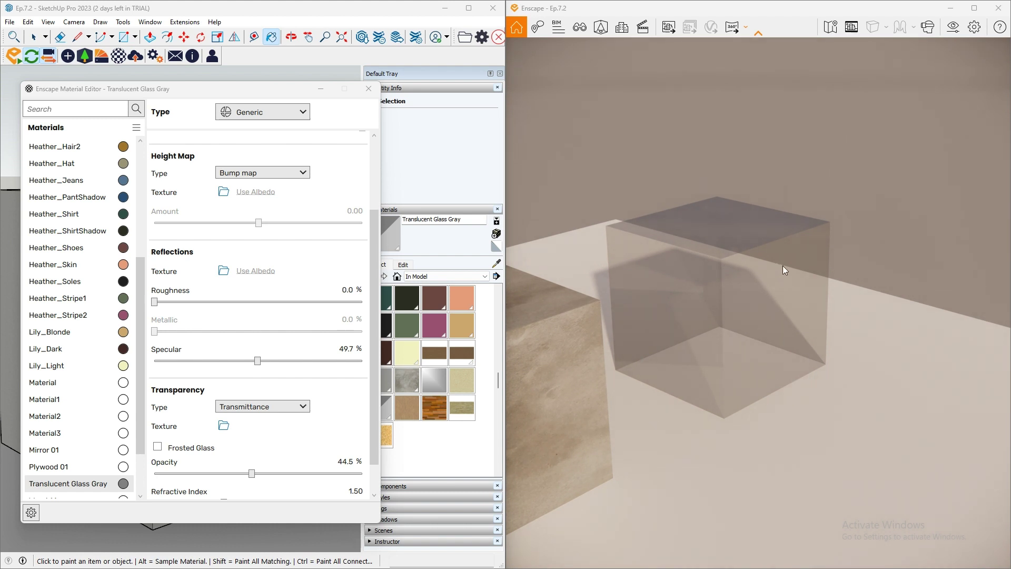
# - Examine the glass cube's transparency and its shadow from several sides and from above, alongside the beige cube
pyautogui.moveTo(791, 466); pyautogui.dragTo(786, 466, button='right')
pyautogui.moveTo(786, 465); pyautogui.dragTo(785, 466)
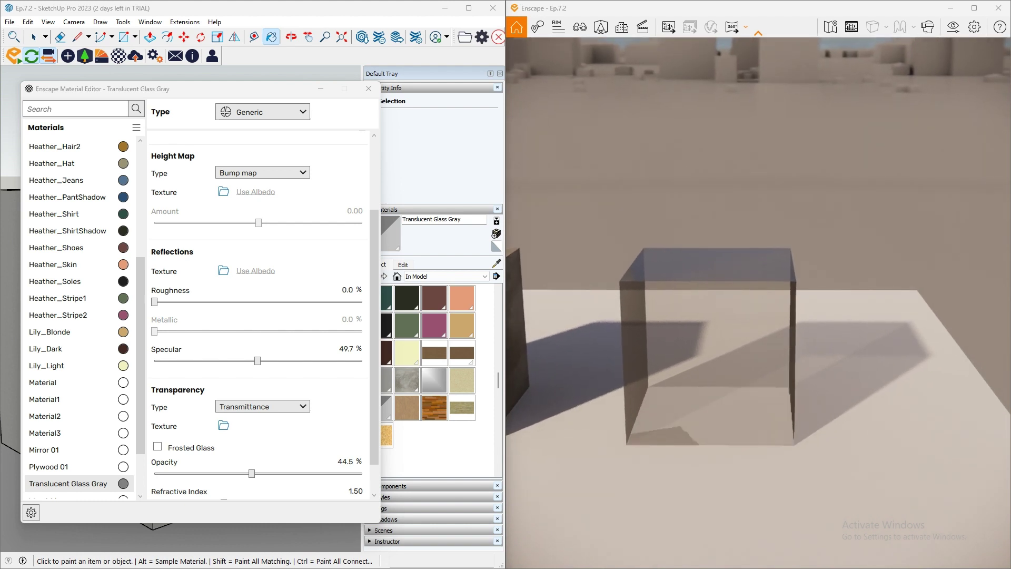
pyautogui.moveTo(862, 440); pyautogui.dragTo(861, 441, button='right')
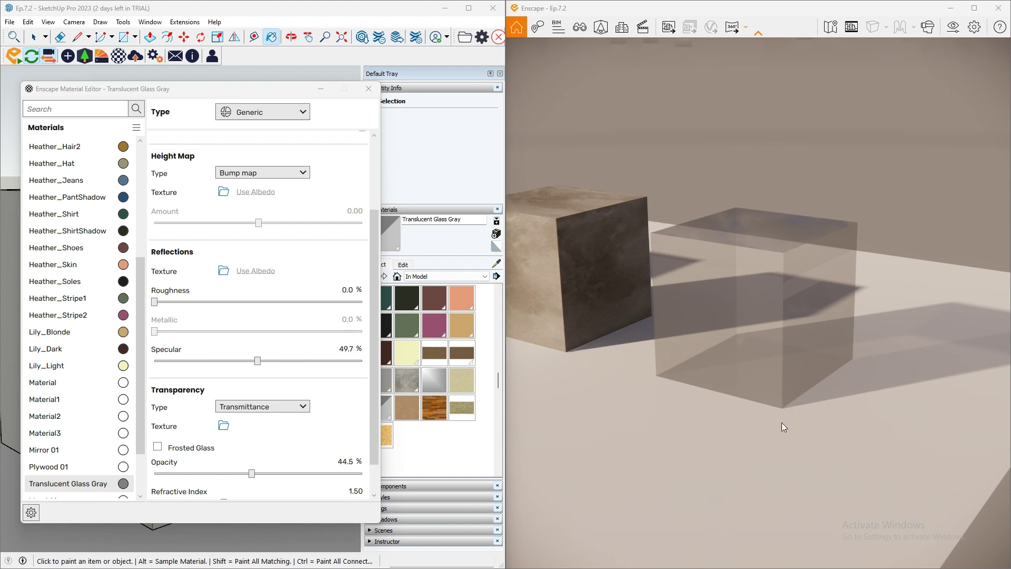
pyautogui.moveTo(769, 429); pyautogui.dragTo(706, 343, button='right')
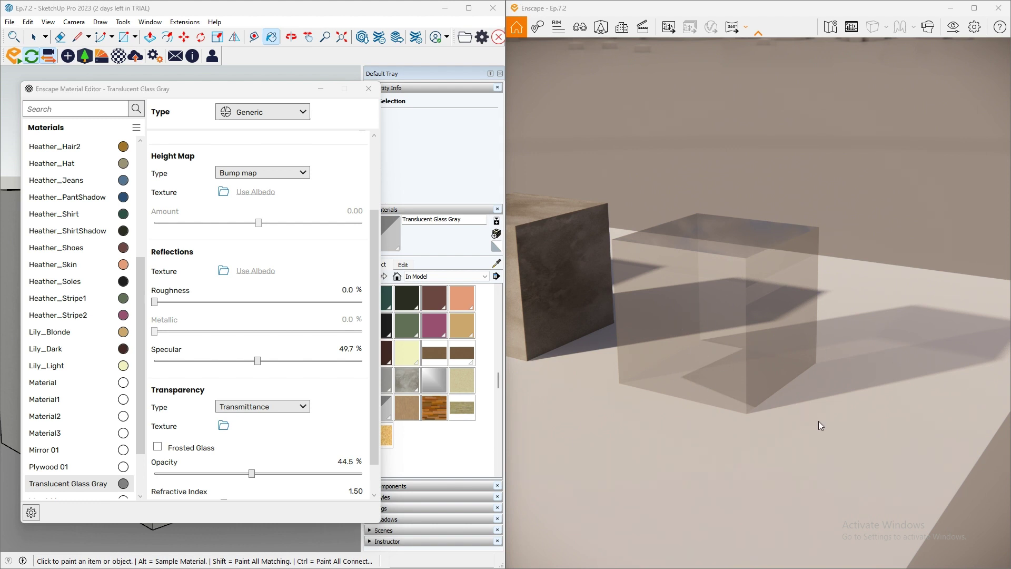
pyautogui.moveTo(818, 422); pyautogui.dragTo(683, 393, button='right')
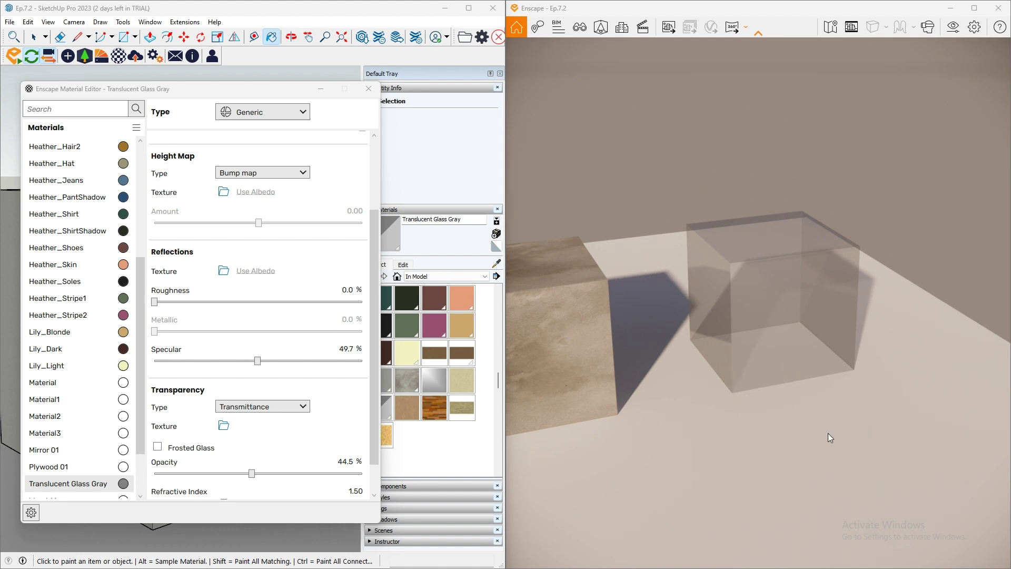
pyautogui.moveTo(873, 396); pyautogui.dragTo(861, 323, button='right')
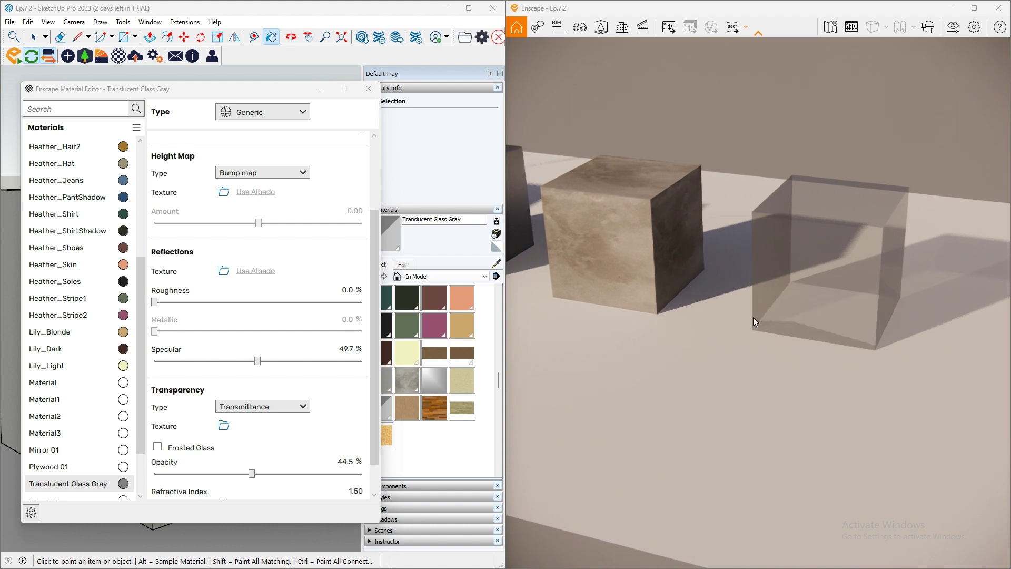
pyautogui.moveTo(707, 399); pyautogui.dragTo(709, 396, button='right')
pyautogui.moveTo(706, 387); pyautogui.dragTo(706, 387)
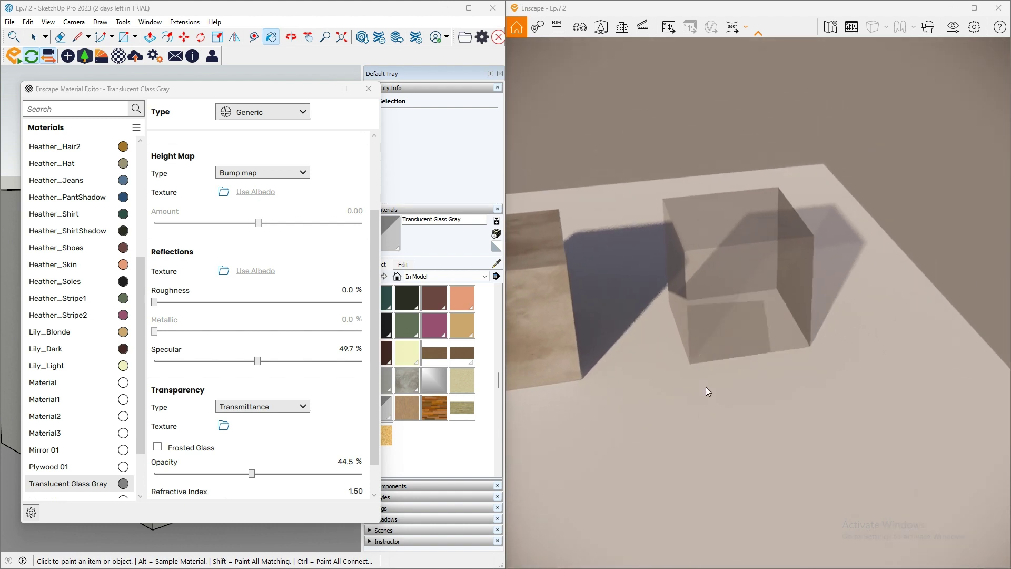
pyautogui.moveTo(705, 386); pyautogui.dragTo(687, 365, button='right')
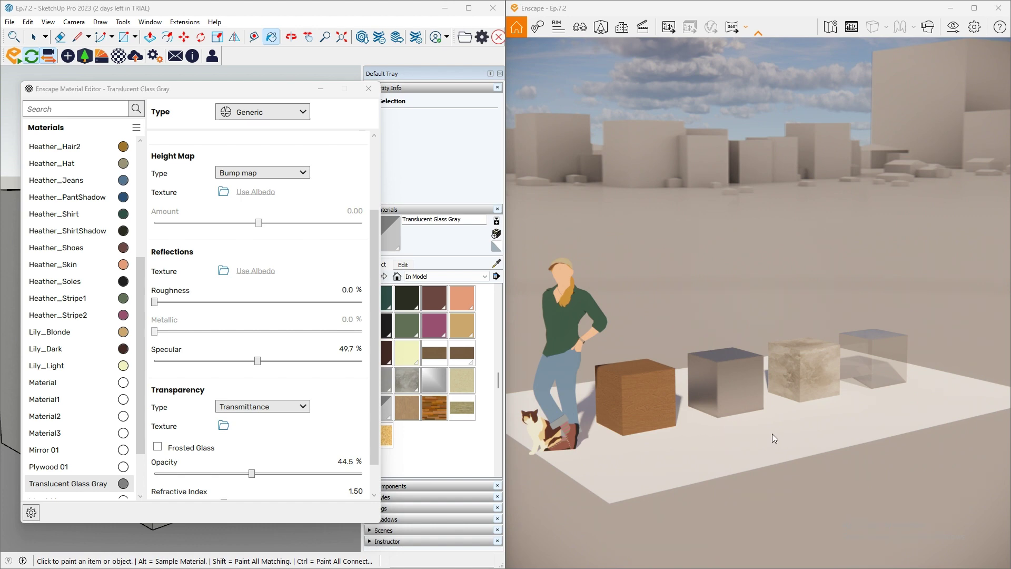
# - Review the whole row of material cubes in the render, viewing the metal and wooden cubes up close
pyautogui.moveTo(811, 422); pyautogui.dragTo(811, 422)
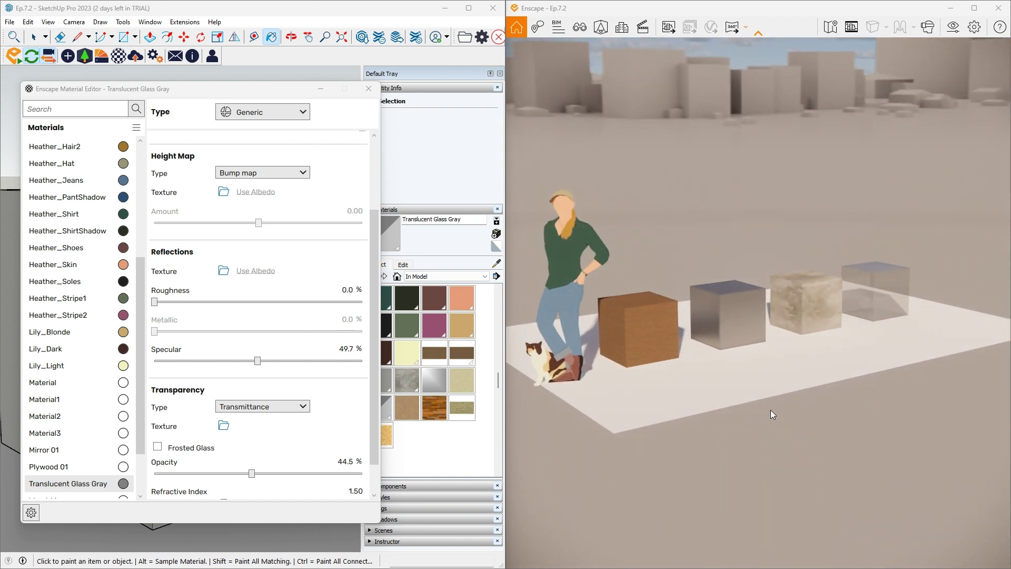
pyautogui.scroll(5, 719, 374)
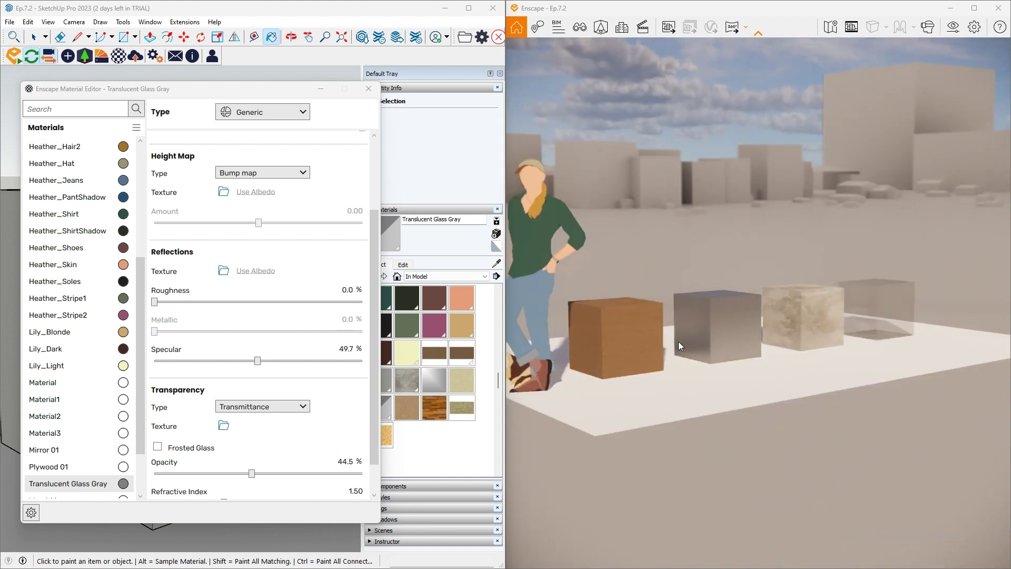
pyautogui.moveTo(802, 411); pyautogui.dragTo(802, 411)
pyautogui.moveTo(802, 411); pyautogui.dragTo(783, 447, button='right')
pyautogui.scroll(2, 738, 413)
pyautogui.scroll(-3, 738, 413)
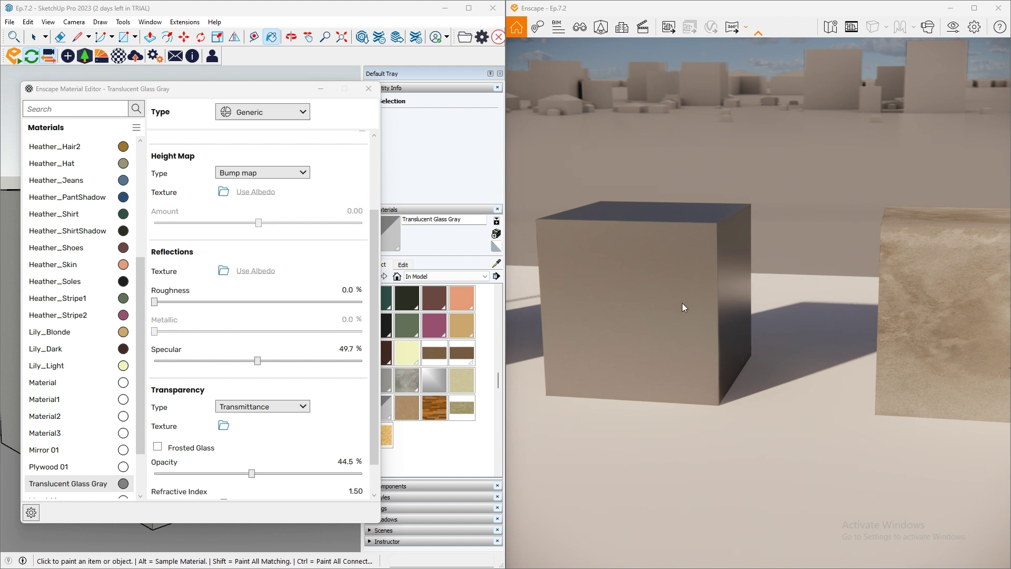
pyautogui.moveTo(674, 346); pyautogui.dragTo(674, 346)
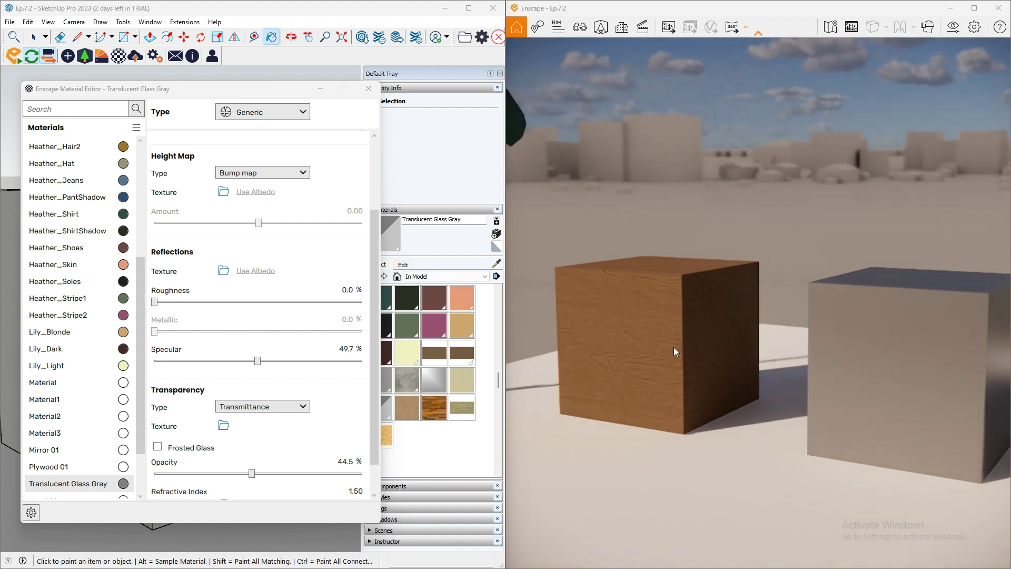
# - Examine the wooden cube's grain from its other side, and view the full row of cubes from a distance down to ground level
pyautogui.moveTo(598, 389); pyautogui.dragTo(598, 388, button='right')
pyautogui.moveTo(597, 387); pyautogui.dragTo(597, 387)
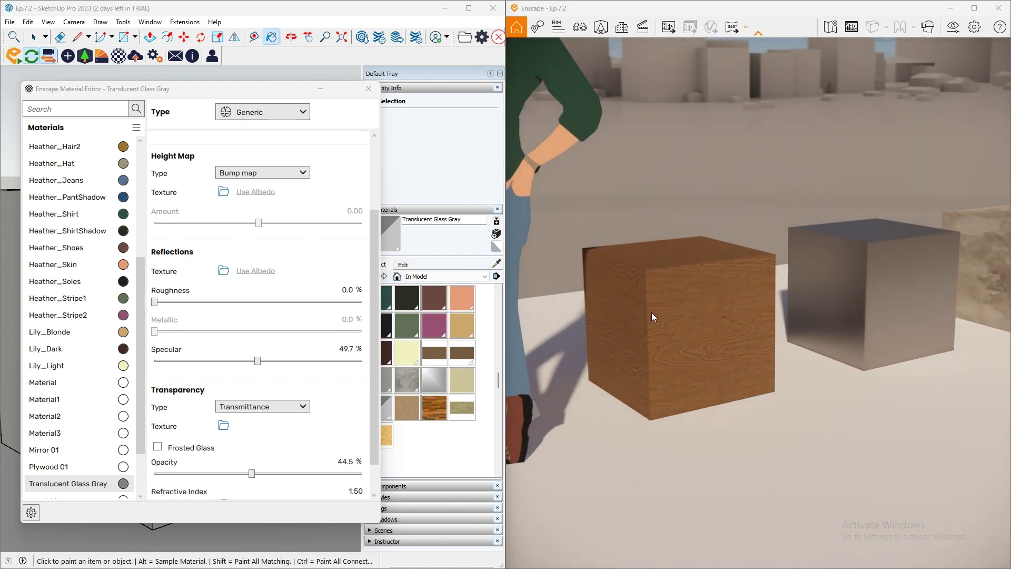
pyautogui.moveTo(682, 342)
pyautogui.mouseDown()
pyautogui.moveTo(680, 375)
pyautogui.moveTo(731, 339)
pyautogui.mouseUp()
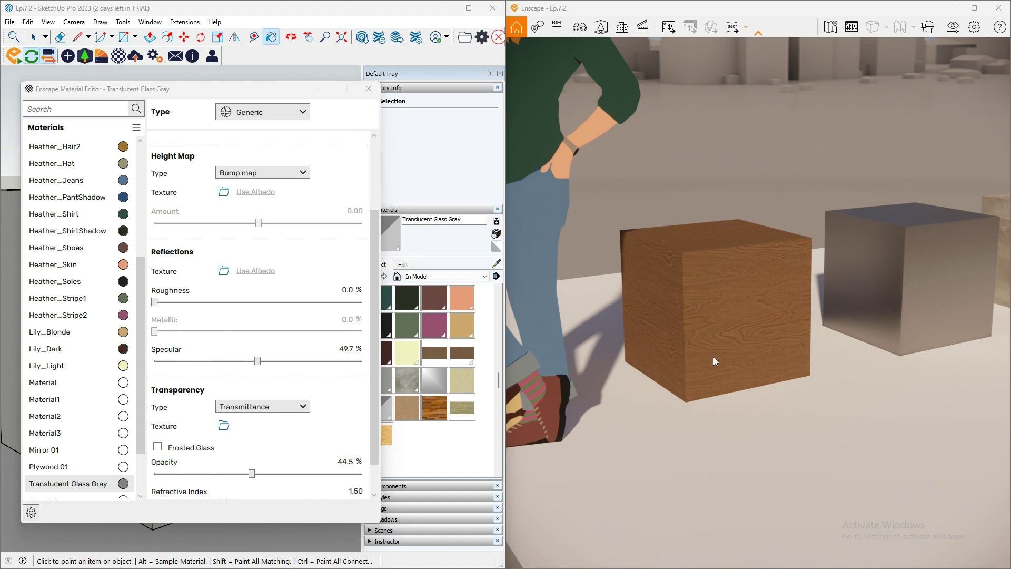
pyautogui.scroll(-5, 713, 356)
pyautogui.moveTo(713, 357); pyautogui.dragTo(714, 355)
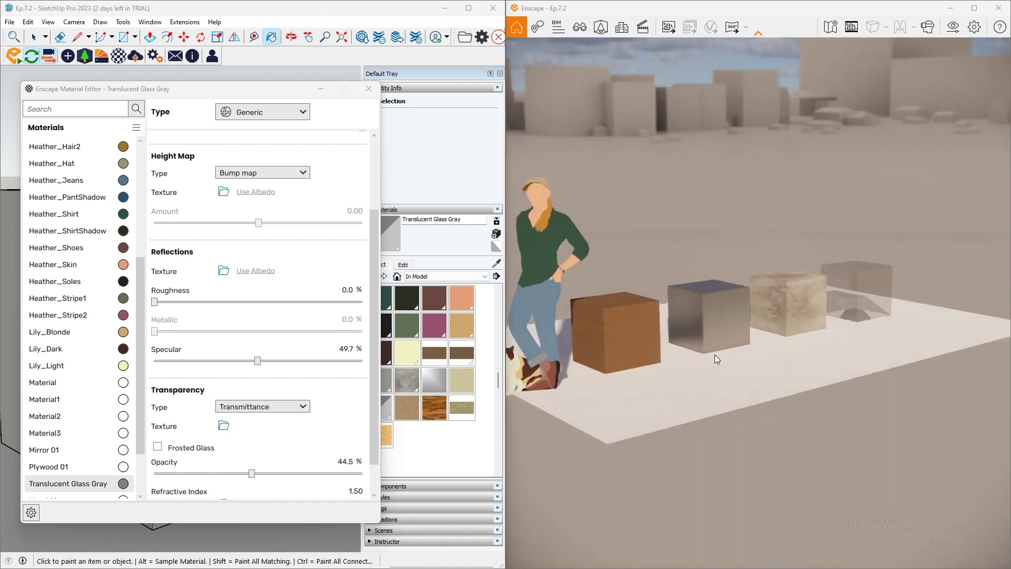
pyautogui.moveTo(715, 355); pyautogui.dragTo(716, 366, button='right')
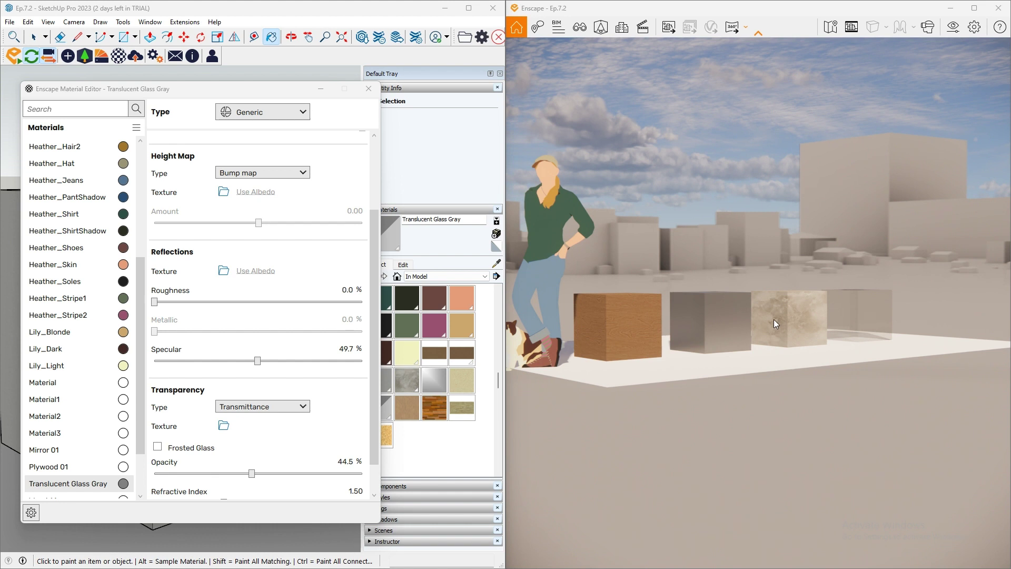
# - Compare the wooden, metal and beige stone cubes up close from a low viewpoint in the render
pyautogui.scroll(3, 724, 333)
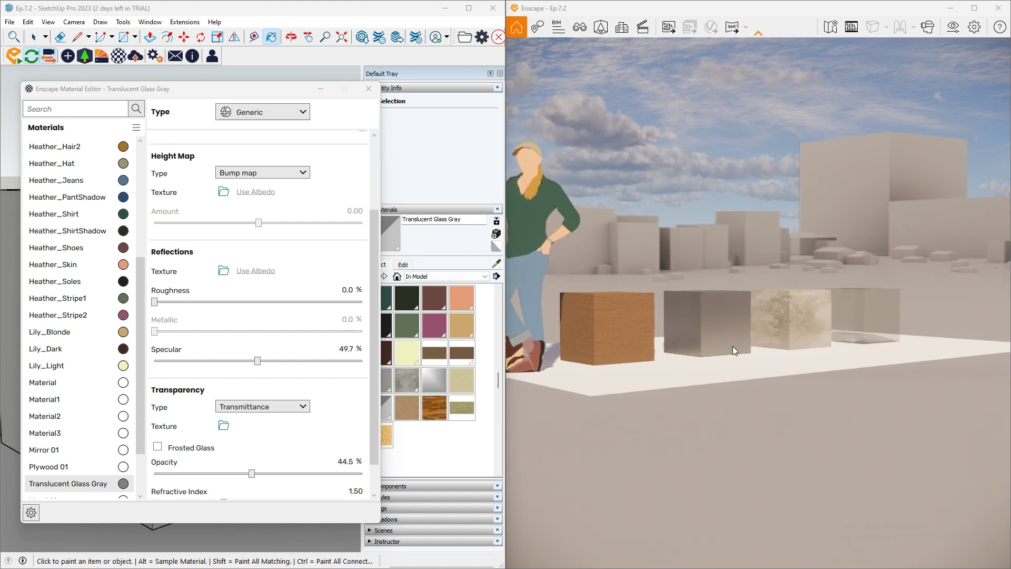
pyautogui.moveTo(733, 346); pyautogui.dragTo(722, 345)
pyautogui.scroll(5, 722, 345)
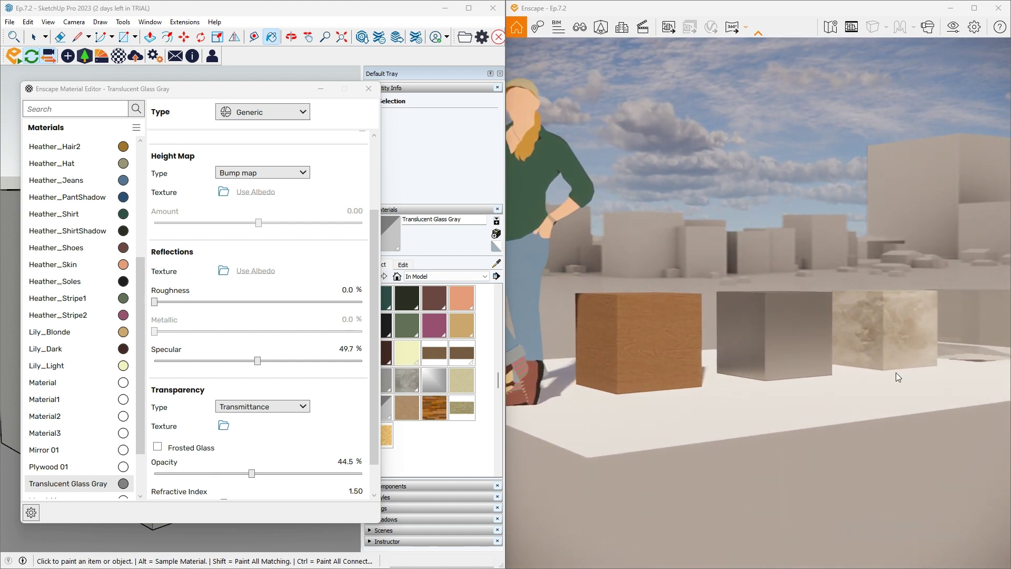
pyautogui.scroll(3, 810, 374)
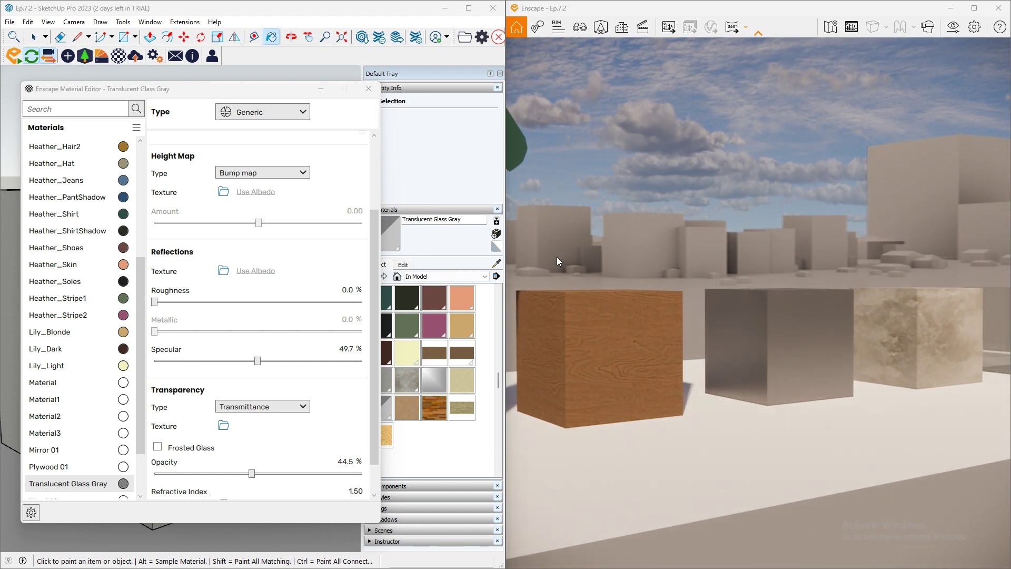